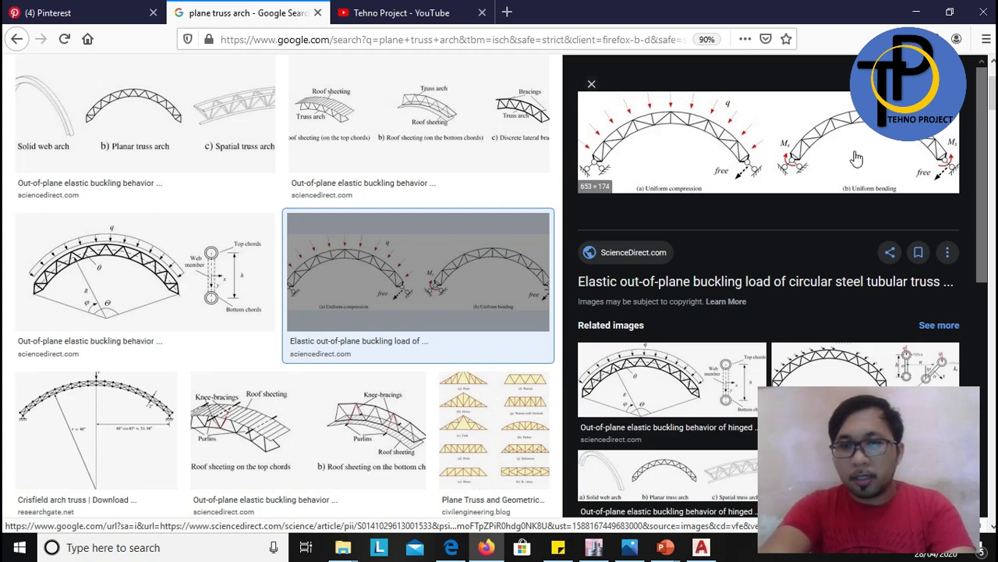
Browse the related truss arch images and view the diagram of the pretensioned latticed arch frame
scroll(858, 181, down, 5)
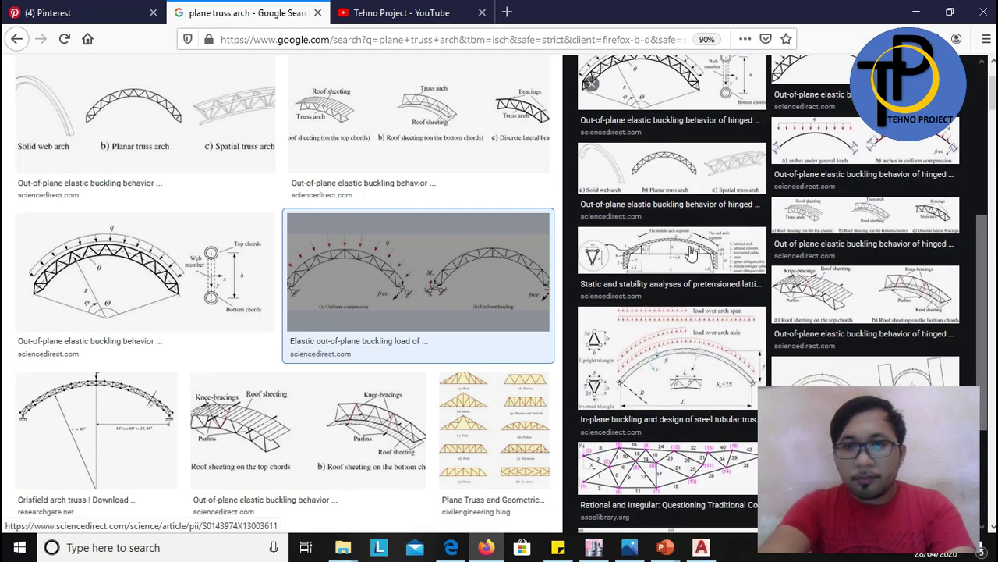
click(688, 252)
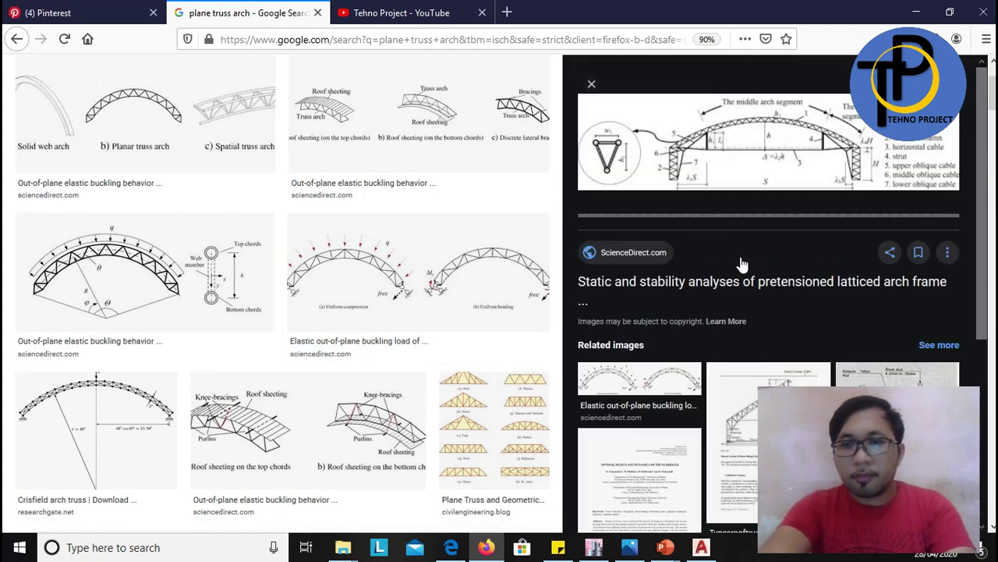
scroll(742, 262, down, 6)
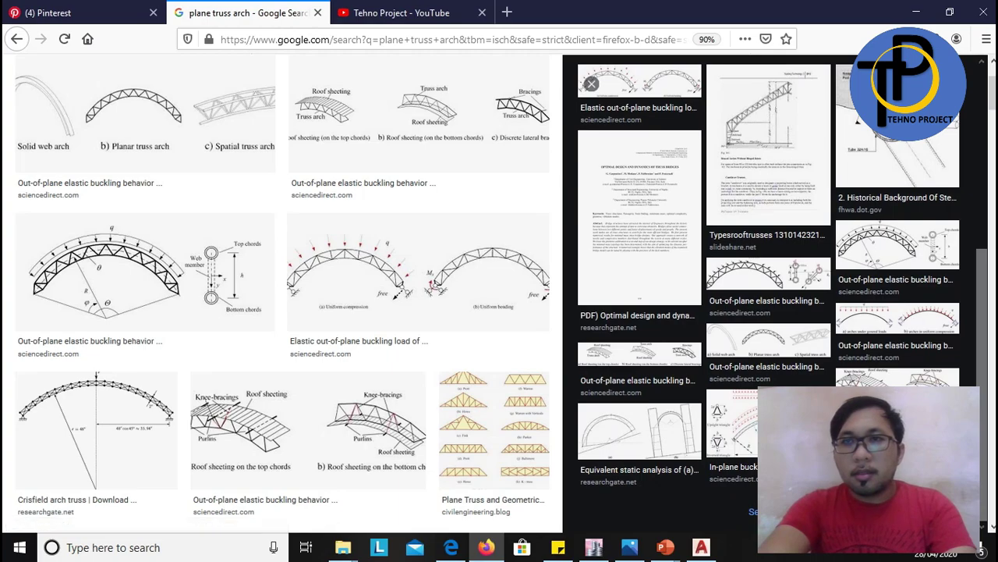
Switch to ETABS and initialize the new model with built-in settings: Metric SI, AISC14, AISC 360-16 and ACI 318-14
click(917, 12)
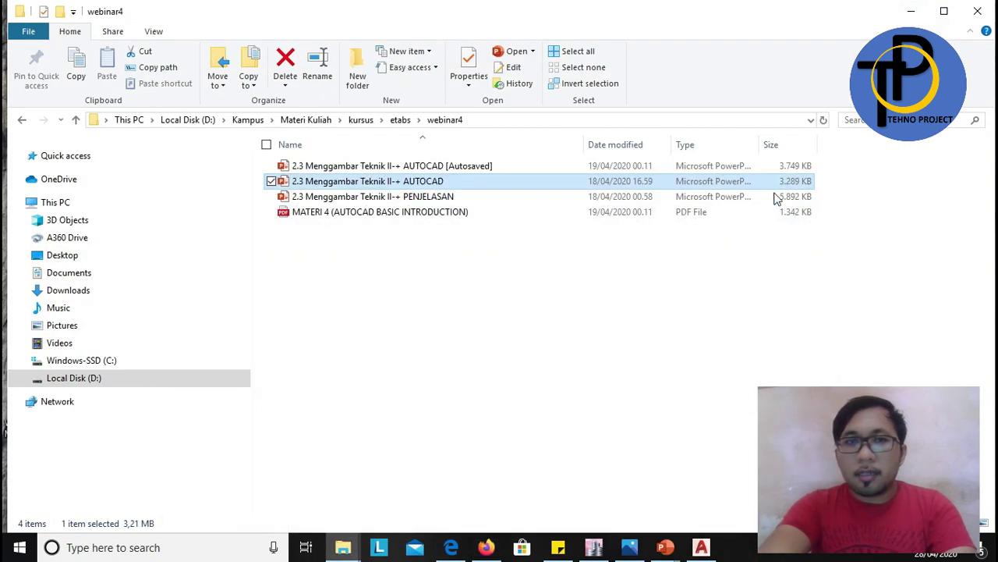
click(911, 11)
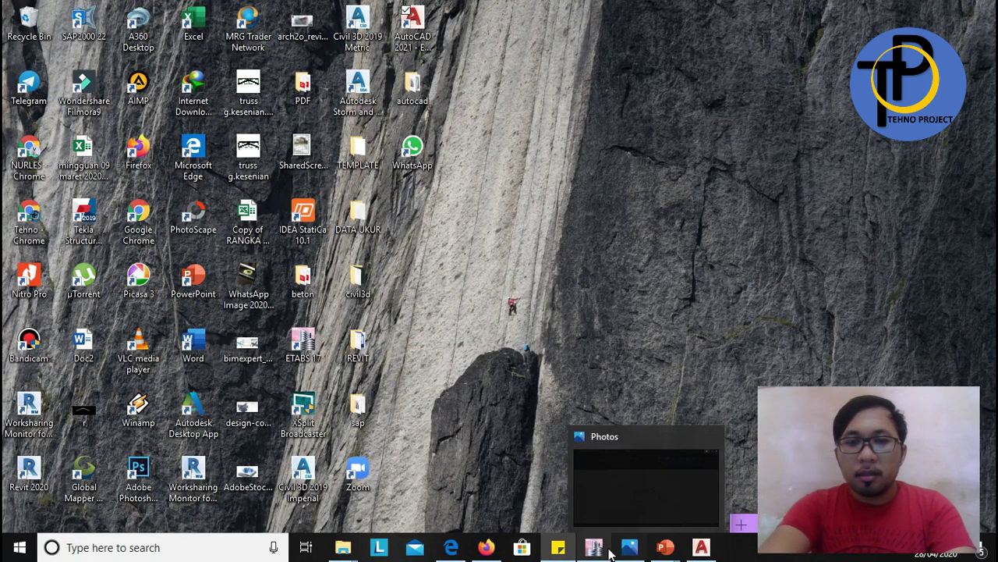
click(583, 446)
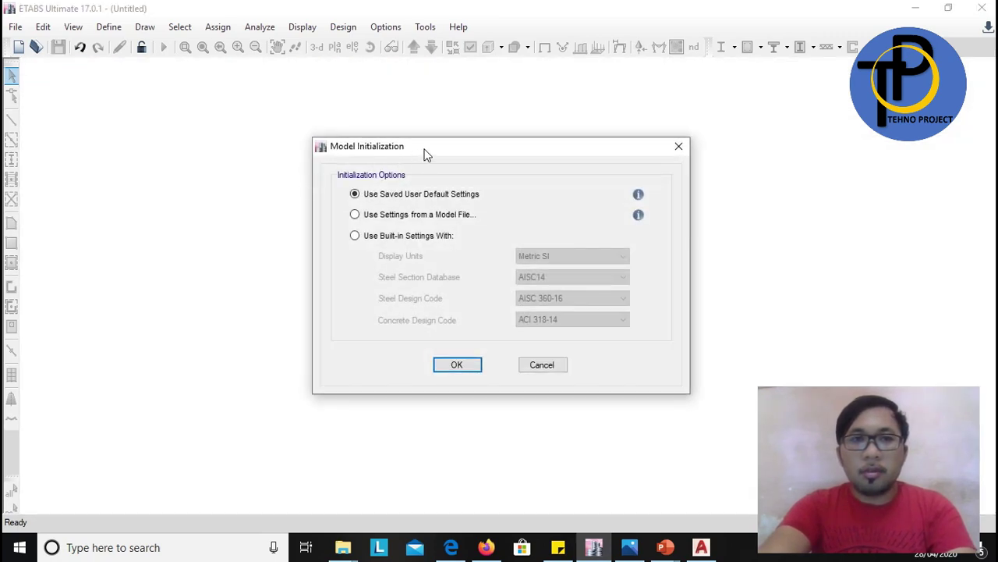
drag(427, 154, 450, 152)
click(411, 233)
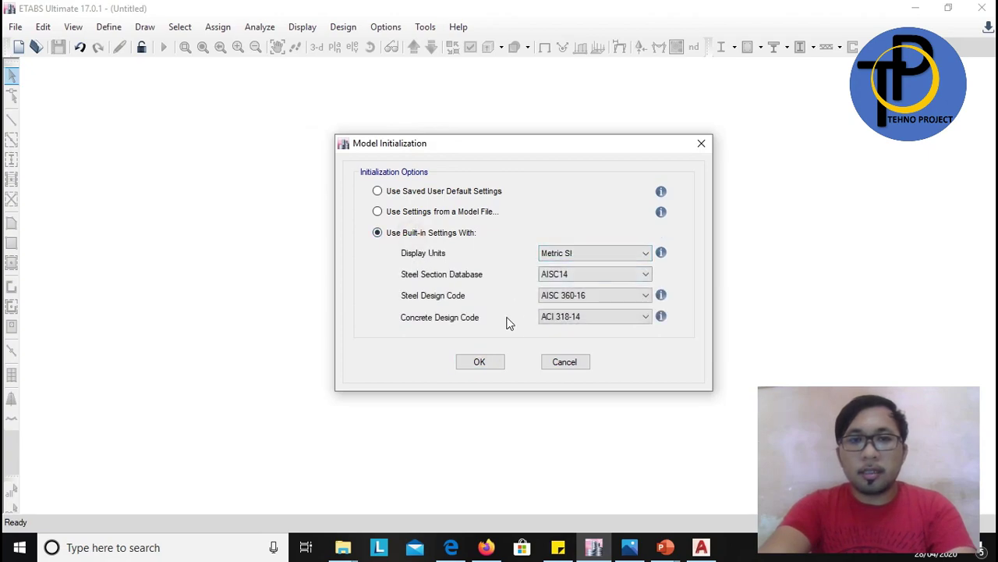
click(483, 362)
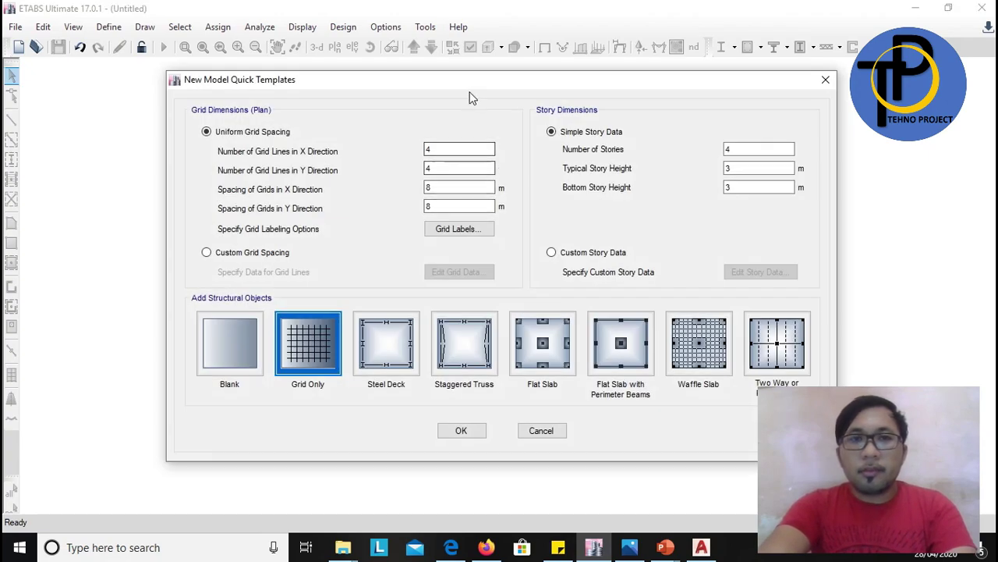
Create the model from the Blank template and close the Model Explorer
click(472, 89)
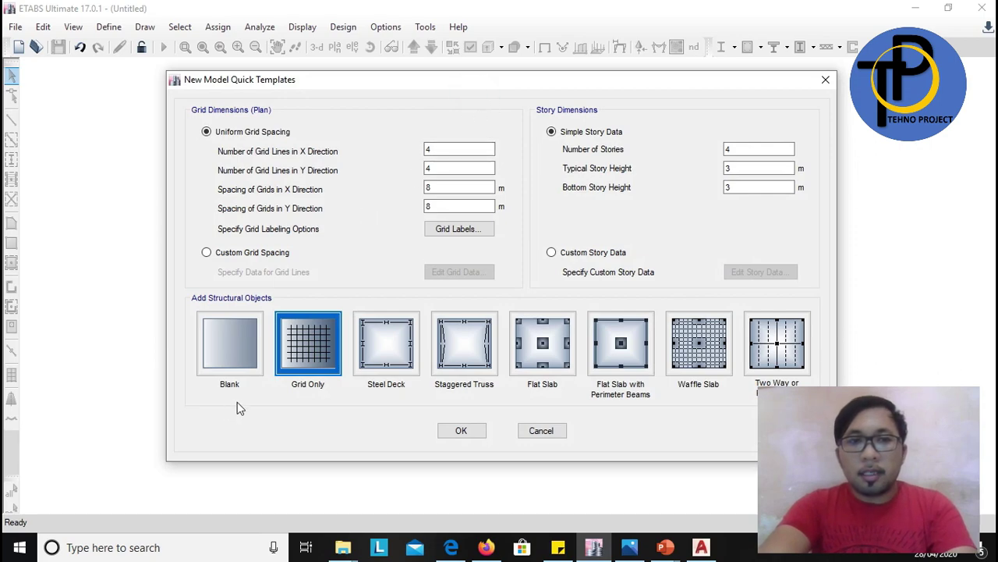
click(233, 355)
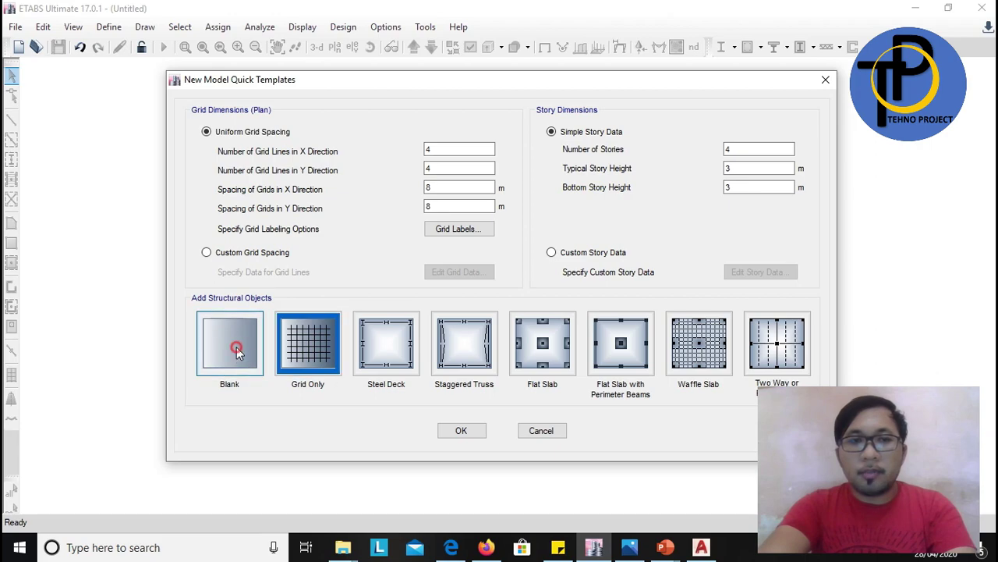
click(462, 431)
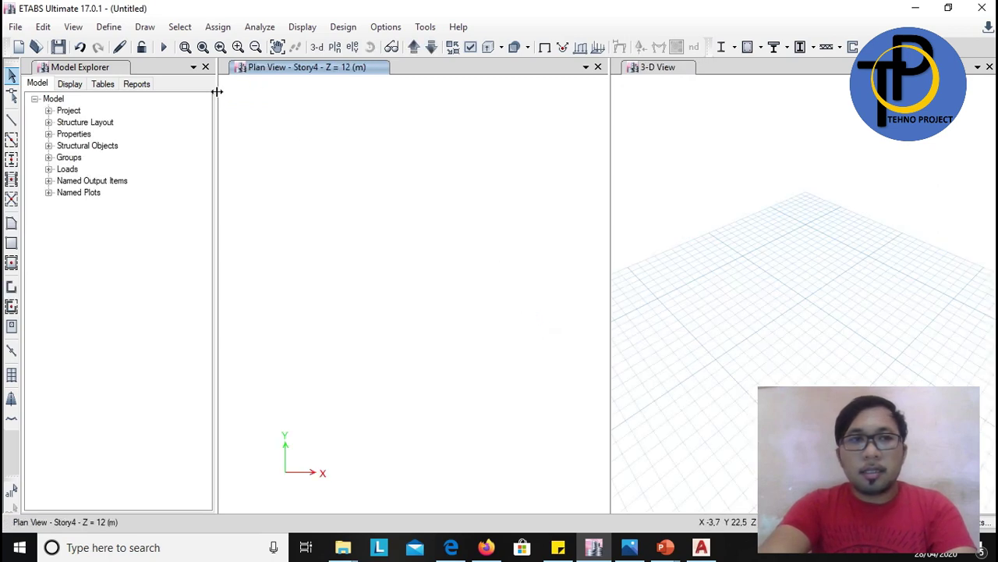
click(204, 67)
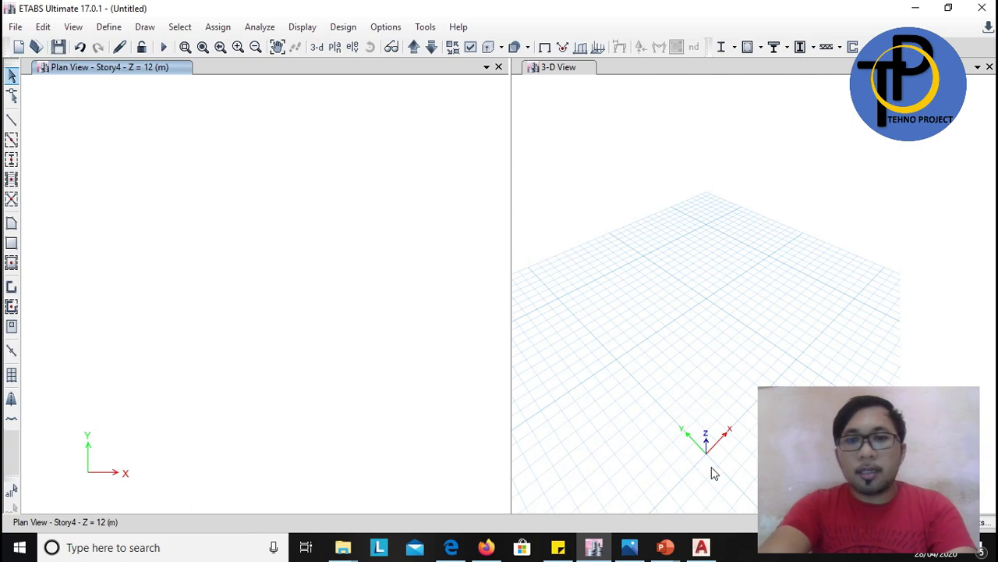
Switch to AutoCAD to examine the arched truss and its two columns in truss.dwg, then return to ETABS
click(702, 547)
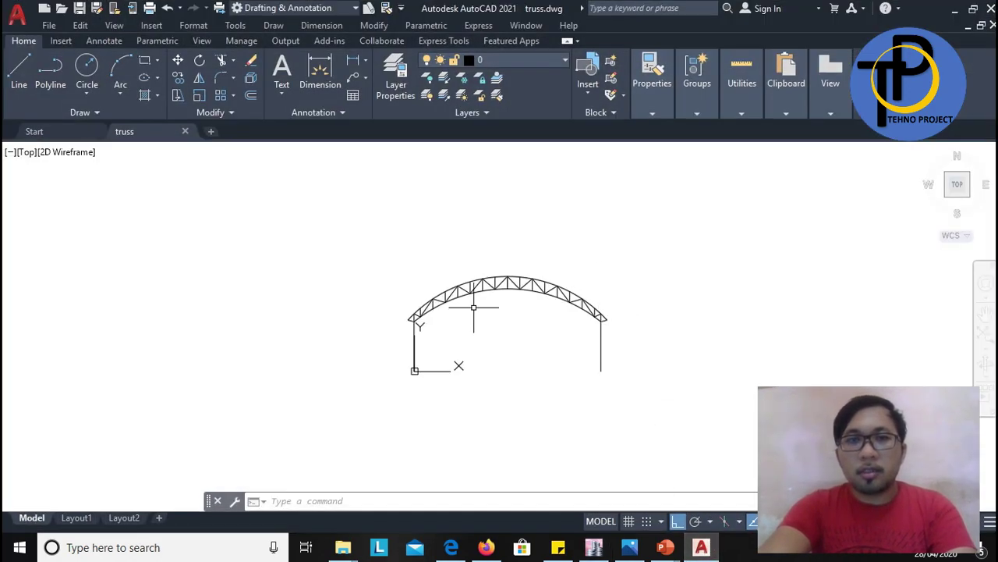
mouse_move(489, 302)
middle_down()
mouse_move(510, 277)
mouse_move(499, 252)
middle_up()
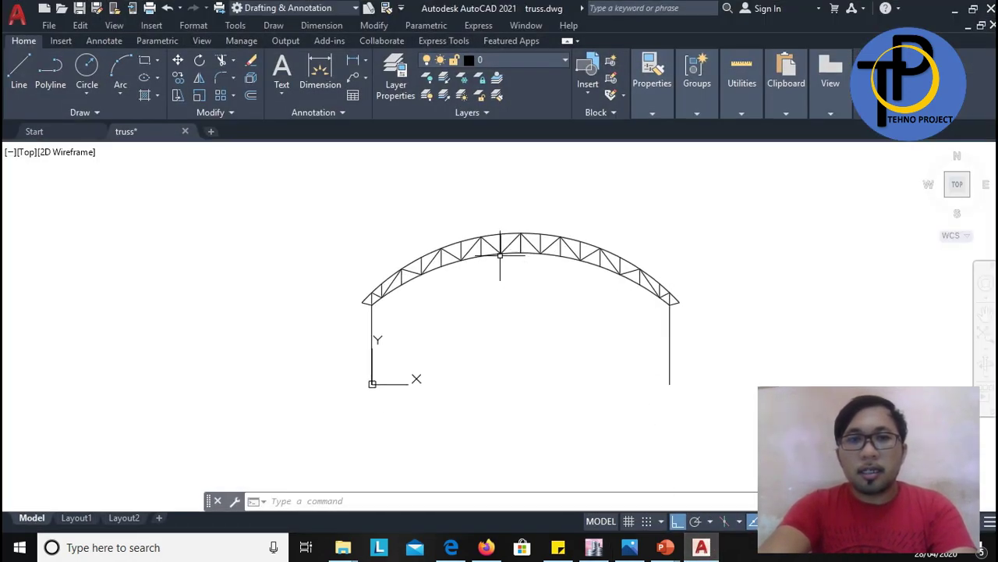
click(316, 216)
click(711, 421)
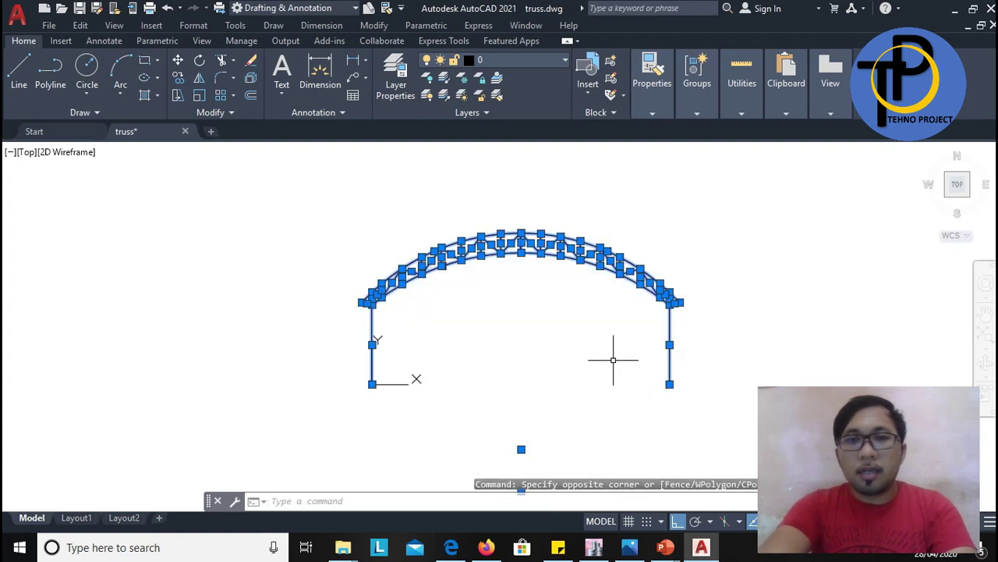
scroll(616, 350, up, 2)
key(Escape)
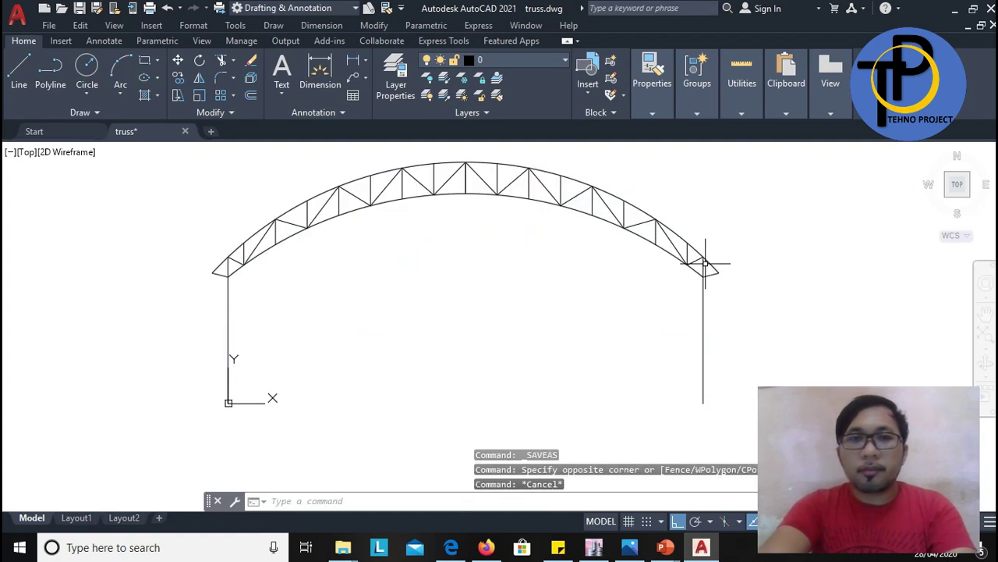
mouse_move(706, 263)
middle_down()
mouse_move(775, 249)
mouse_move(789, 255)
mouse_move(778, 276)
middle_up()
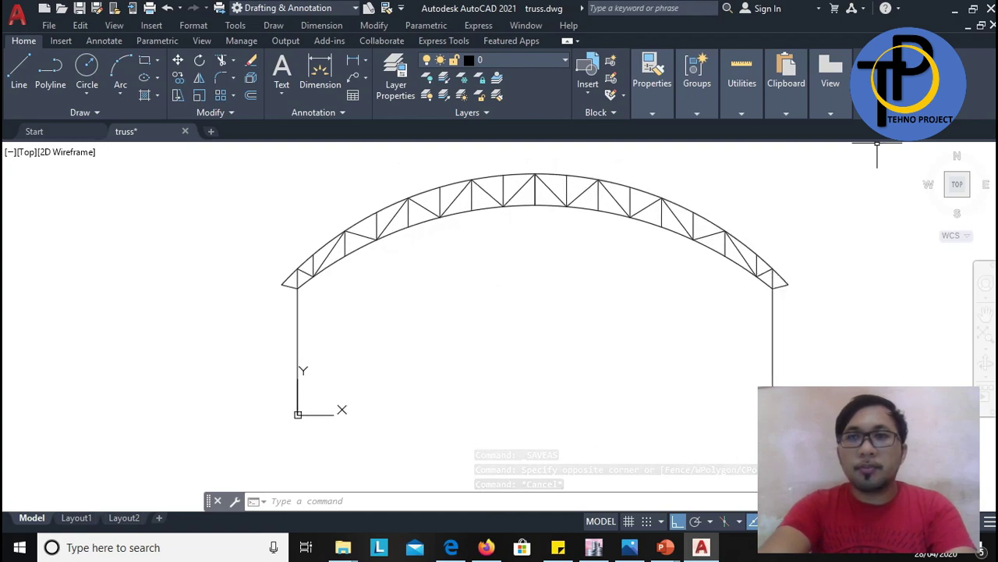
click(955, 9)
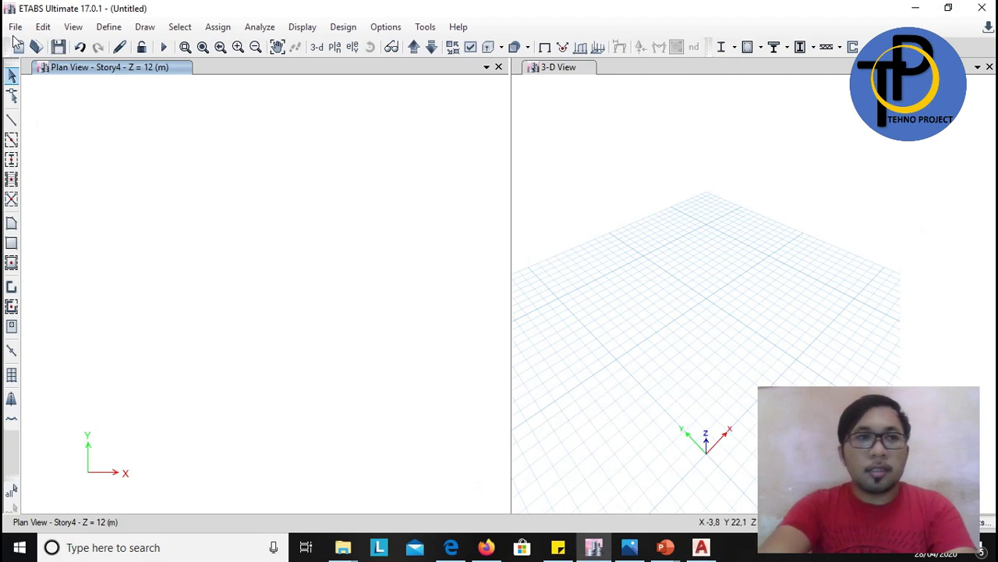
Open the truss DXF file from the Desktop's autocad folder for import as a 3D model
click(17, 29)
mouse_move(133, 177)
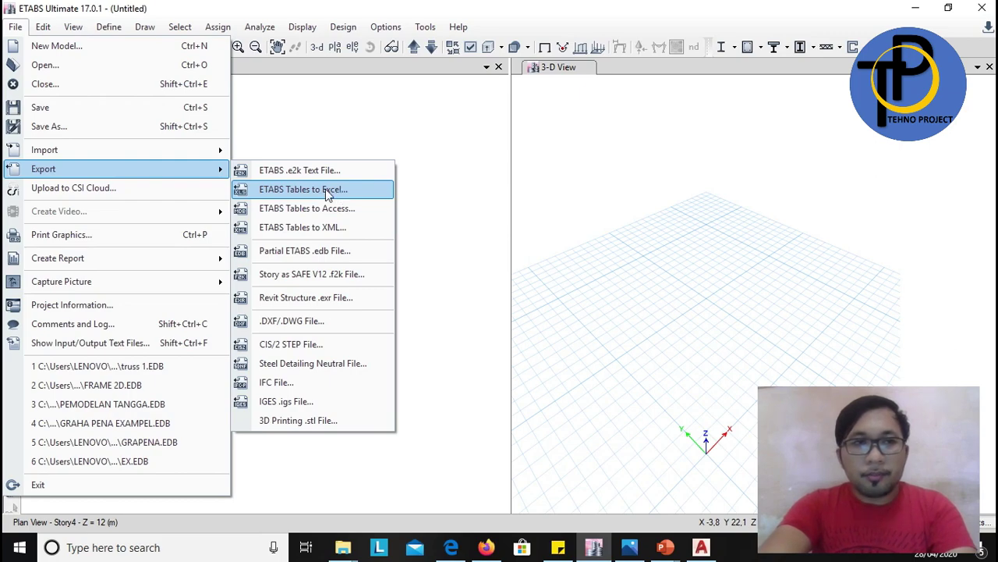
mouse_move(219, 152)
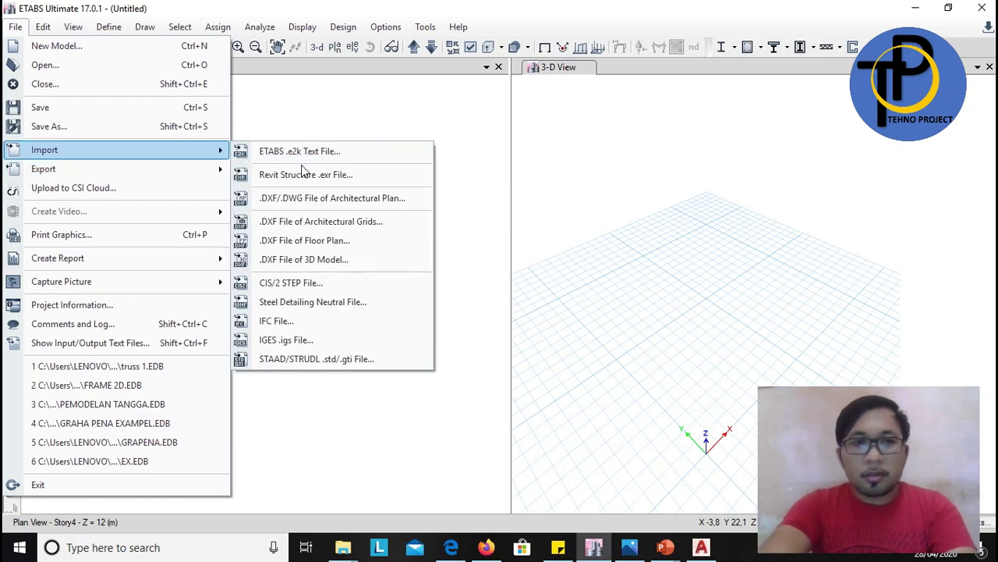
click(352, 182)
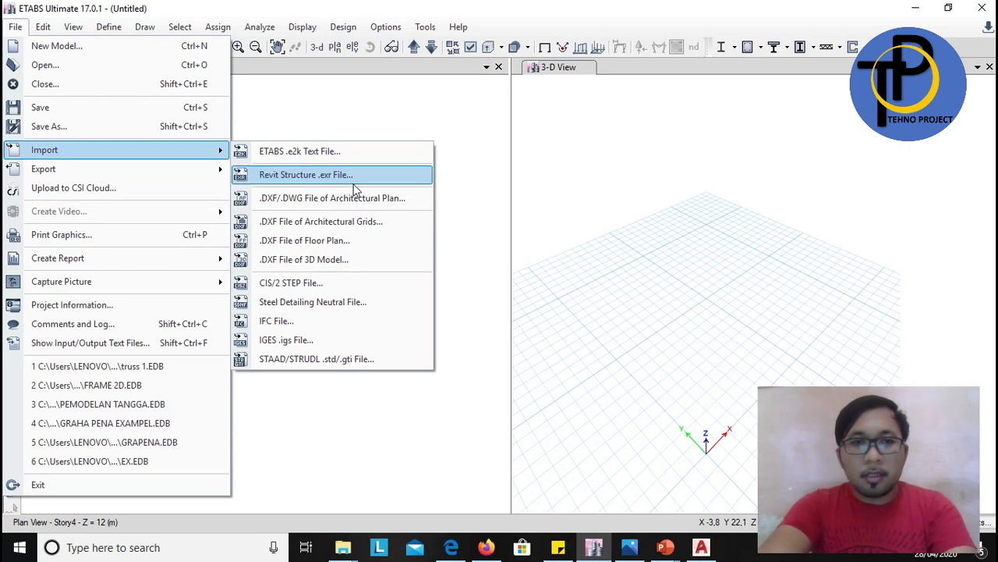
click(361, 266)
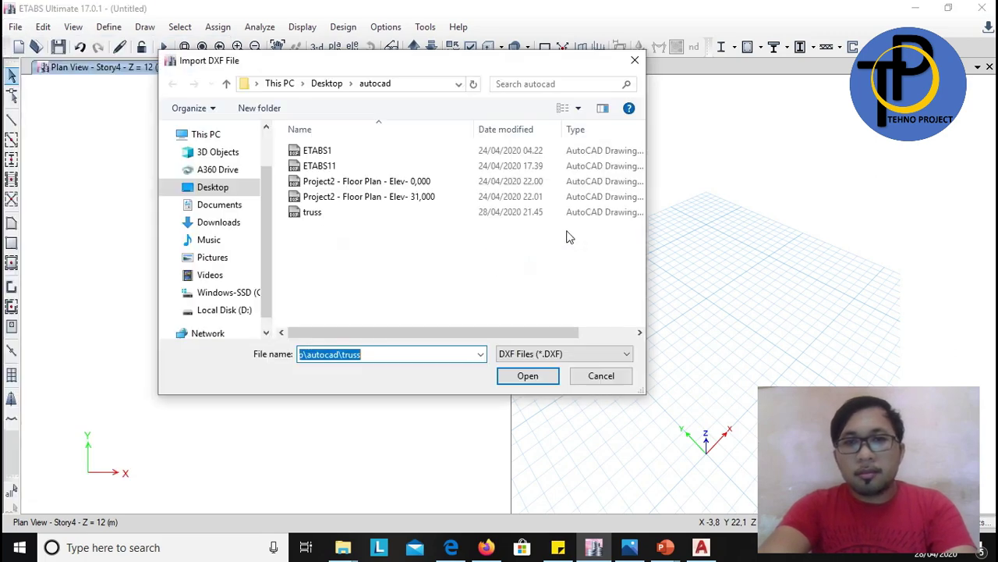
drag(433, 73, 567, 77)
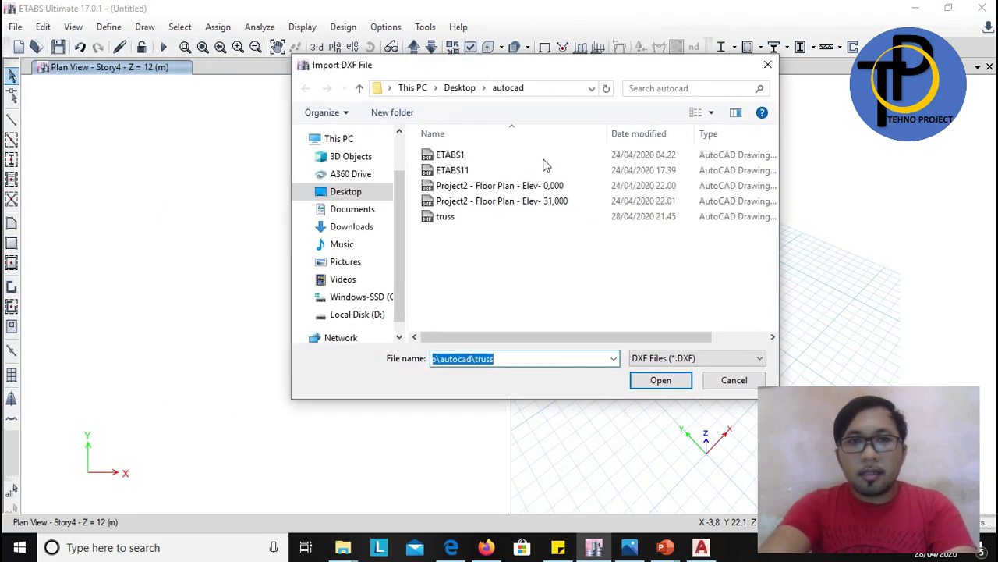
click(451, 223)
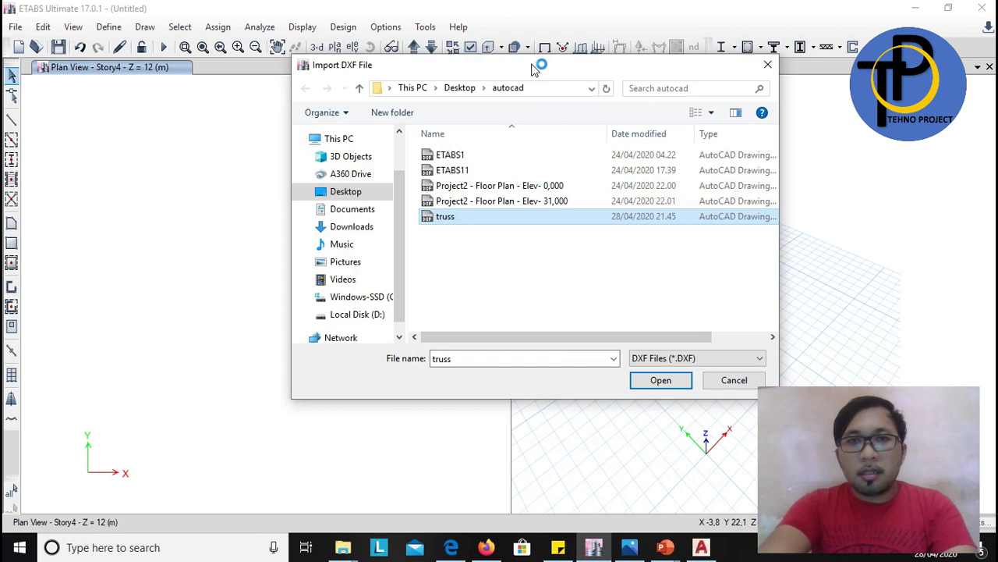
drag(537, 68, 511, 78)
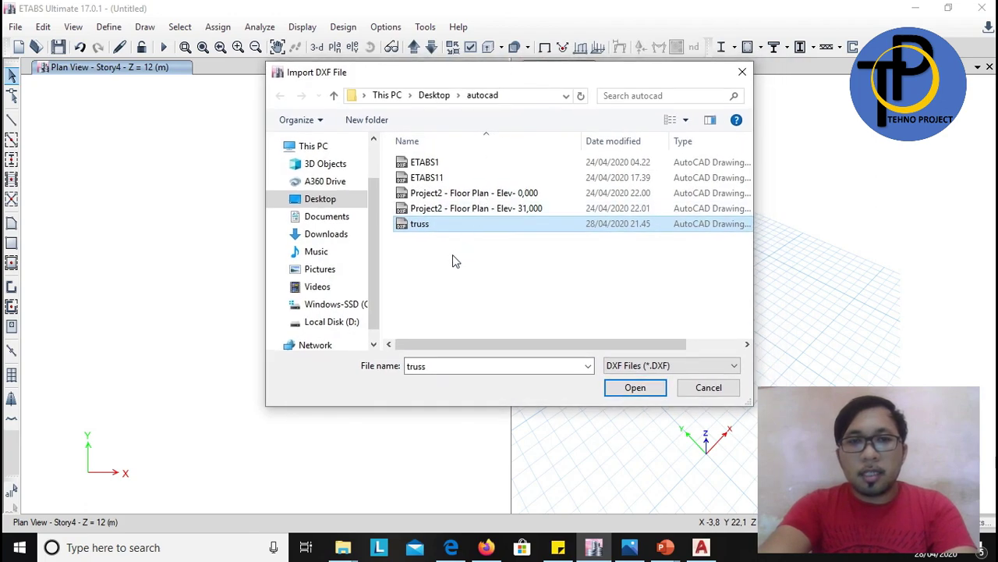
mouse_move(482, 343)
mouse_down()
mouse_move(549, 343)
mouse_move(473, 343)
mouse_up()
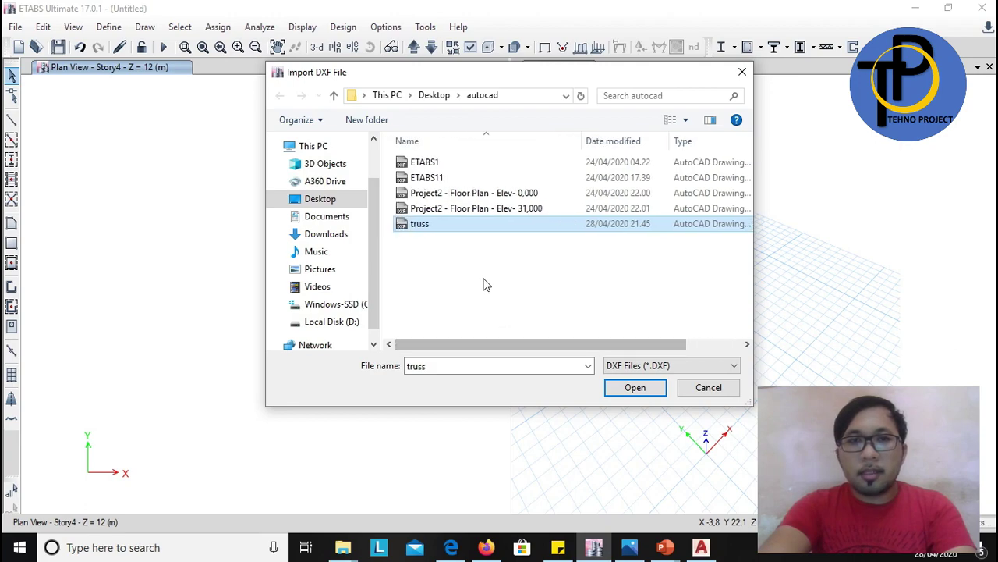
click(638, 390)
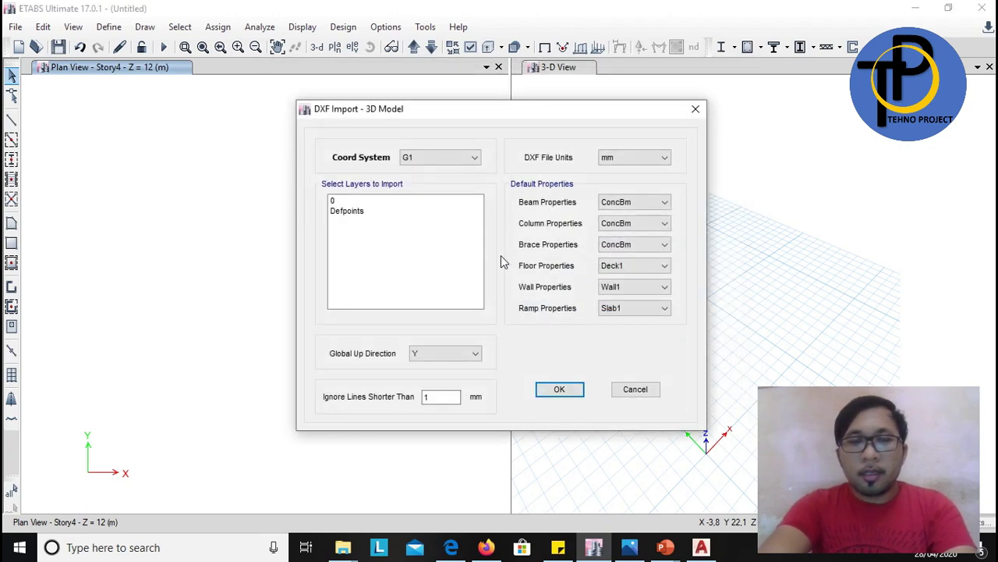
Import layer 0 of the DXF with file units in mm and Y as the global up direction
click(351, 201)
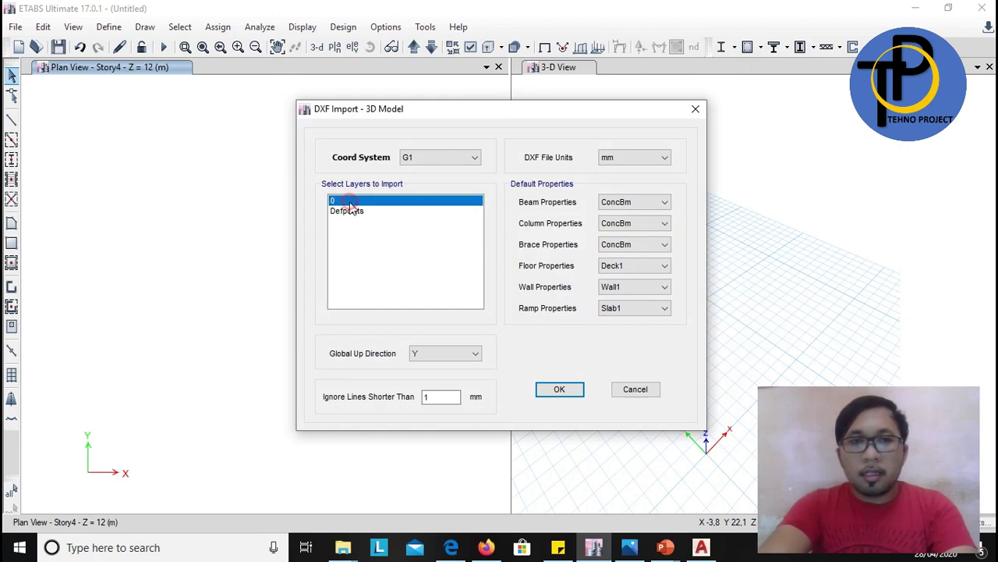
drag(450, 111, 467, 118)
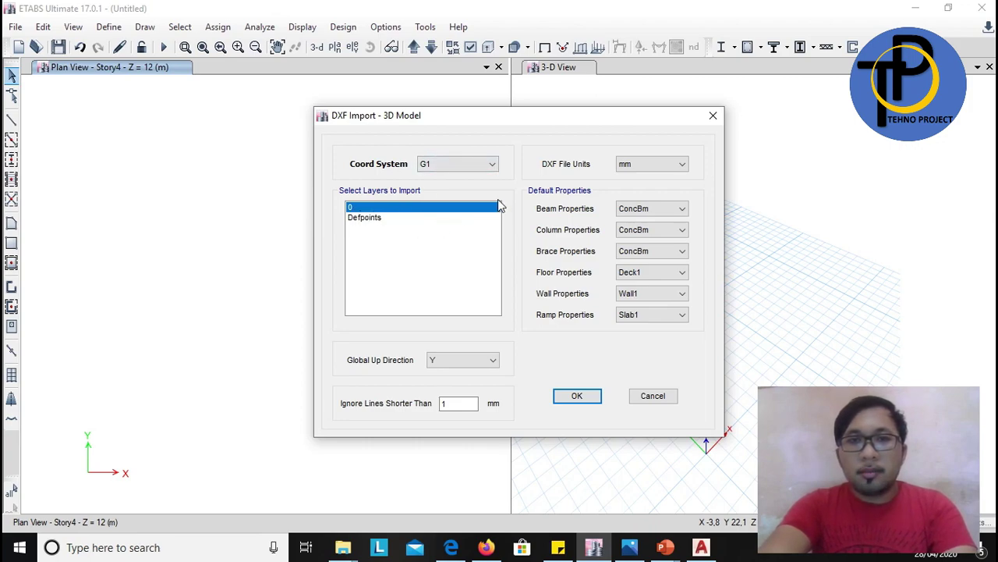
click(663, 164)
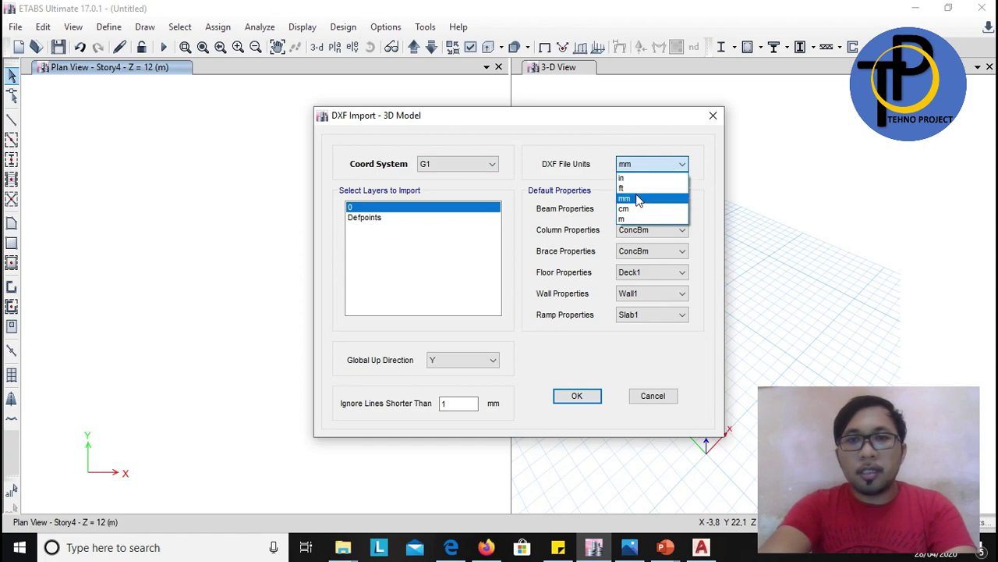
click(638, 200)
drag(607, 116, 610, 107)
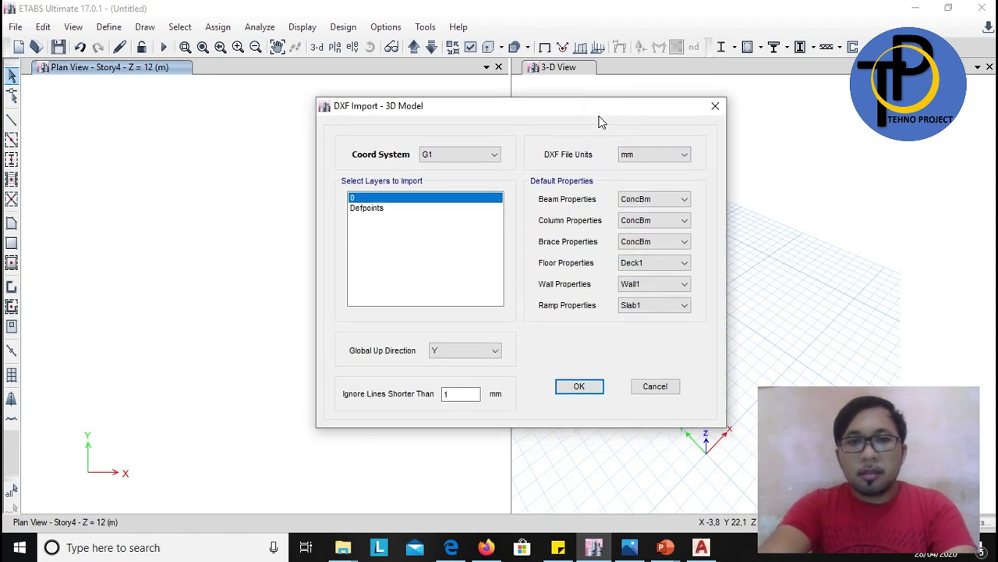
click(491, 351)
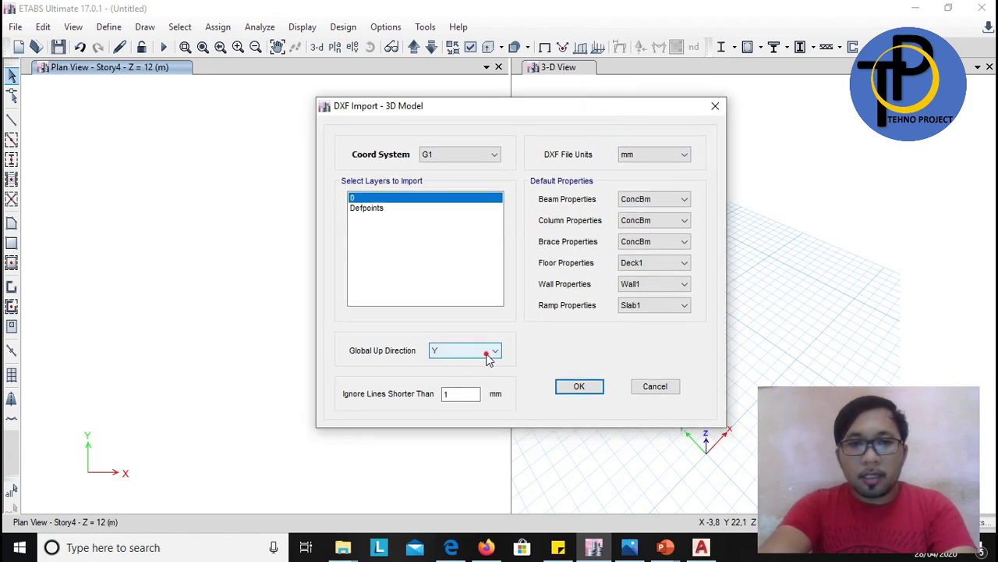
click(467, 375)
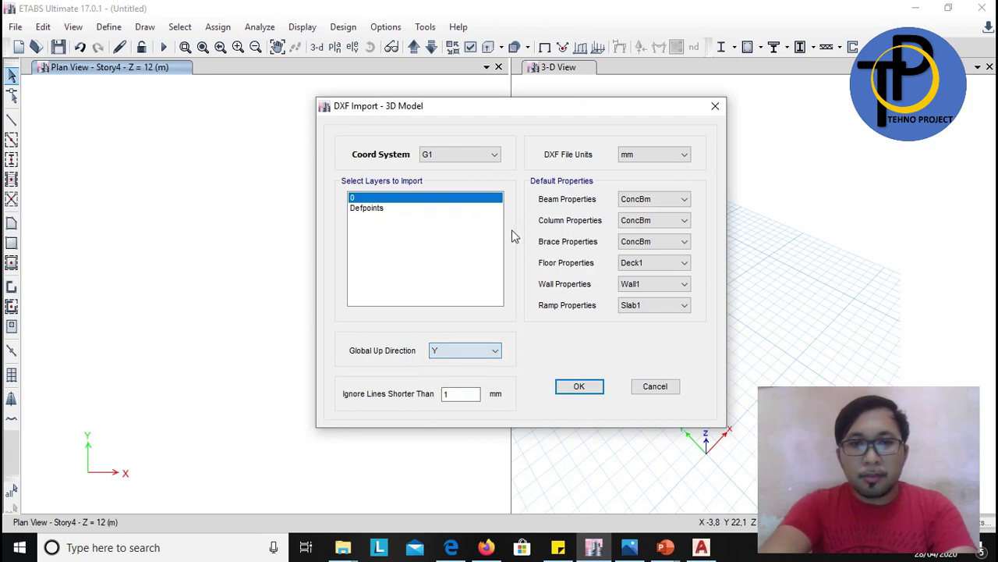
drag(527, 112, 512, 118)
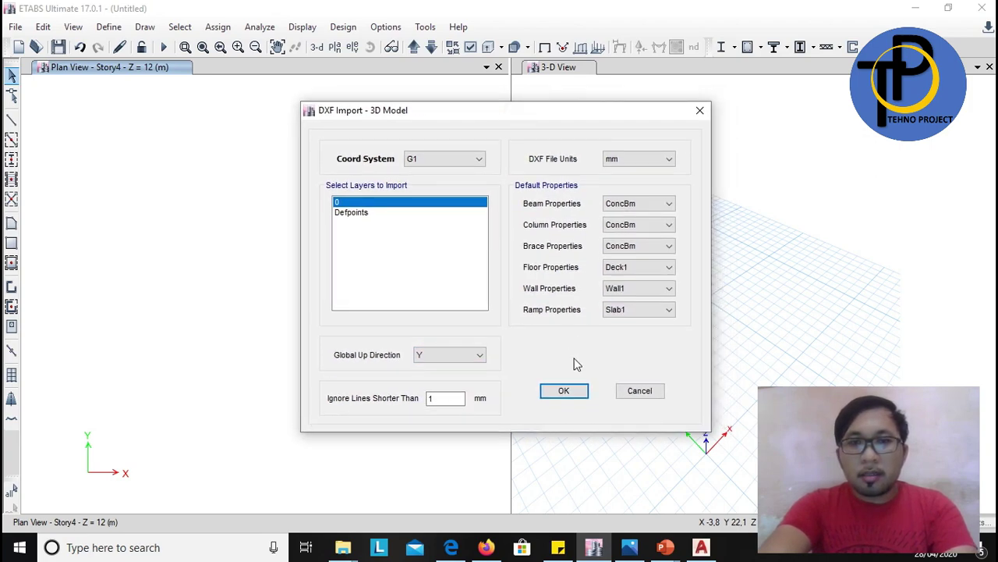
click(565, 392)
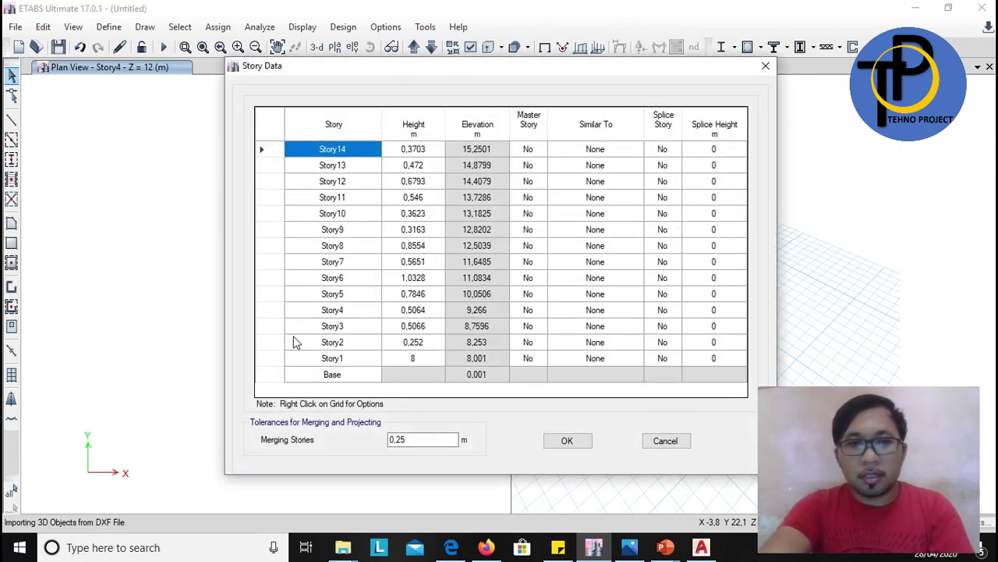
Delete Story1 through Story13 from the story data, keeping only Story14 above the base, and accept the story table
click(273, 362)
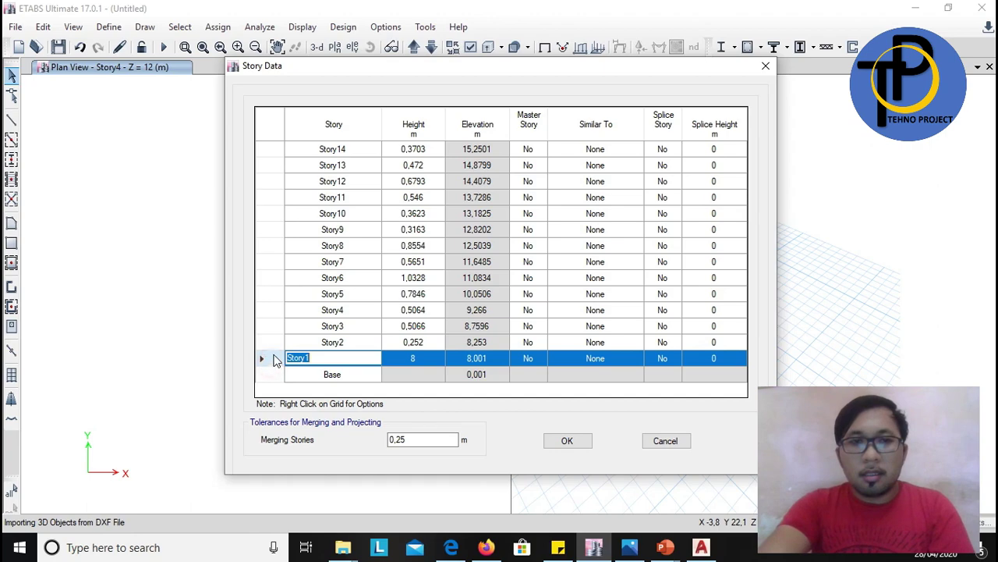
shift+click(273, 149)
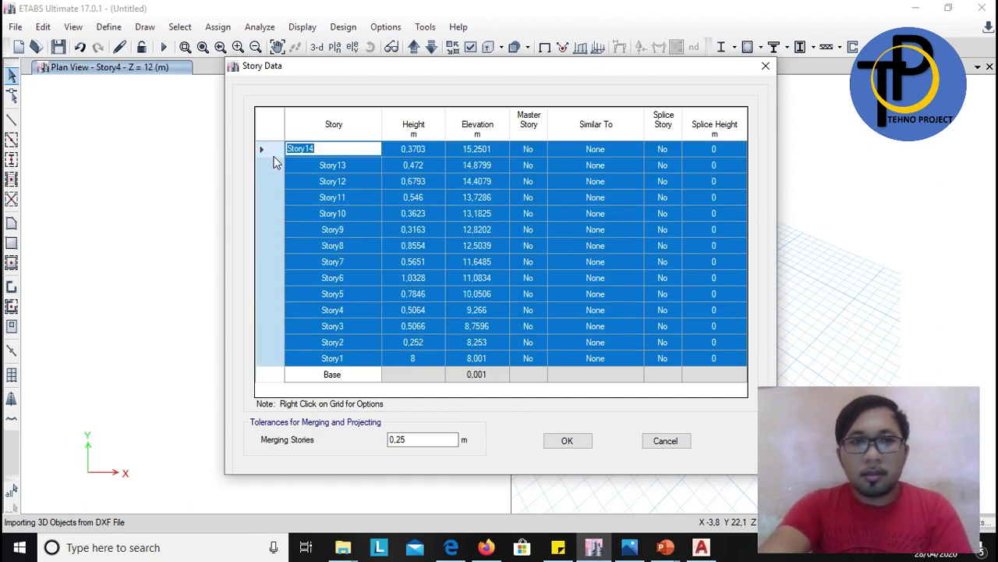
right_click(266, 167)
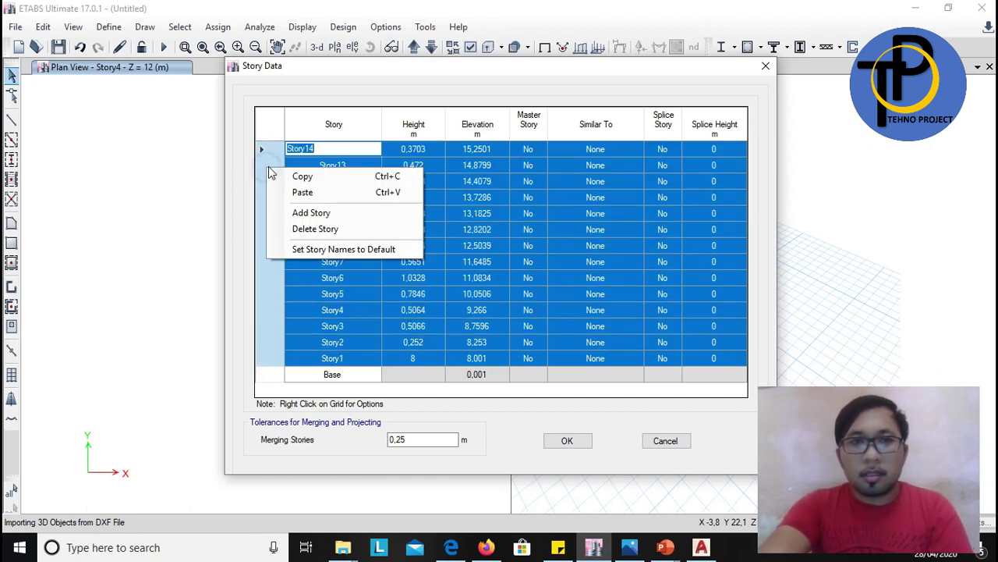
click(370, 228)
click(579, 322)
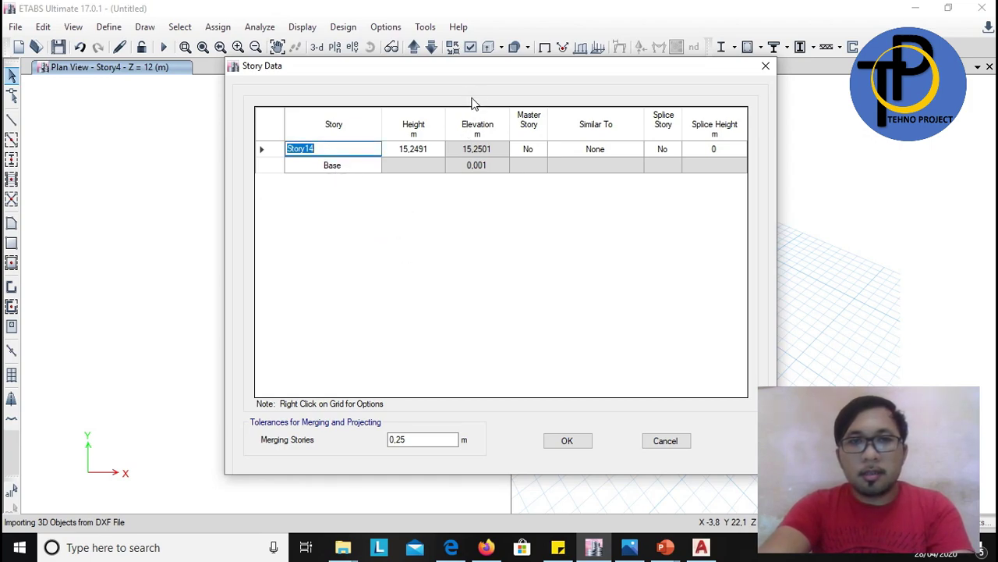
drag(468, 78, 483, 74)
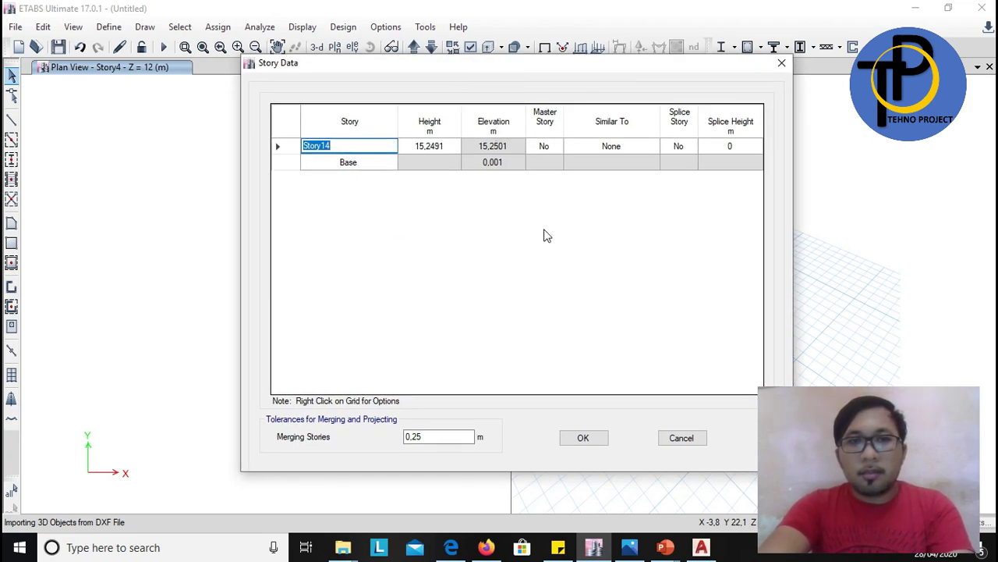
click(582, 439)
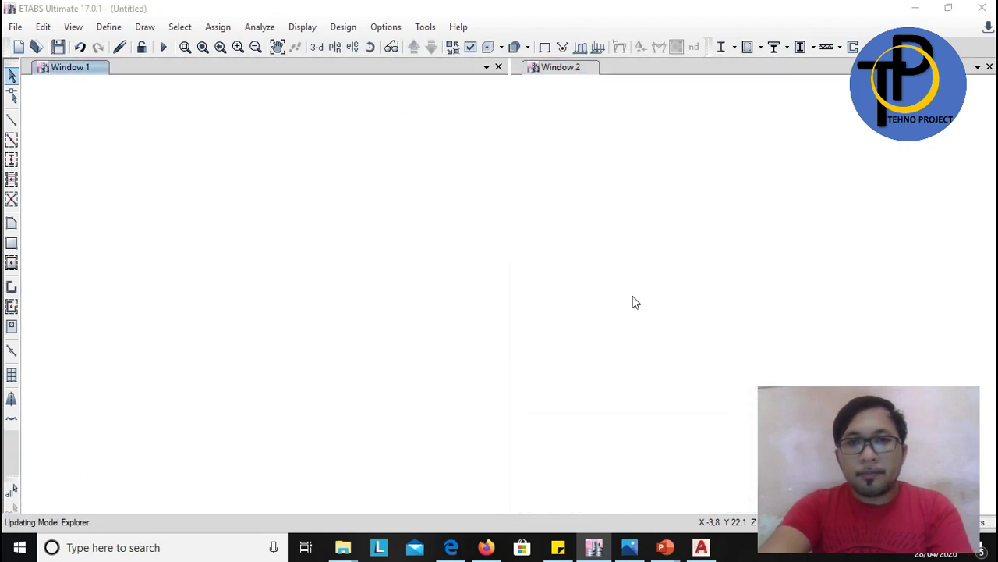
Save the model as "plane truss" in the Desktop's autocad folder
key(ctrl+s)
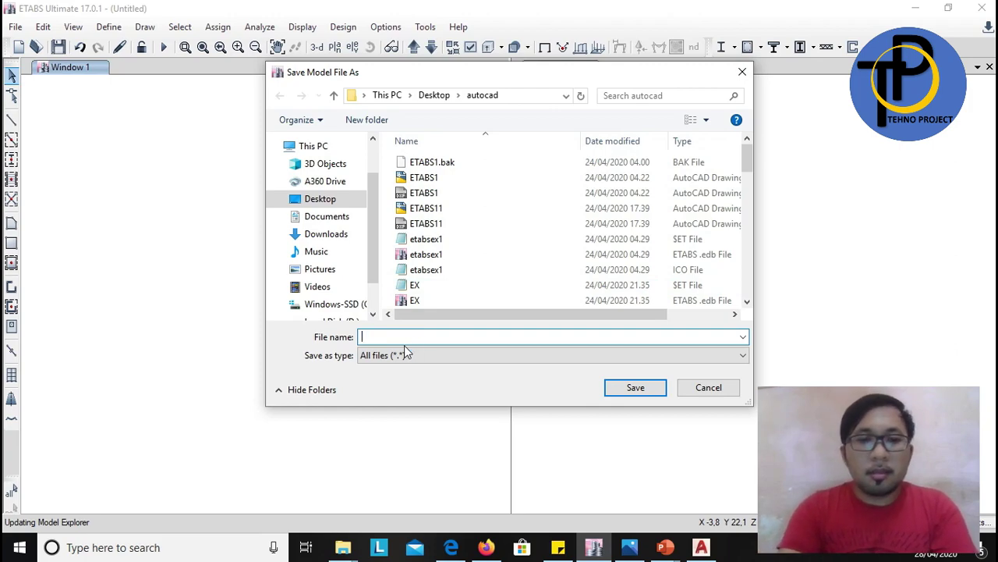
text(pla)
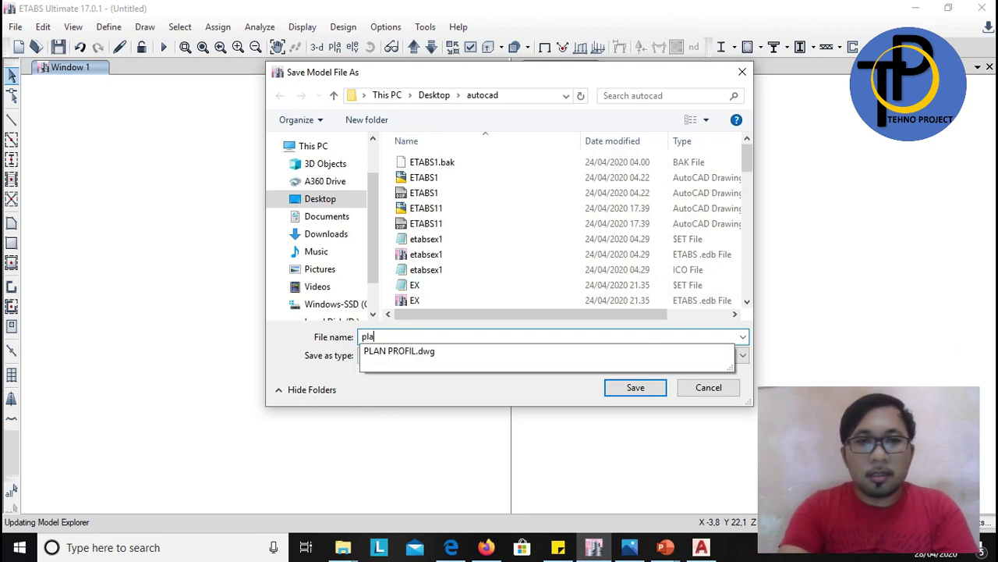
text(ne tr)
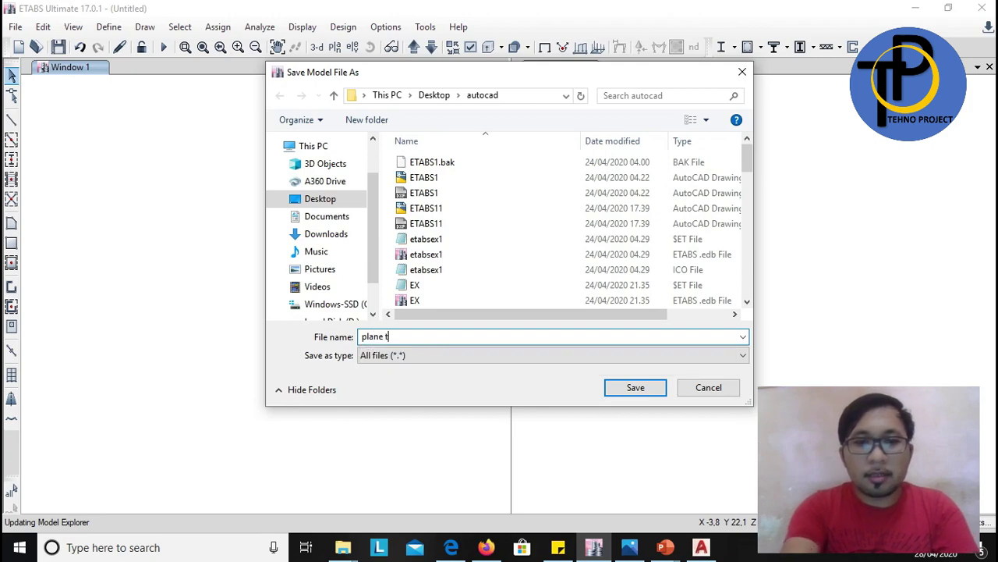
text(uss)
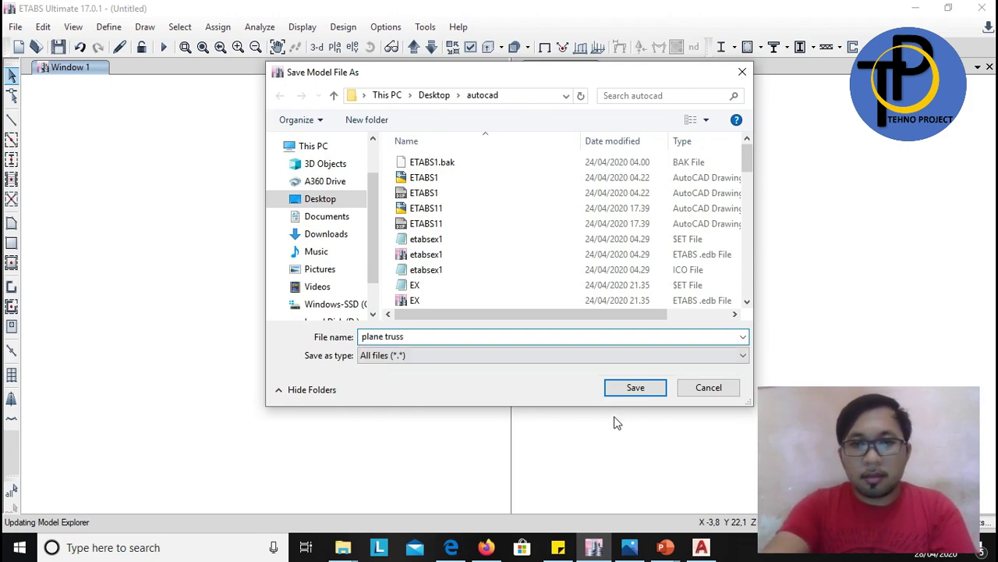
click(637, 387)
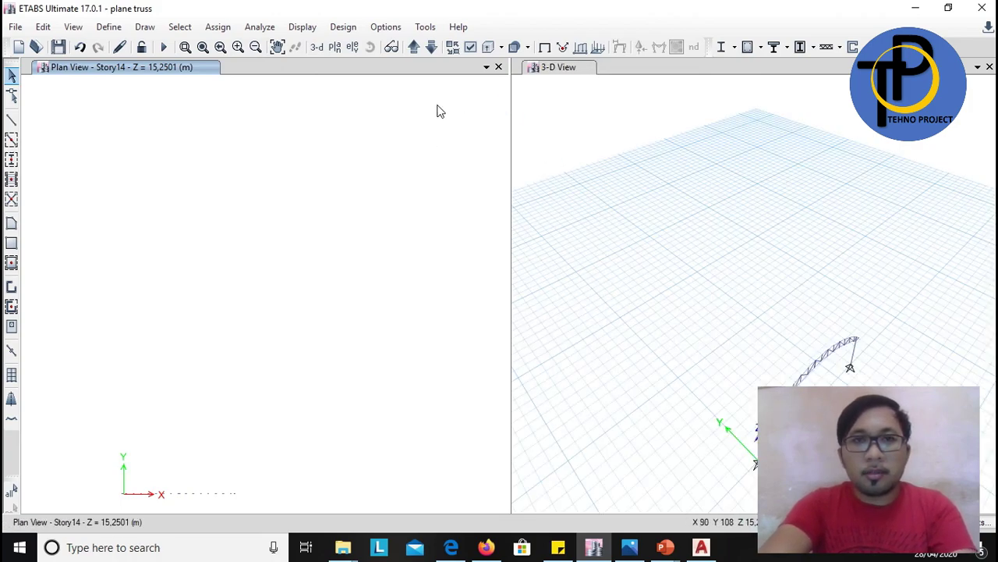
Close the plan view and inspect the imported arched truss in the 3-D view
click(498, 67)
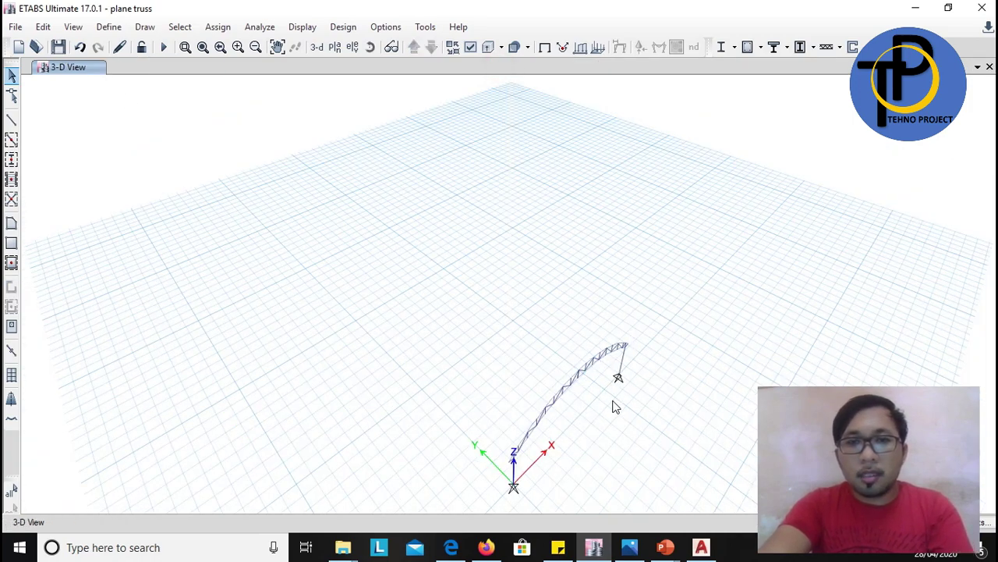
shift+middle_drag(613, 406, 565, 337)
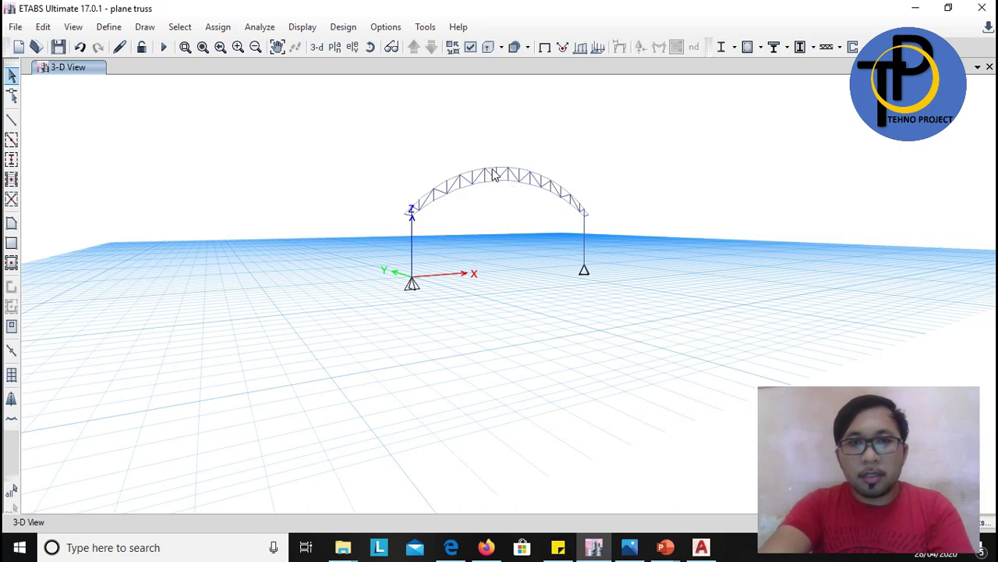
scroll(491, 171, up, 5)
shift+middle_drag(546, 258, 592, 153)
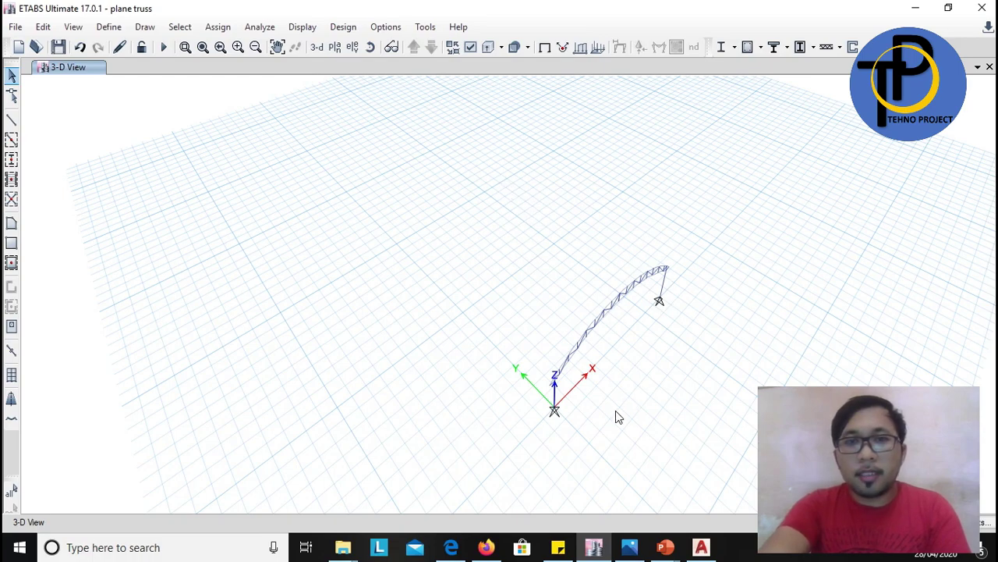
shift+middle_drag(615, 411, 609, 352)
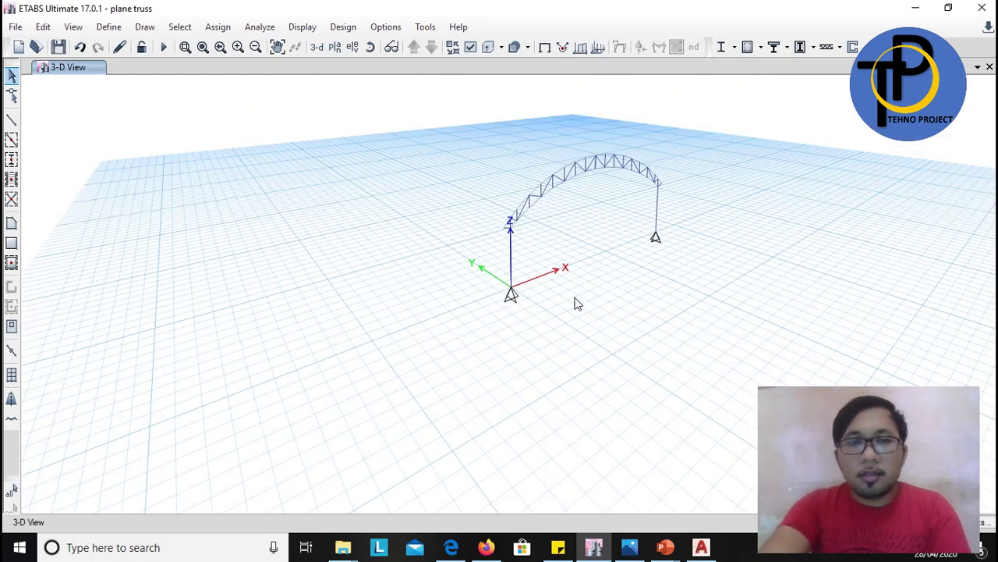
Add grid lines parallel to X and Y in grid system G1 at all of the truss joints, and clear the selection
drag(401, 104, 755, 374)
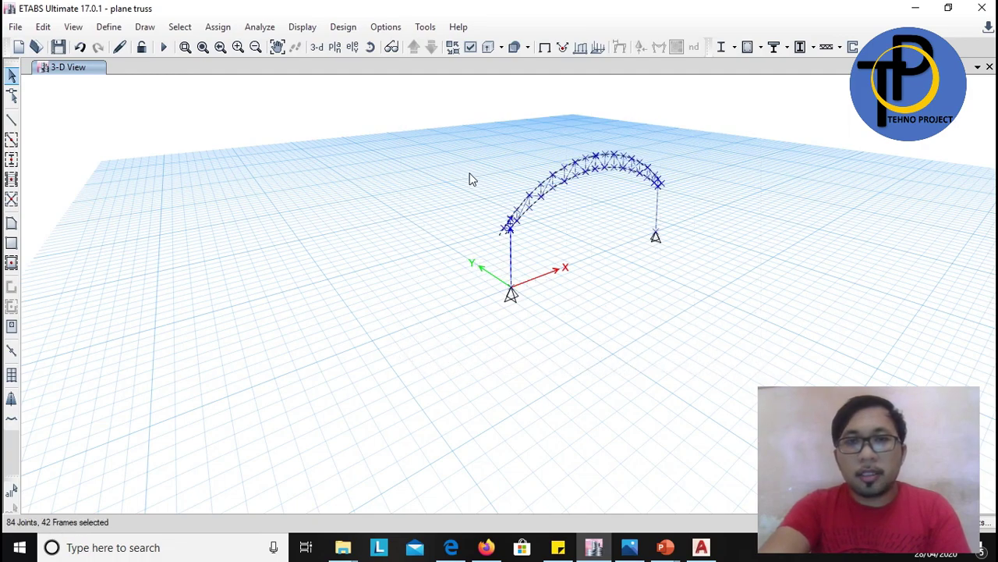
click(43, 28)
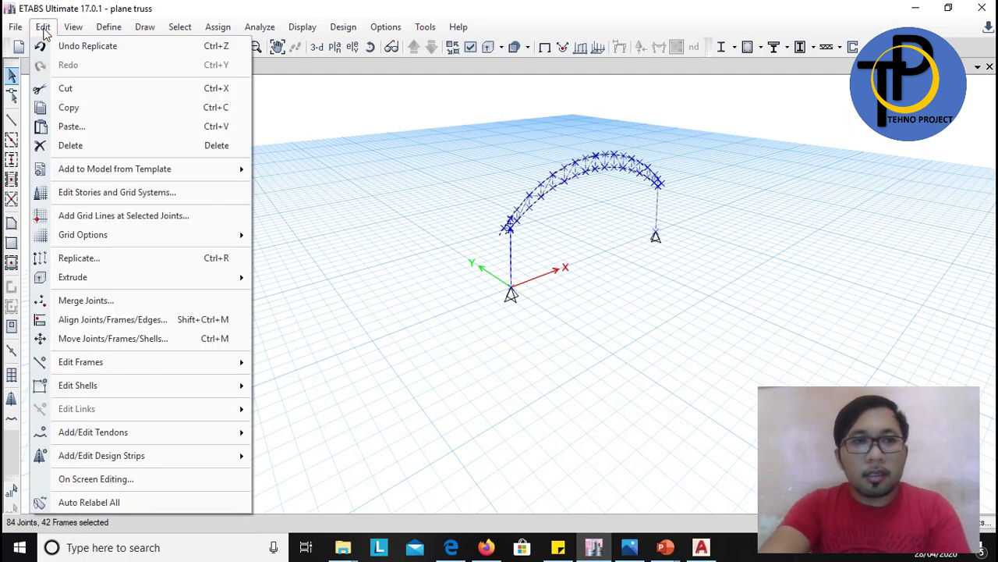
click(133, 218)
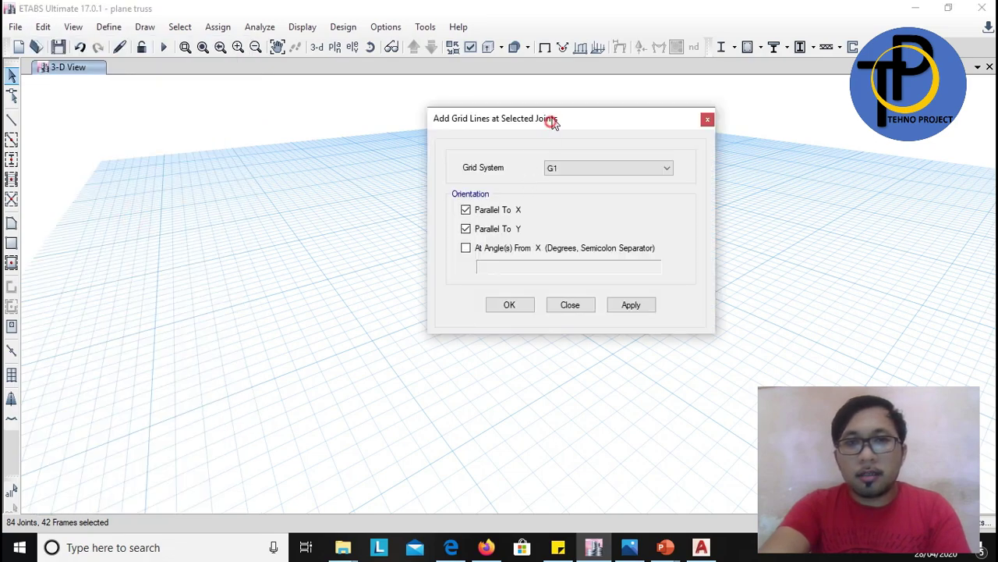
drag(551, 121, 556, 112)
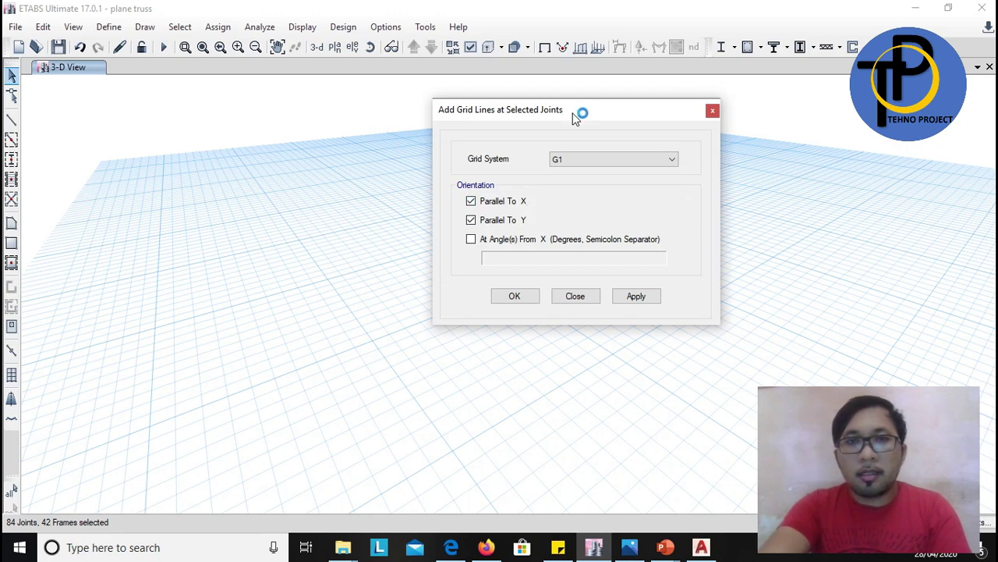
drag(575, 117, 572, 107)
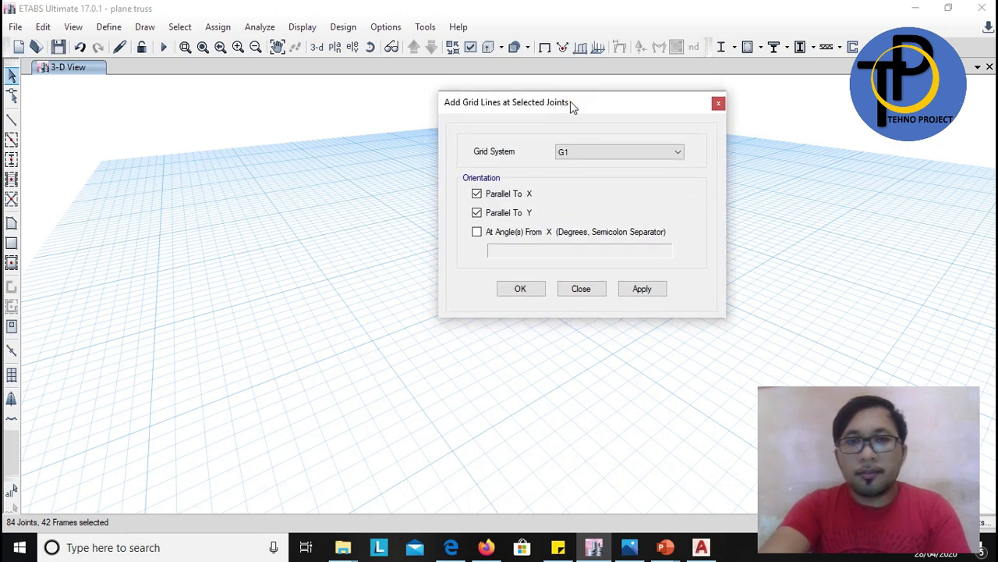
click(521, 289)
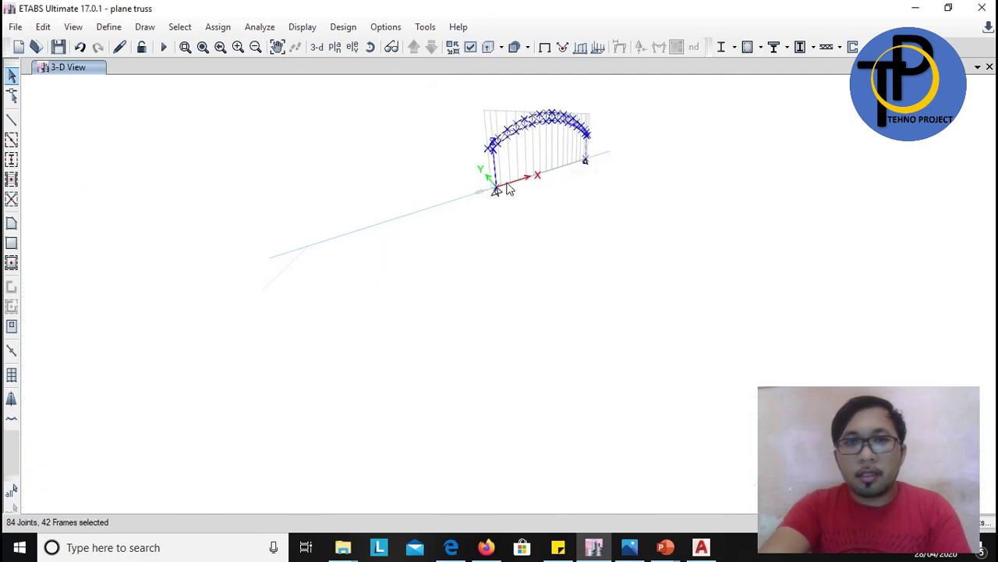
scroll(511, 216, up, 1)
scroll(533, 102, up, 2)
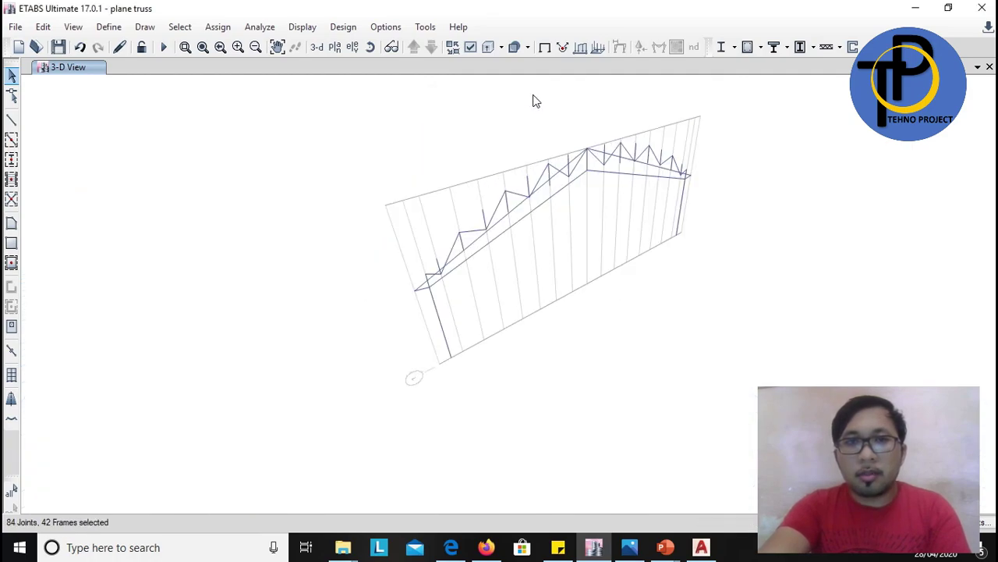
click(546, 127)
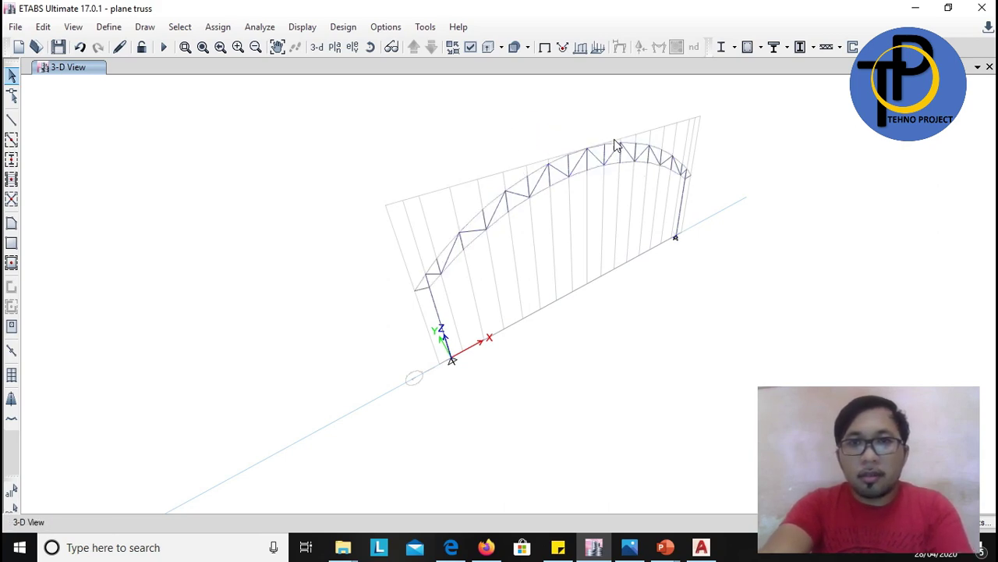
Set the on-screen display colors to the Black Background scheme
shift+middle_drag(590, 268, 627, 243)
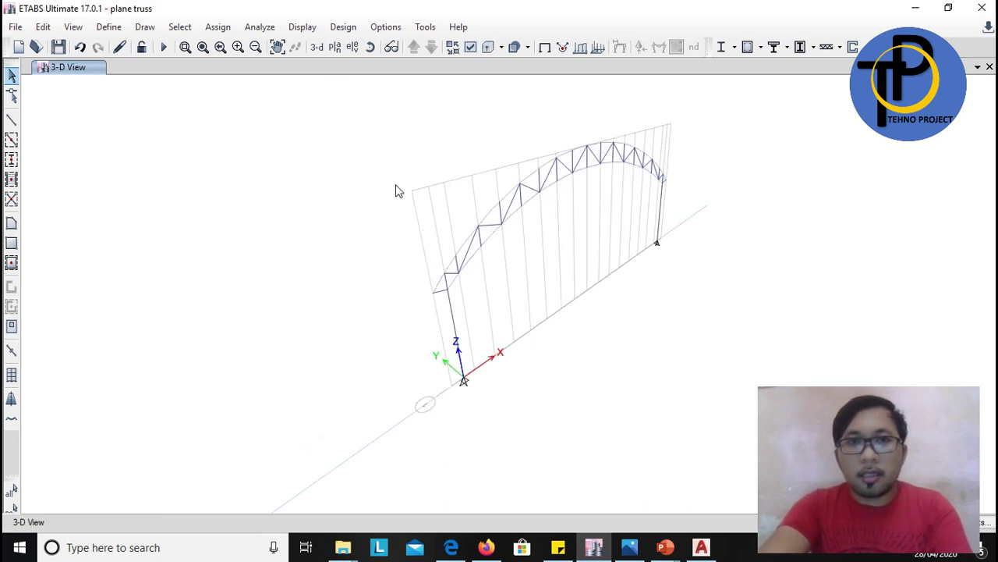
click(385, 26)
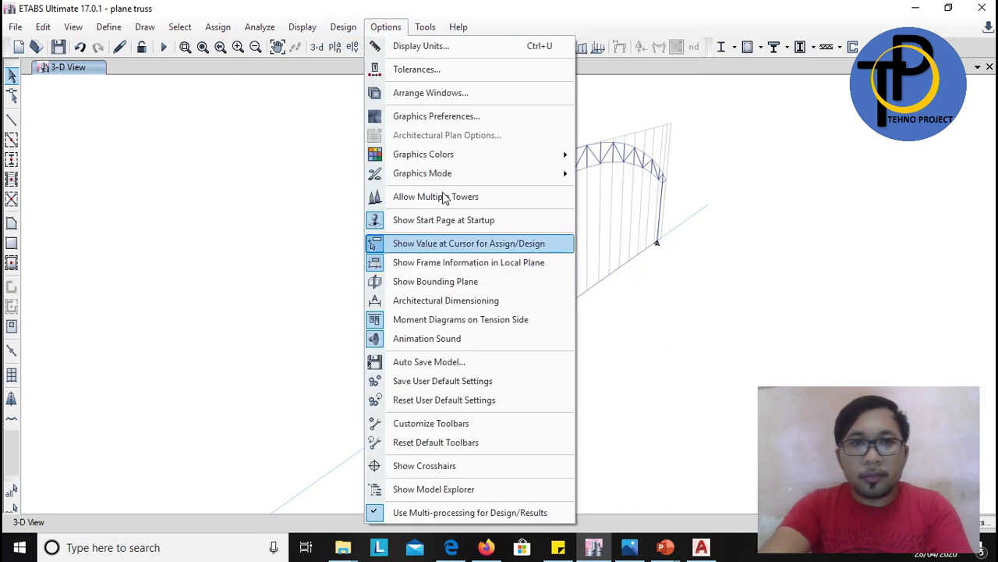
mouse_move(470, 161)
click(601, 155)
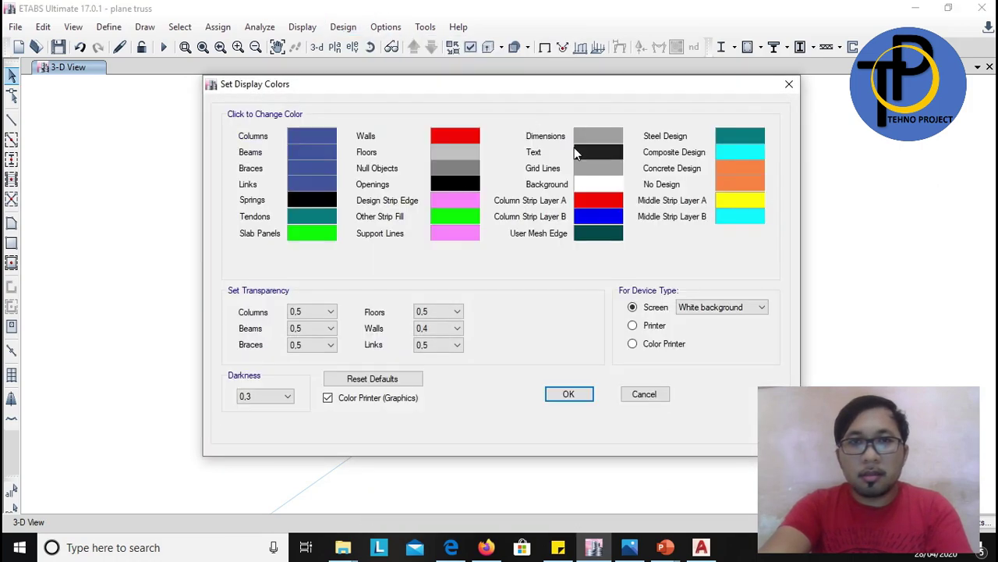
click(706, 306)
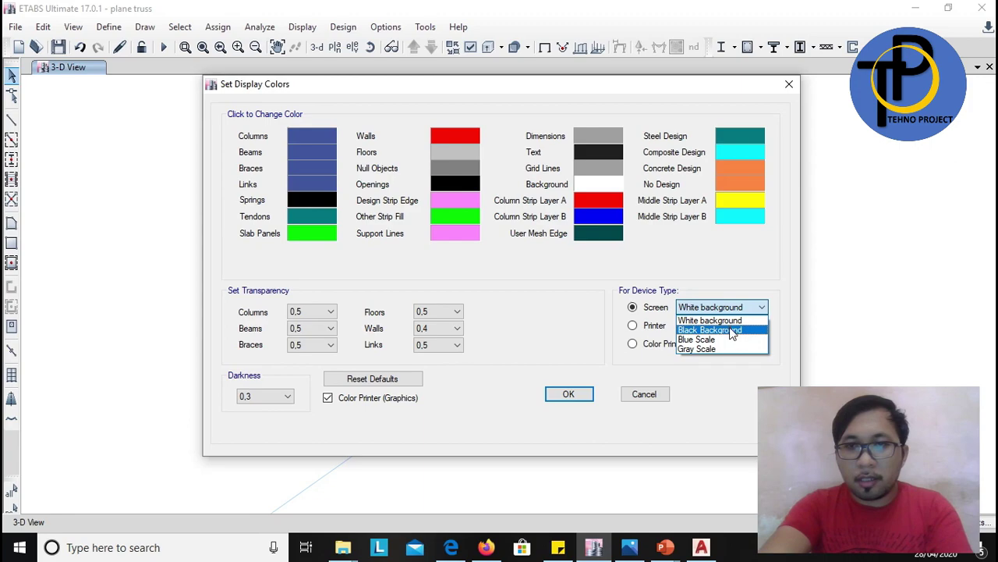
click(731, 327)
click(567, 394)
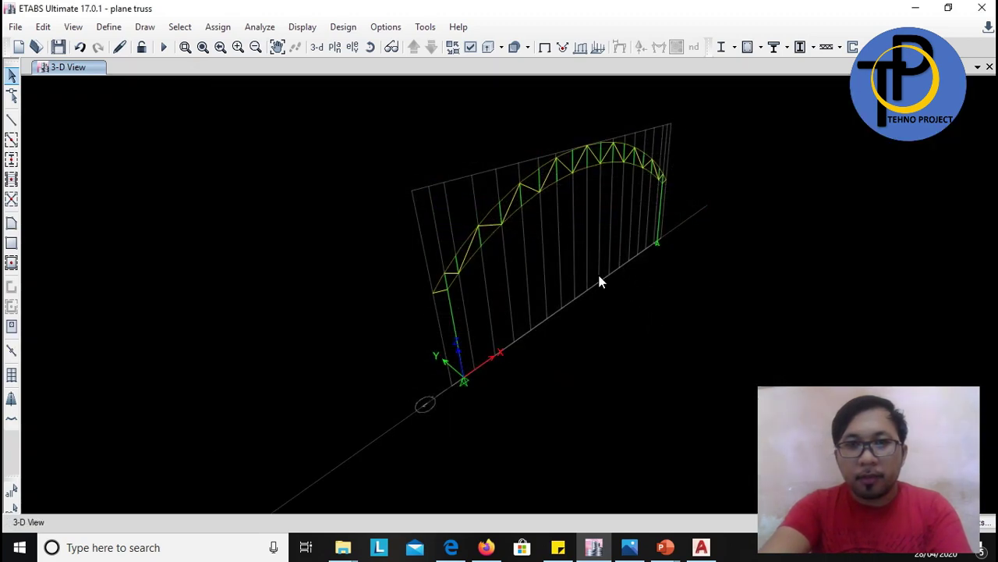
Show the elevation view along the last-listed grid line 1, which runs through the plane of the truss
shift+middle_drag(601, 280, 525, 272)
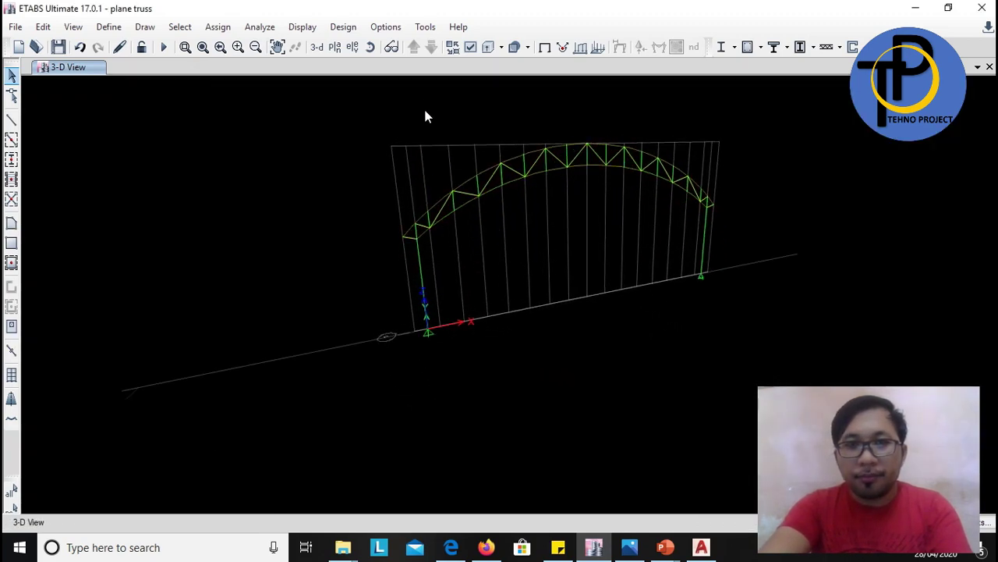
scroll(470, 121, up, 3)
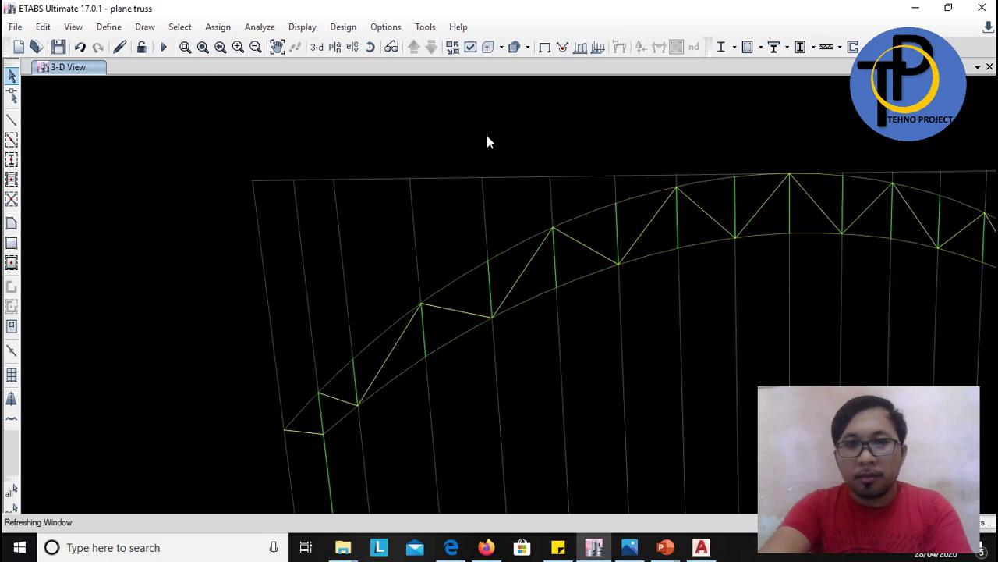
middle_drag(580, 172, 517, 114)
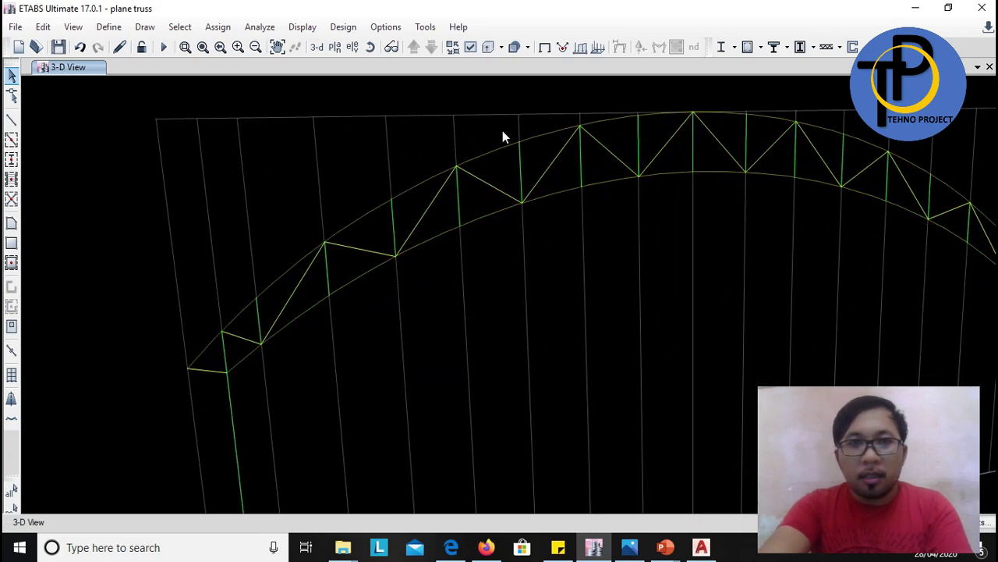
click(352, 47)
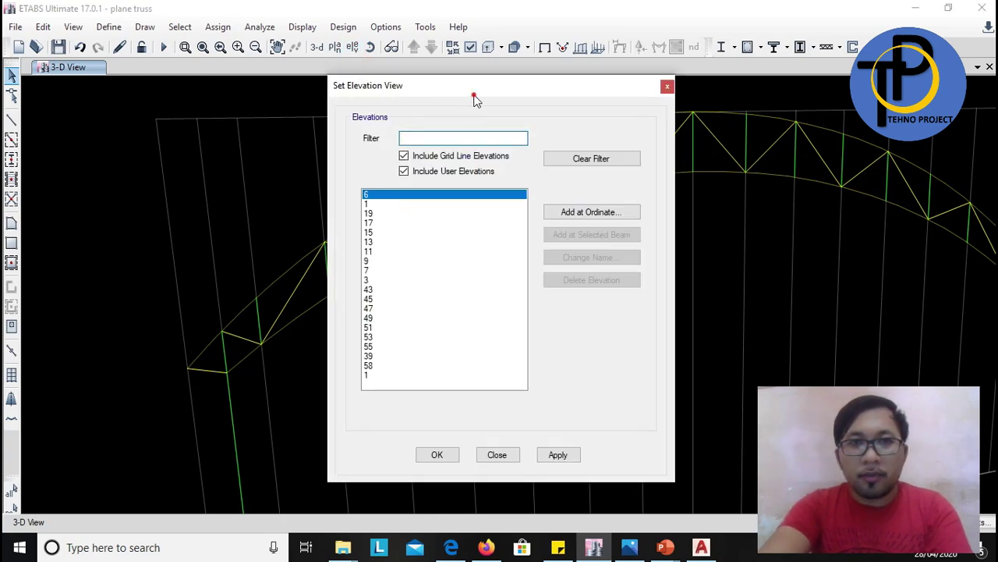
drag(475, 99, 488, 96)
click(400, 201)
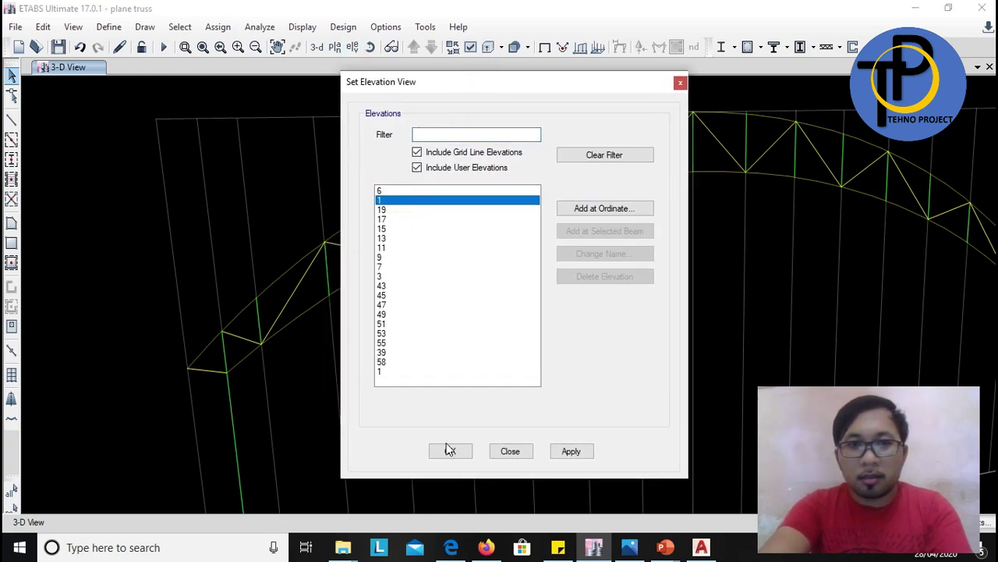
click(407, 372)
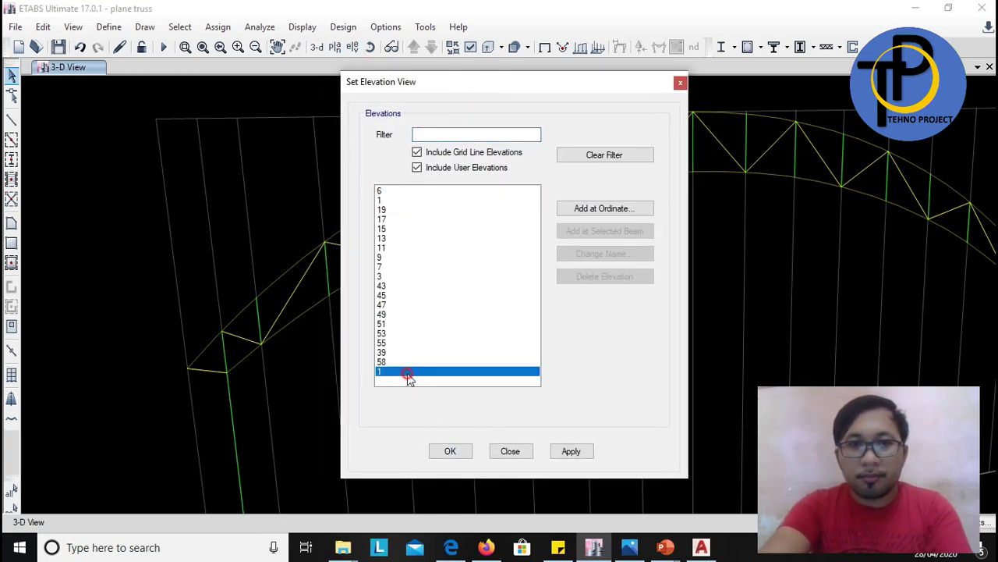
click(449, 452)
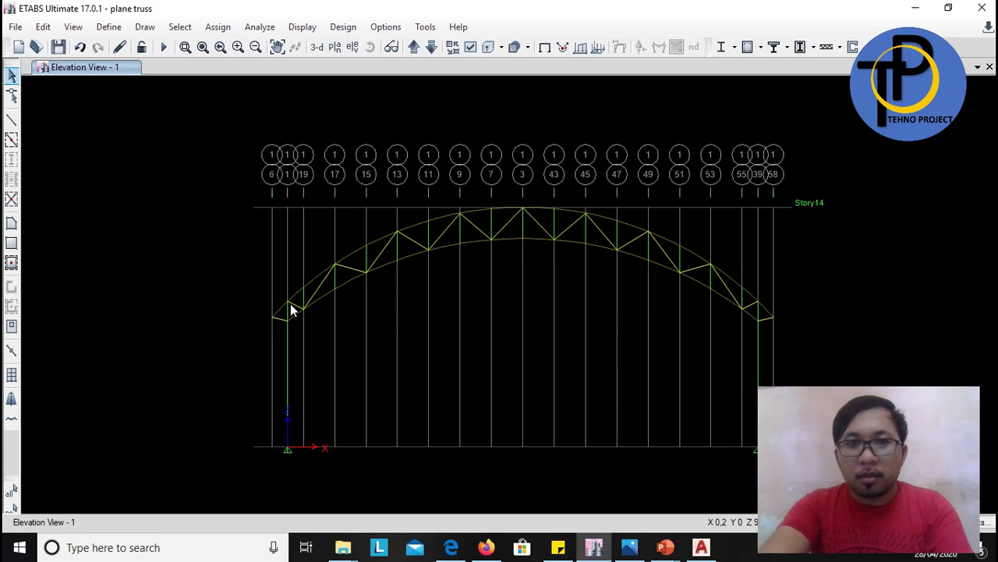
Select the curved upper and lower chord frames to check how the imported chords are modelled, and clear the selection
scroll(370, 248, up, 3)
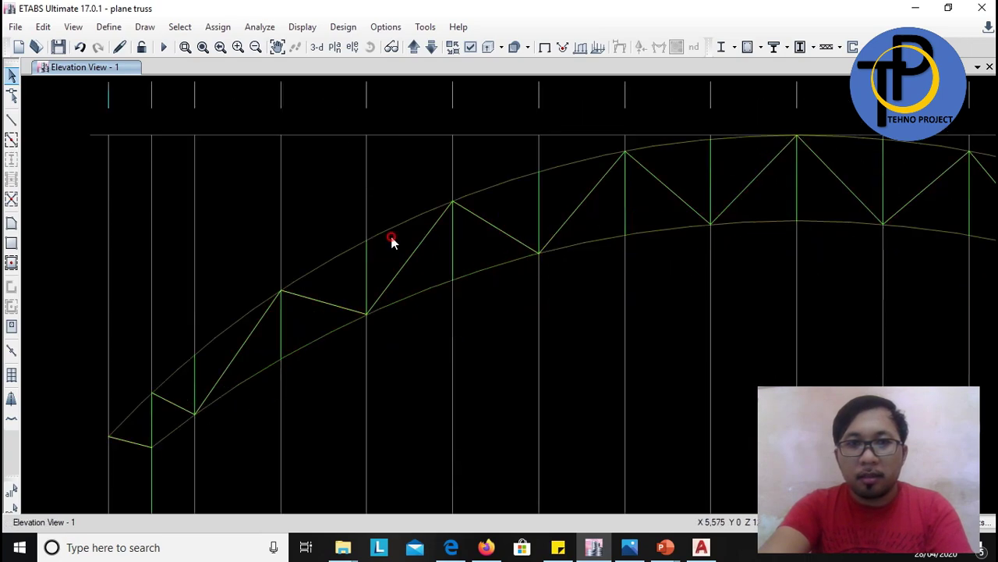
click(382, 228)
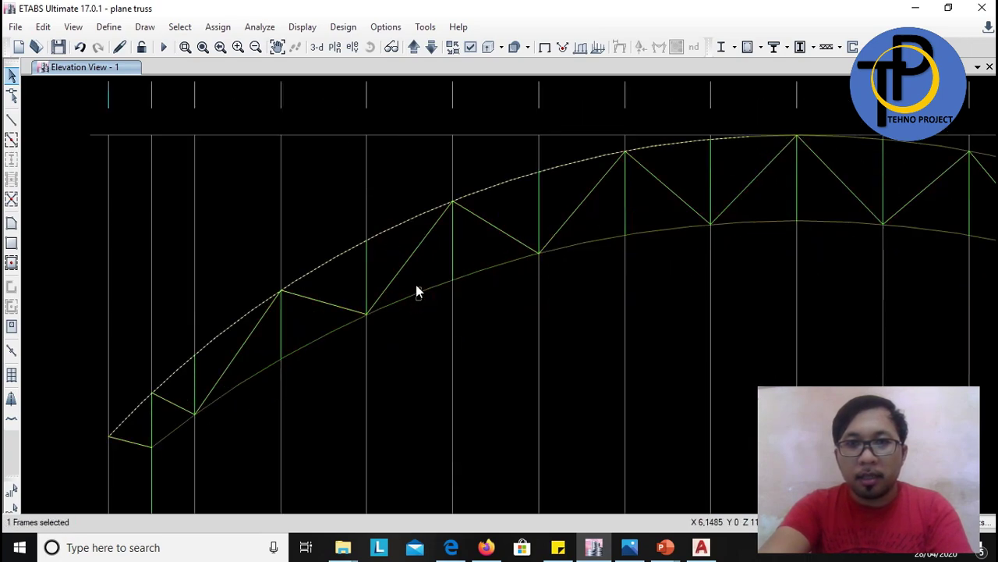
click(422, 288)
middle_drag(675, 303, 466, 227)
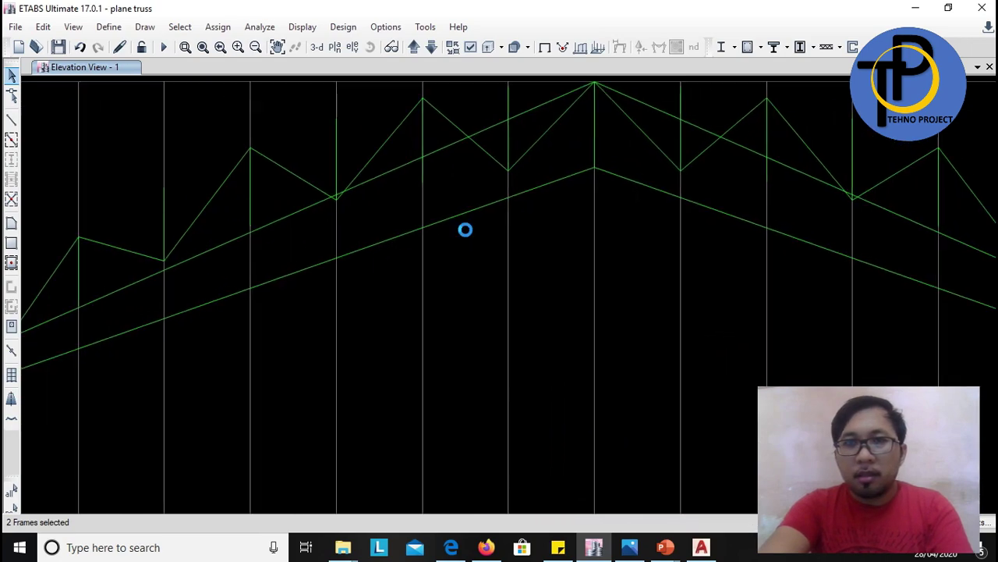
middle_drag(566, 197, 630, 132)
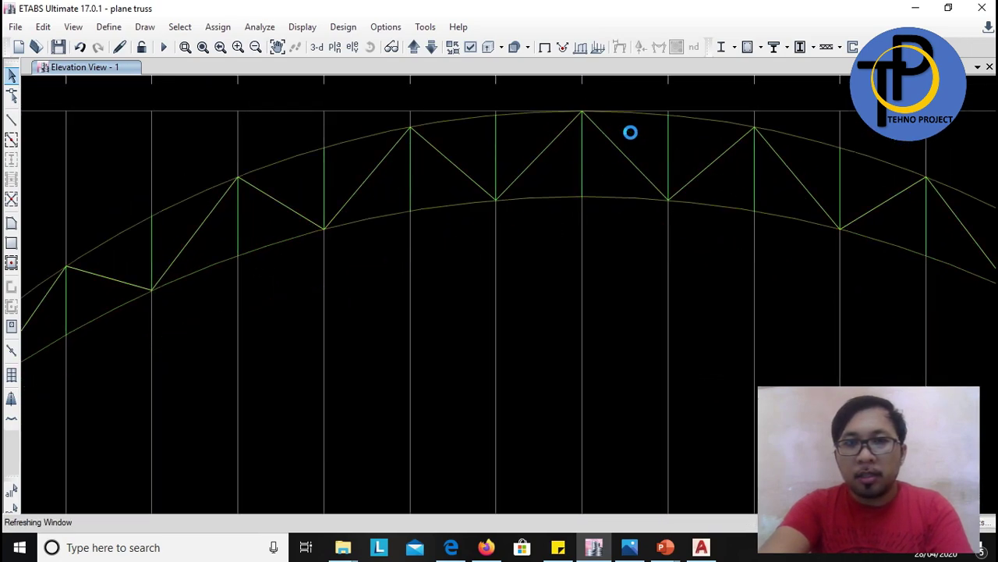
click(621, 160)
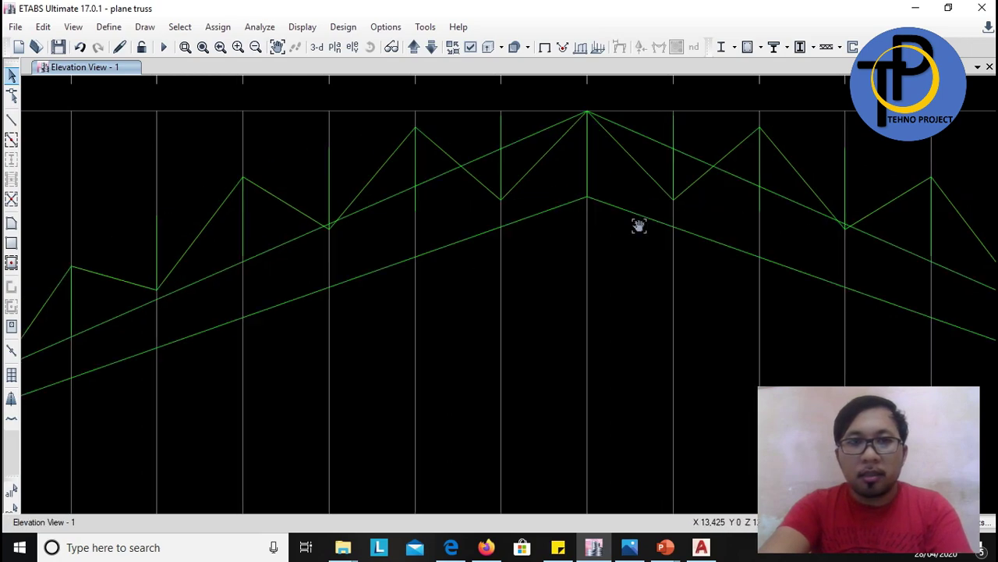
scroll(637, 225, down, 2)
scroll(457, 278, up, 2)
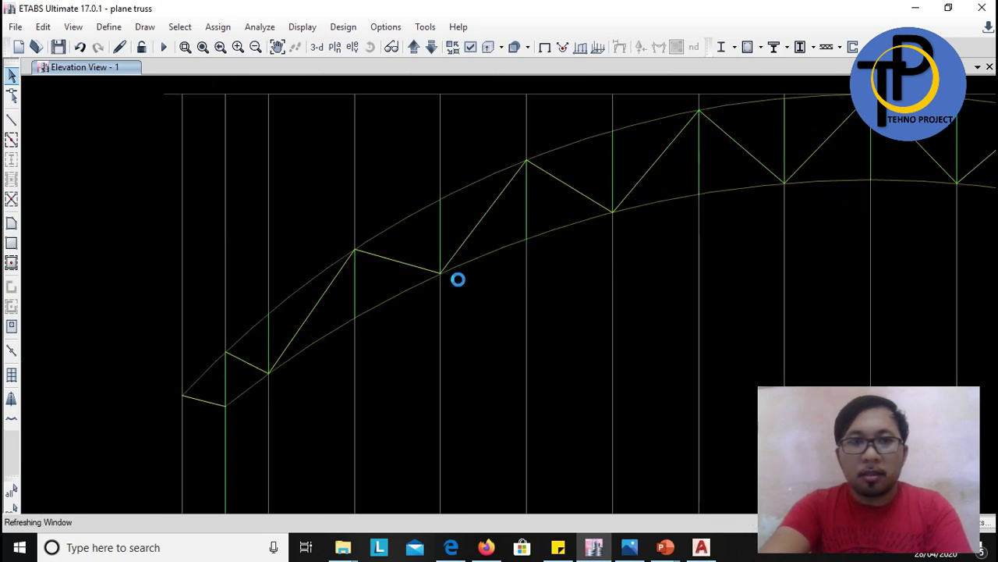
Draw straight SteelCol frame members from joint to joint along the upper chord, from its left tip at grid 6 to grid 13
click(11, 119)
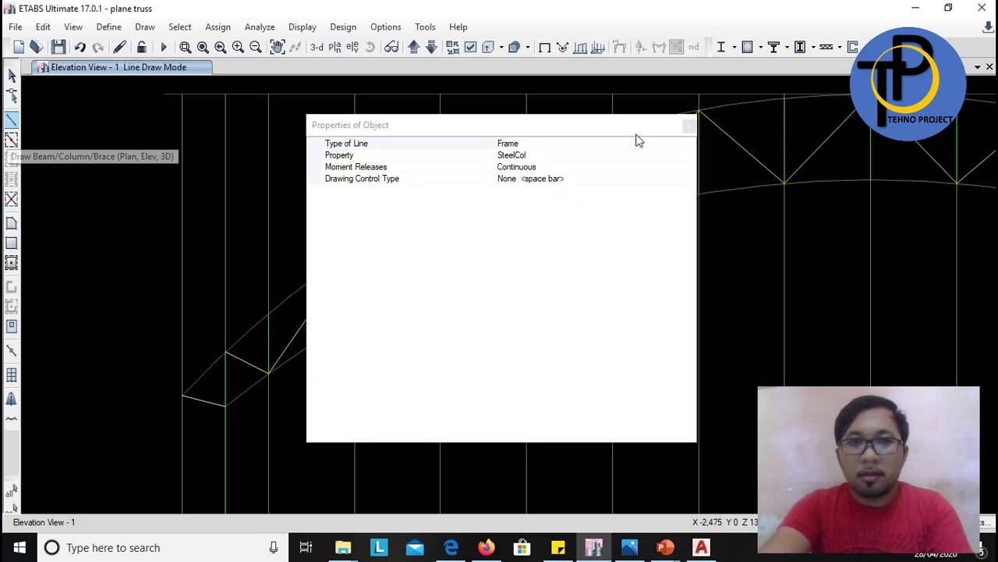
click(687, 126)
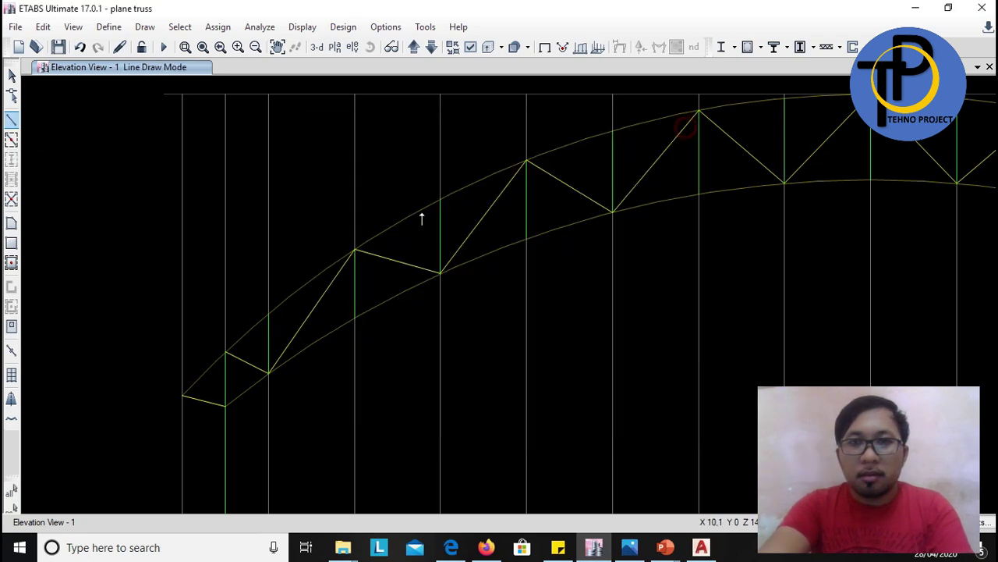
click(182, 396)
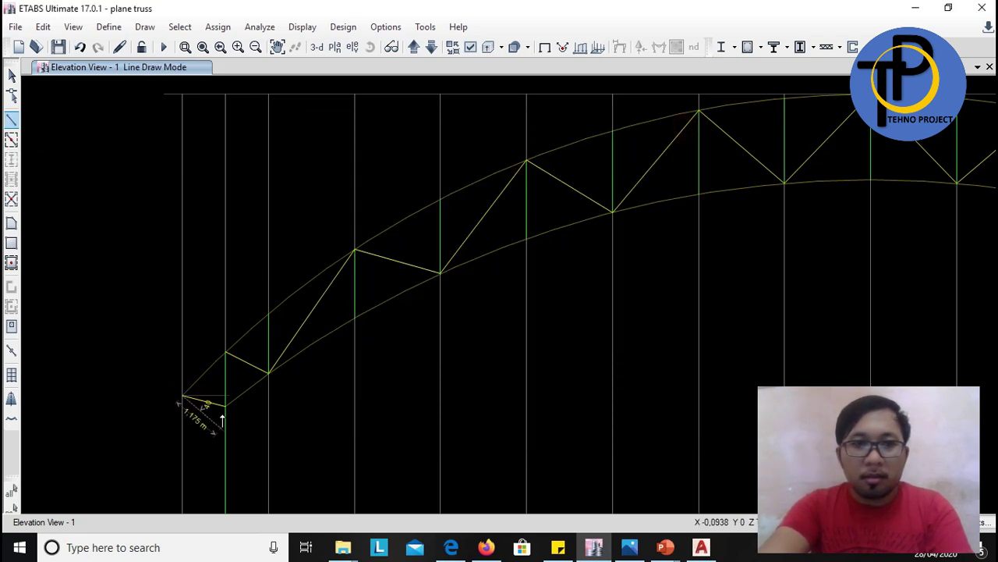
click(224, 353)
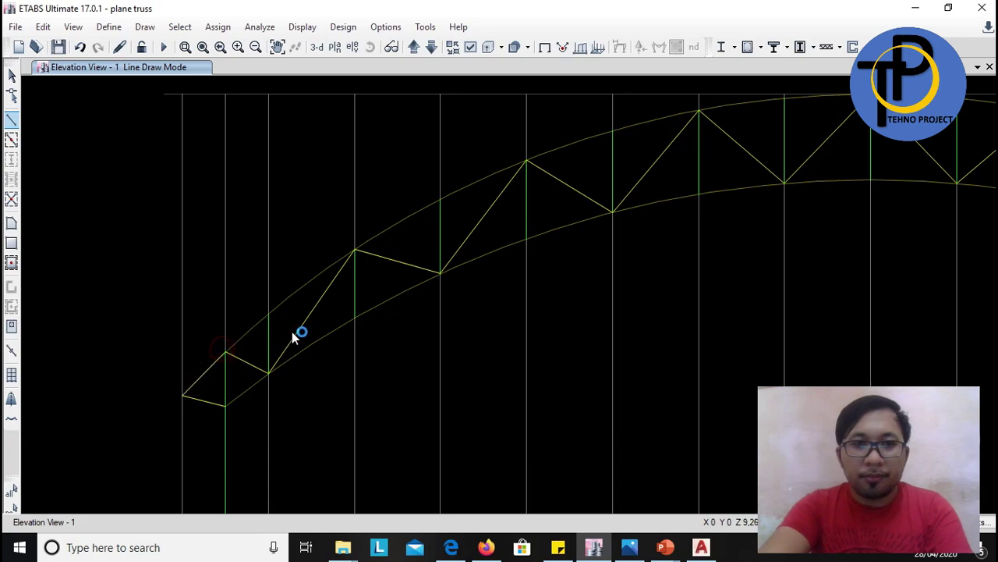
click(355, 249)
click(441, 199)
click(526, 159)
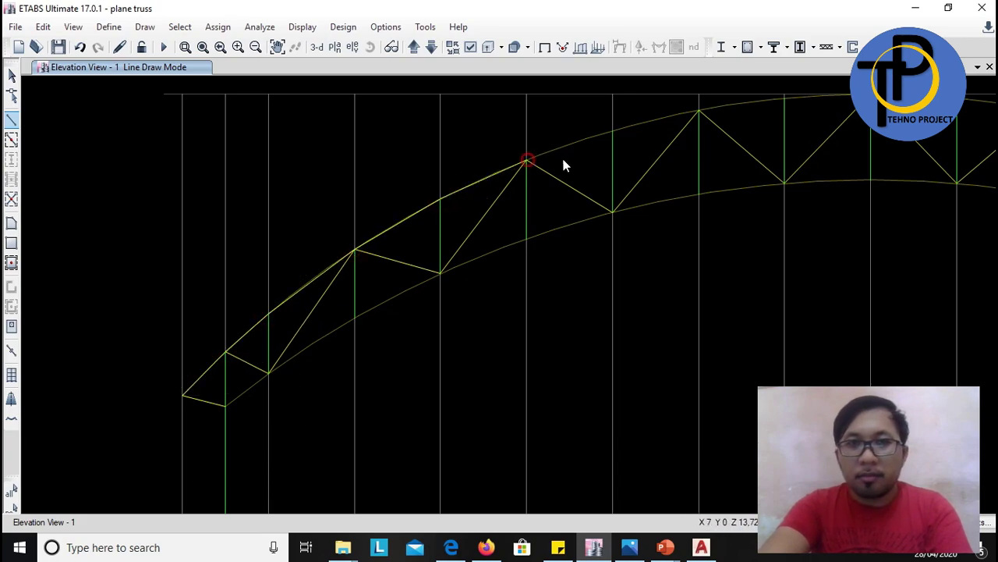
Continue the straight upper chord members through each joint from grid 13 to the arch crown at grid 3
click(613, 129)
middle_drag(703, 113, 497, 160)
click(495, 157)
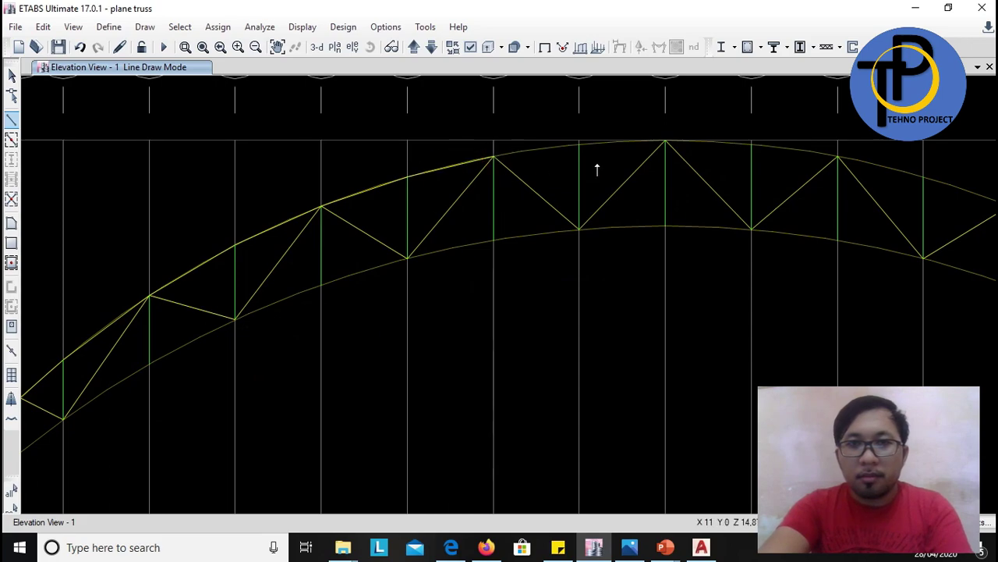
click(579, 144)
click(664, 142)
Extend the straight upper chord members joint by joint from the arch crown to the joint at grid 49
middle_drag(665, 142, 517, 179)
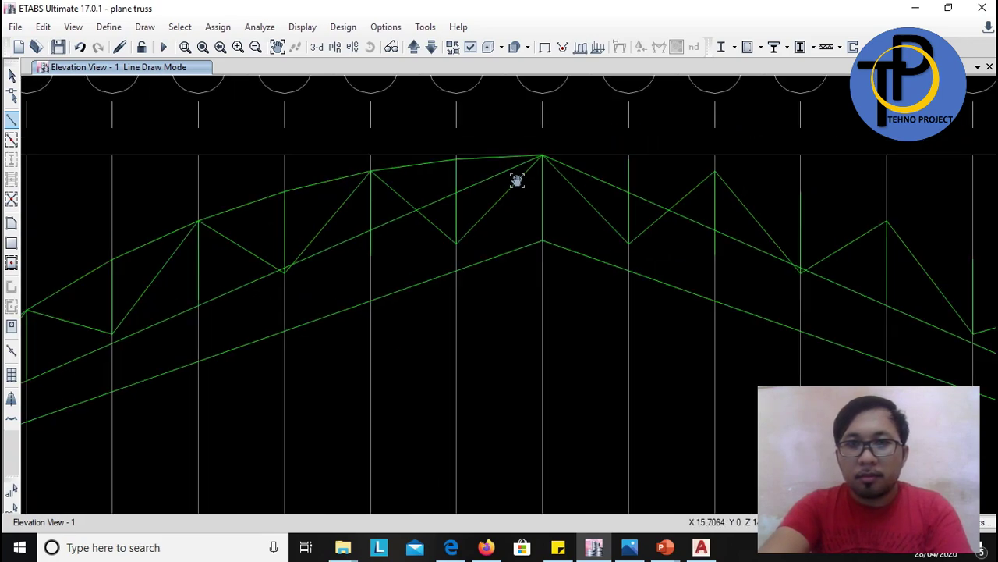
scroll(517, 161, up, 4)
click(519, 144)
click(744, 181)
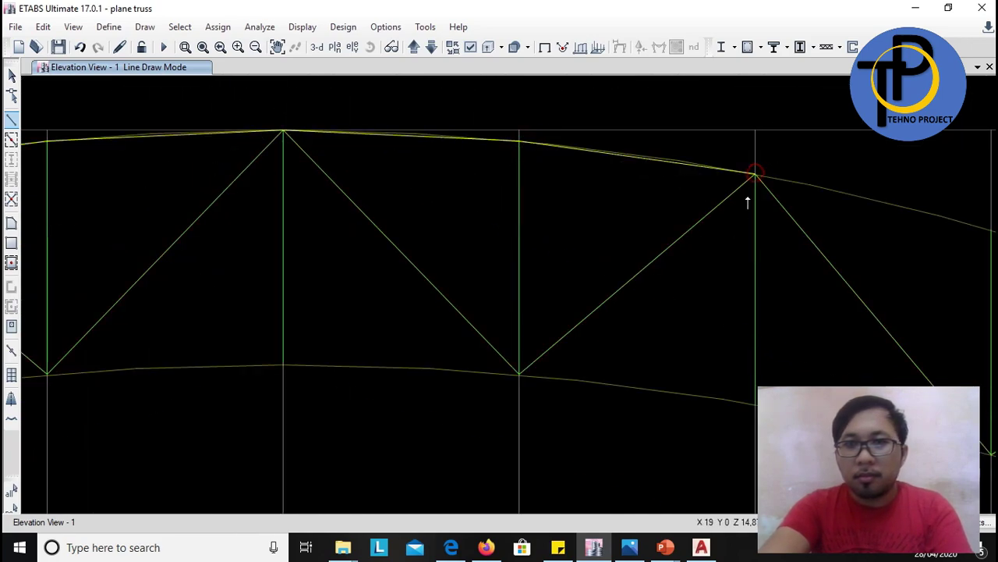
middle_drag(747, 196, 317, 98)
click(562, 138)
click(798, 216)
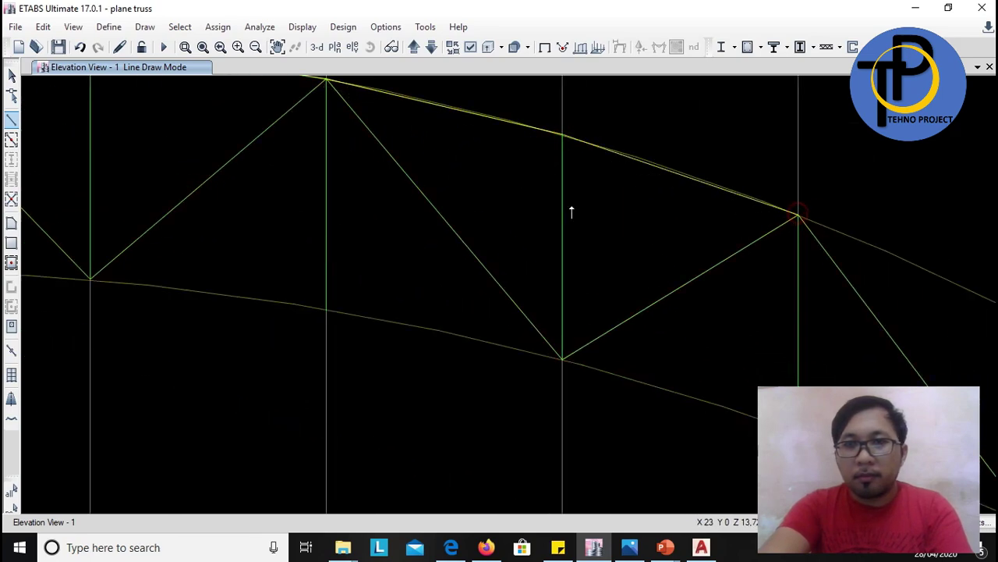
Complete the upper chord with straight members from grid 49 to its right tip at grid 58, and end line drawing
scroll(572, 211, down, 3)
scroll(704, 238, up, 3)
click(697, 238)
scroll(686, 250, down, 3)
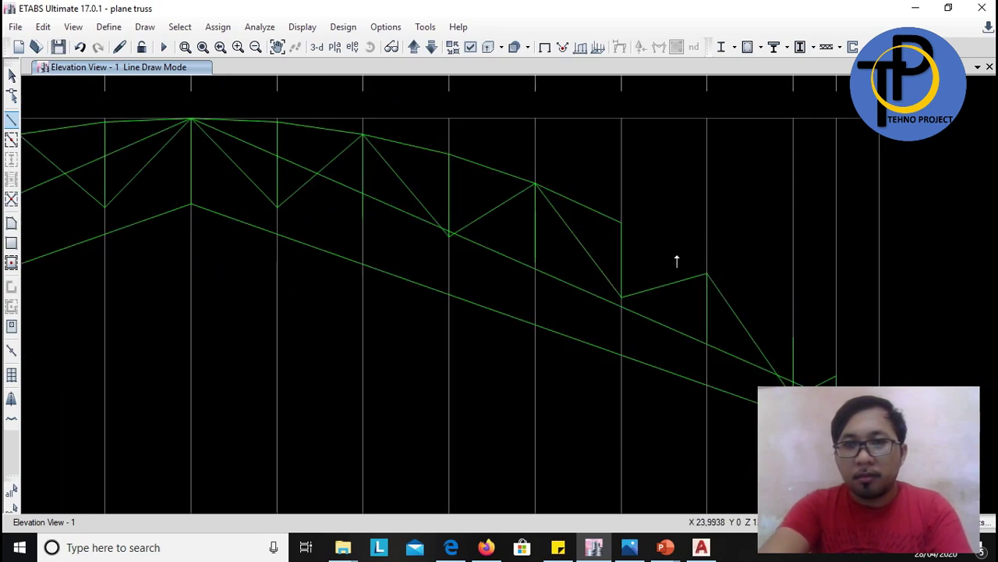
scroll(738, 308, up, 3)
scroll(712, 340, down, 1)
scroll(712, 341, up, 1)
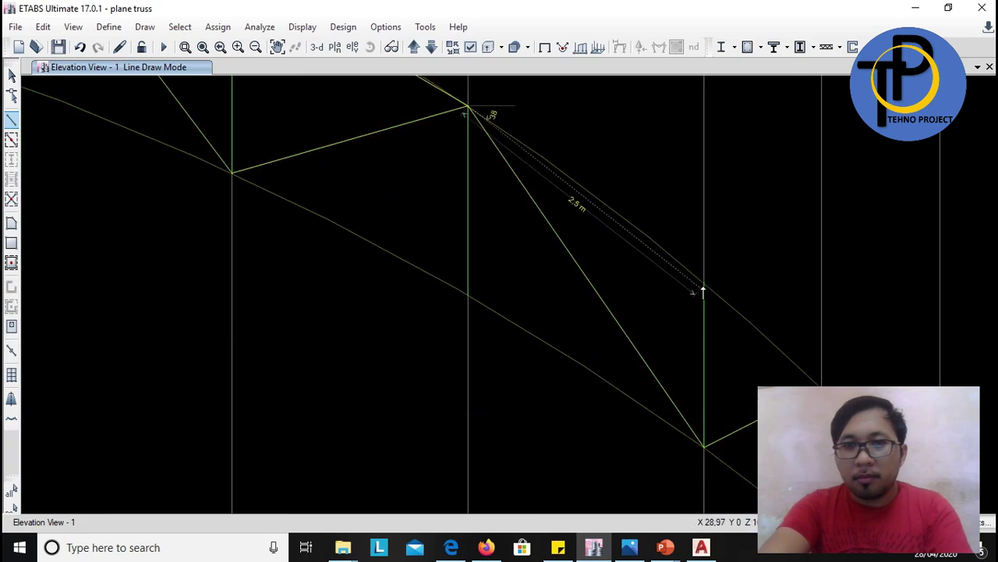
scroll(641, 254, down, 3)
scroll(716, 325, up, 3)
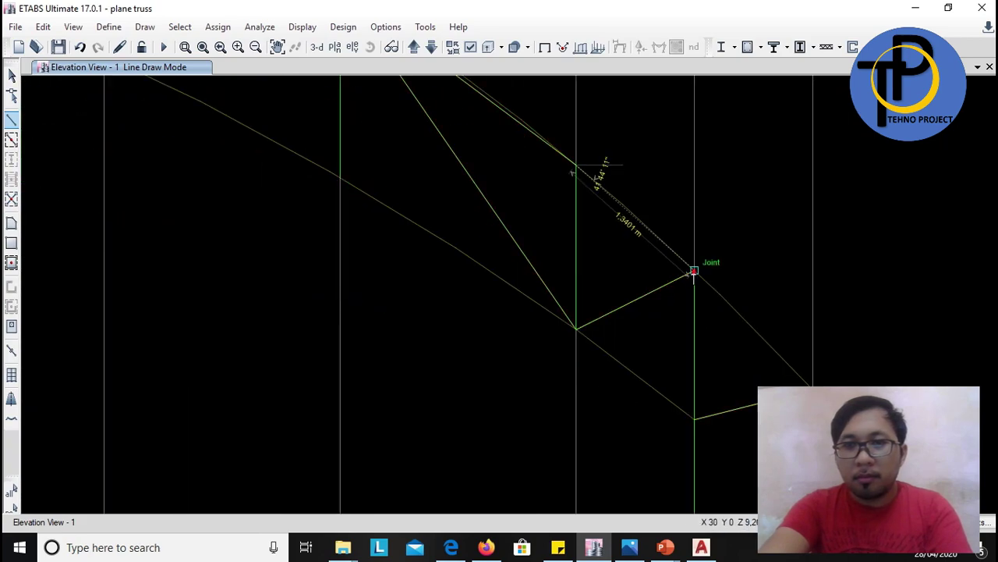
click(694, 271)
key(Escape)
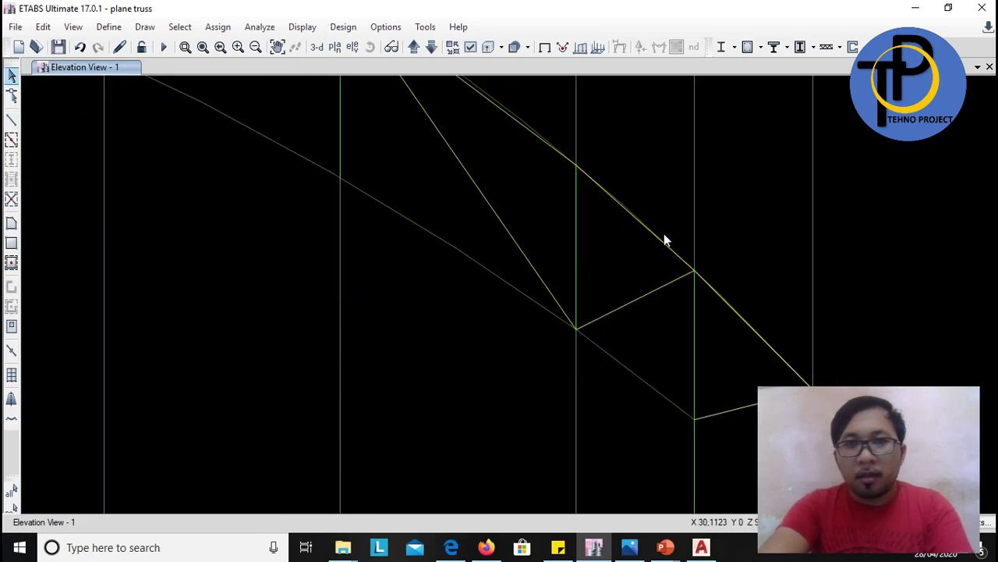
Delete the imported curved upper chord frame lying behind the new straight members
middle_drag(617, 179, 779, 296)
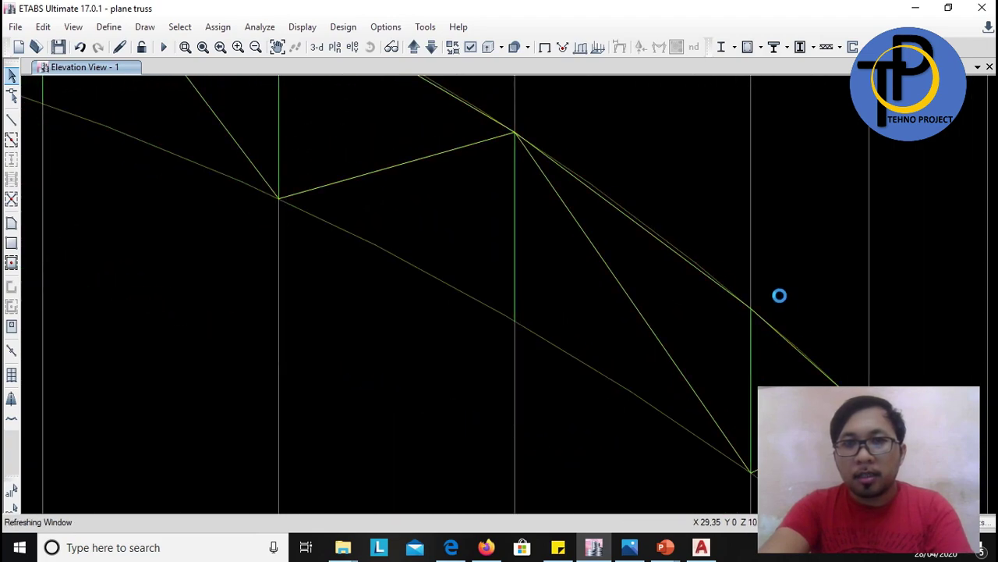
scroll(612, 201, up, 3)
click(606, 219)
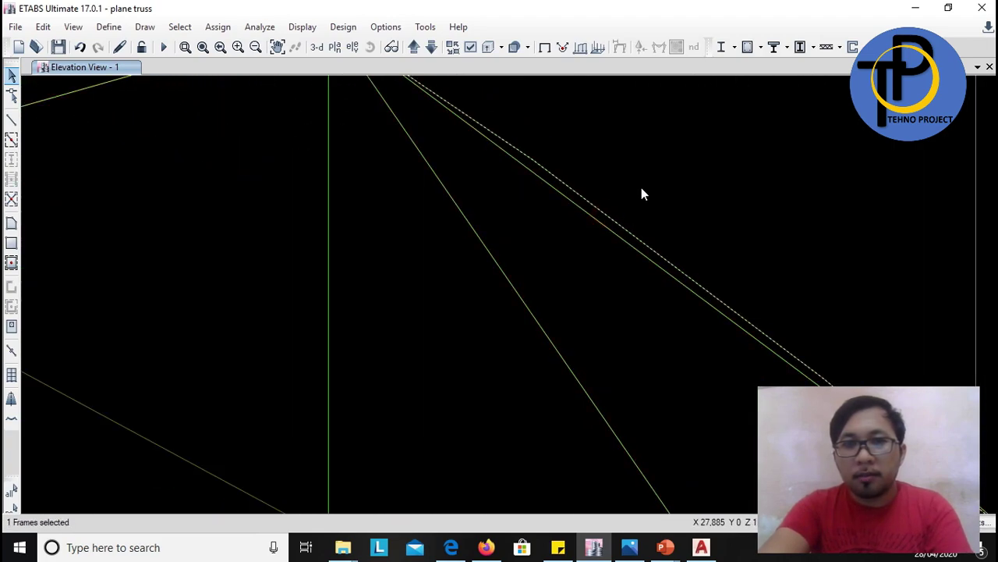
key(Delete)
scroll(679, 195, down, 3)
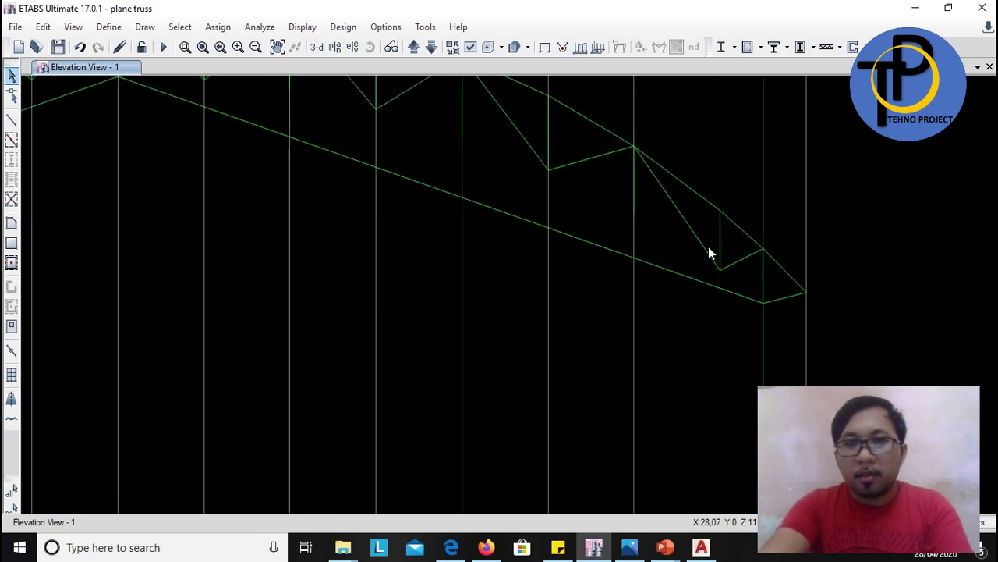
Draw straight frame members along the lower chord through each joint from the left column top to grid 11
scroll(772, 308, up, 3)
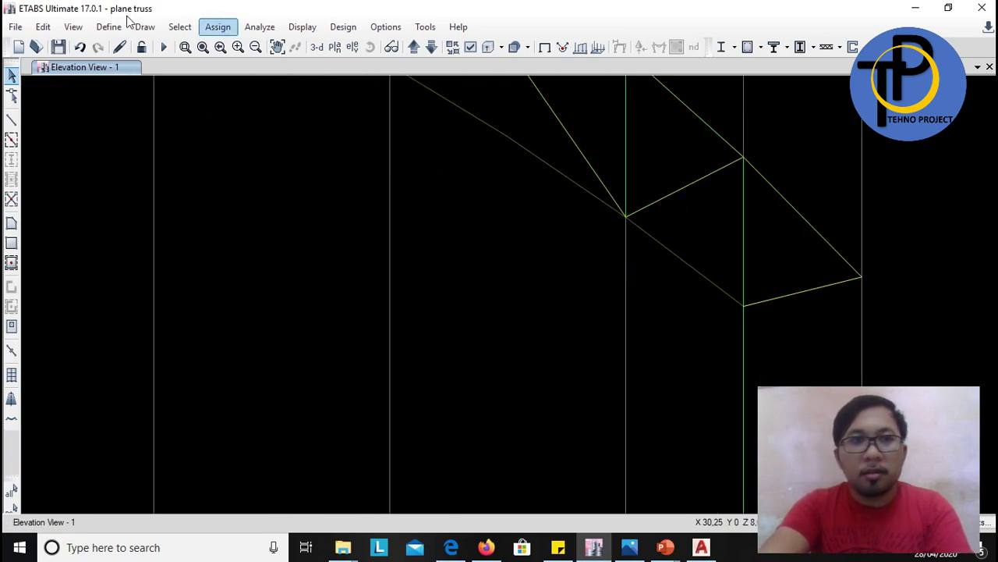
click(12, 118)
scroll(688, 179, down, 3)
scroll(666, 188, up, 4)
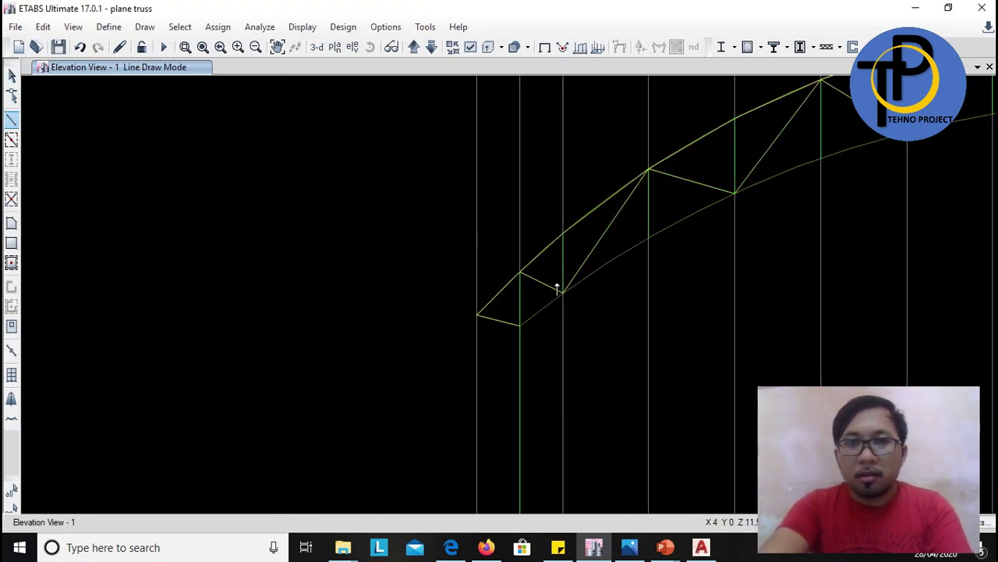
scroll(515, 335, up, 3)
click(520, 324)
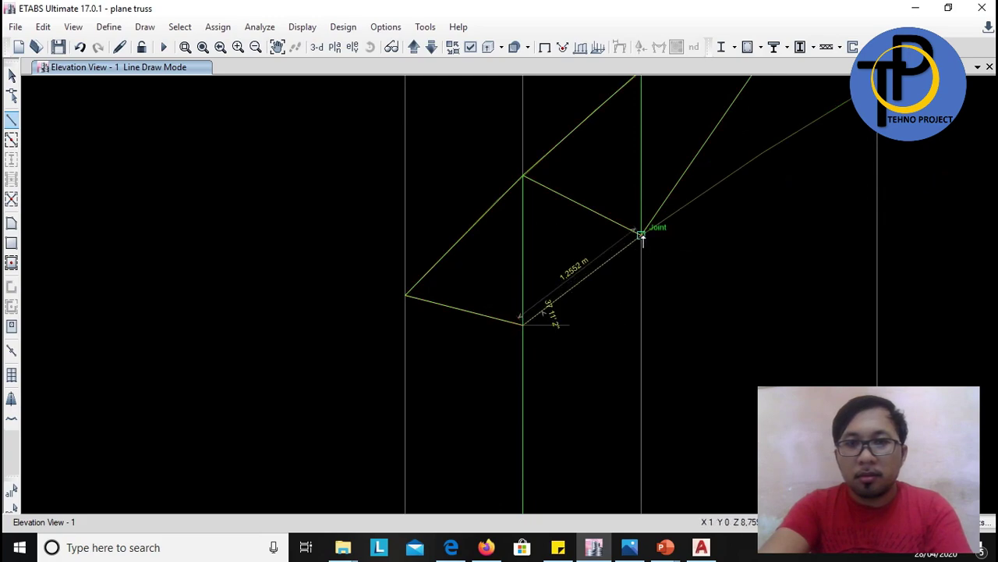
click(563, 291)
scroll(651, 269, down, 3)
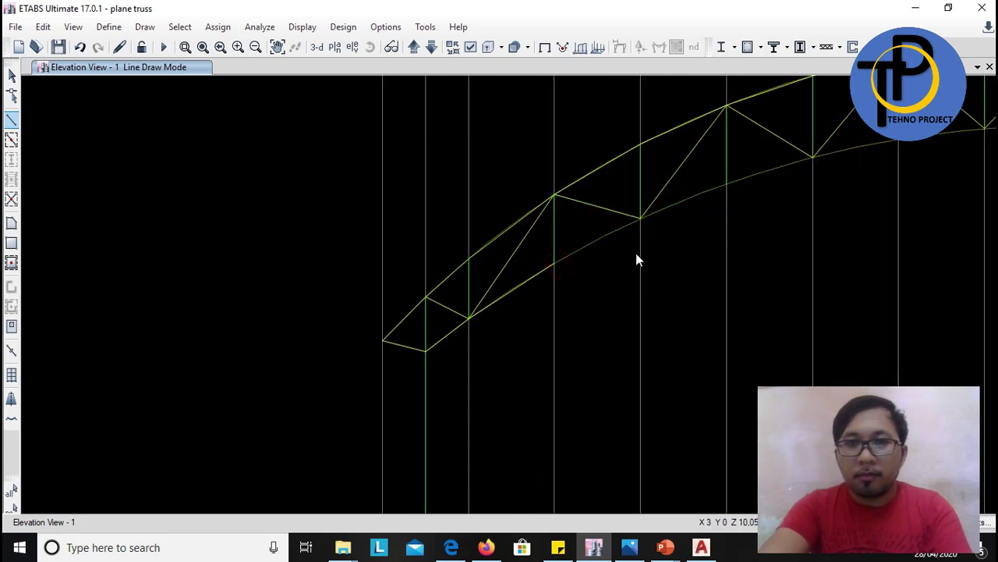
click(727, 185)
click(813, 156)
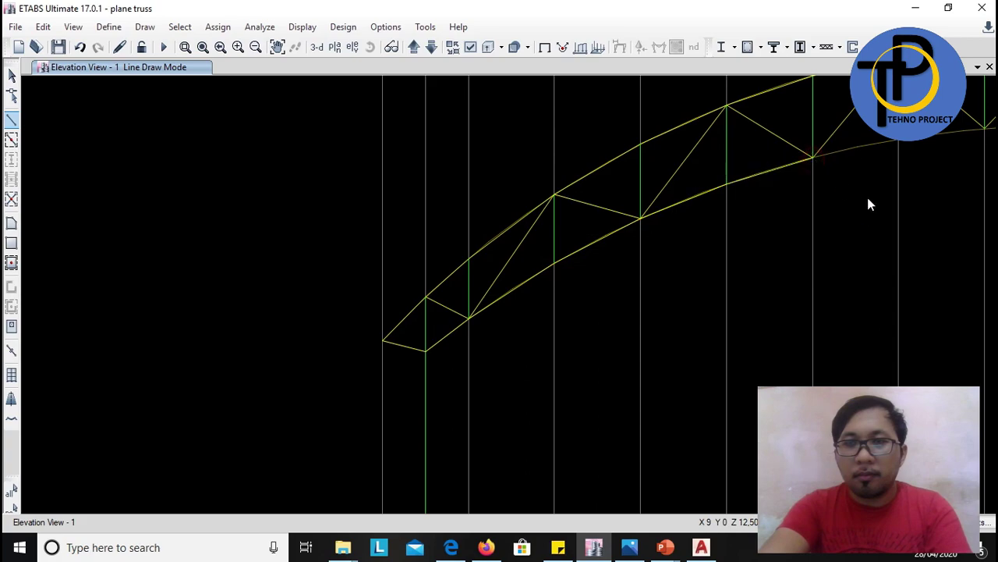
Continue the straight lower chord members joint by joint from grid 11 to mid-span at grid 3
middle_drag(873, 180, 536, 192)
click(562, 152)
click(647, 141)
click(733, 138)
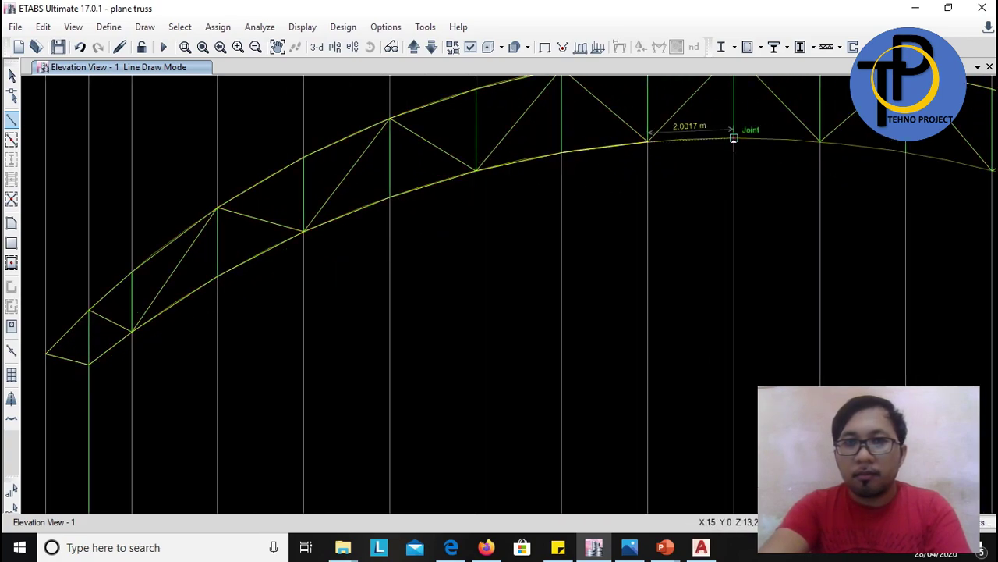
Complete the lower chord with straight members from mid-span to the right column top, and end line drawing
middle_drag(825, 160, 473, 202)
click(467, 183)
click(553, 195)
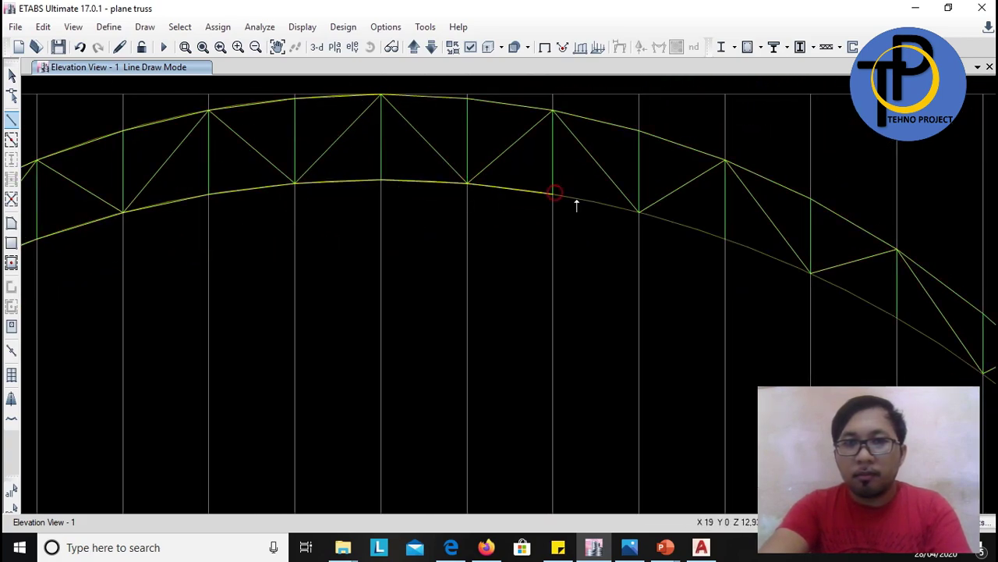
click(639, 209)
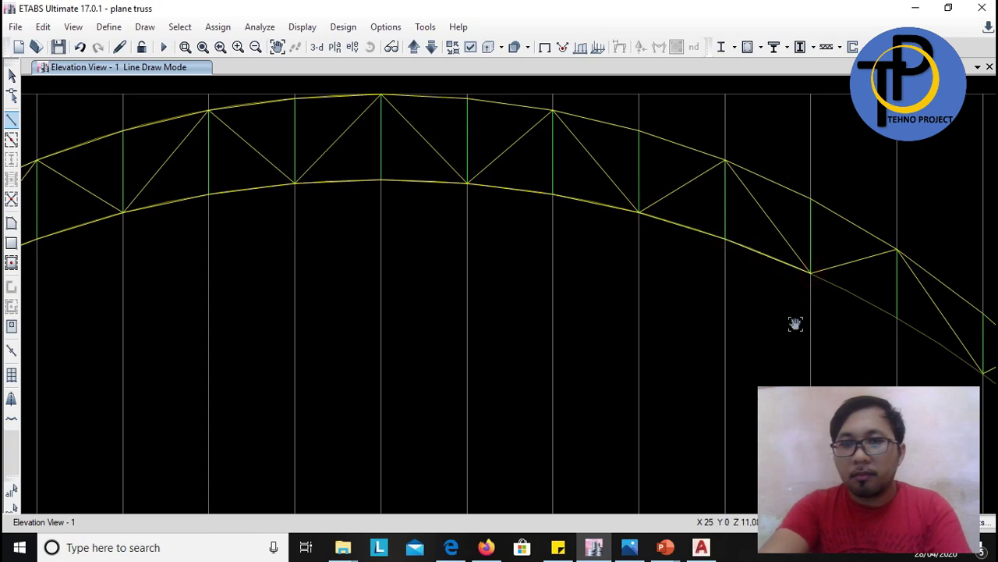
middle_drag(685, 252, 520, 254)
click(560, 256)
click(645, 312)
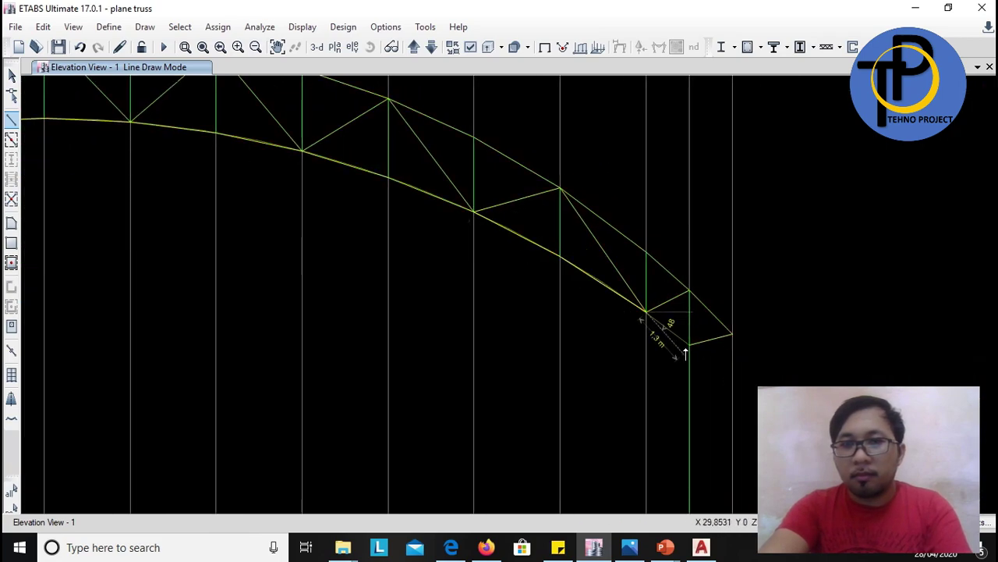
click(689, 343)
key(Escape)
Delete the imported curved lower chord frame, and show the whole truss elevation
scroll(533, 248, up, 5)
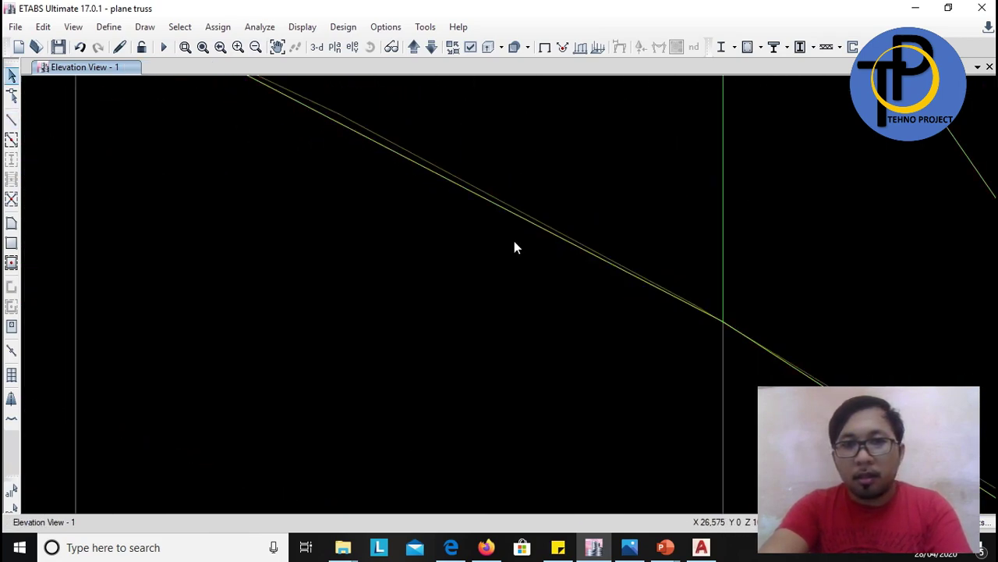
middle_drag(538, 278, 634, 345)
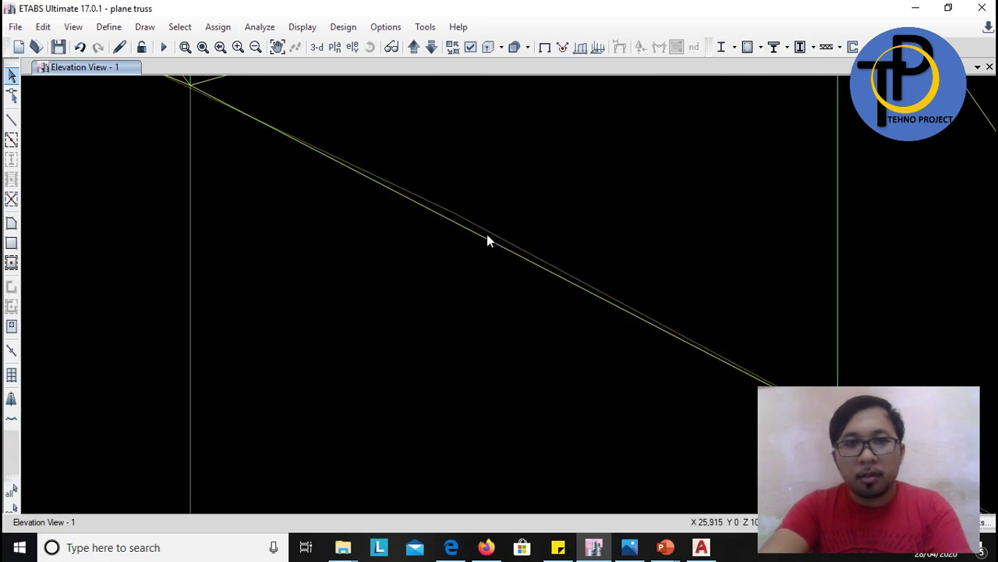
click(489, 233)
key(Delete)
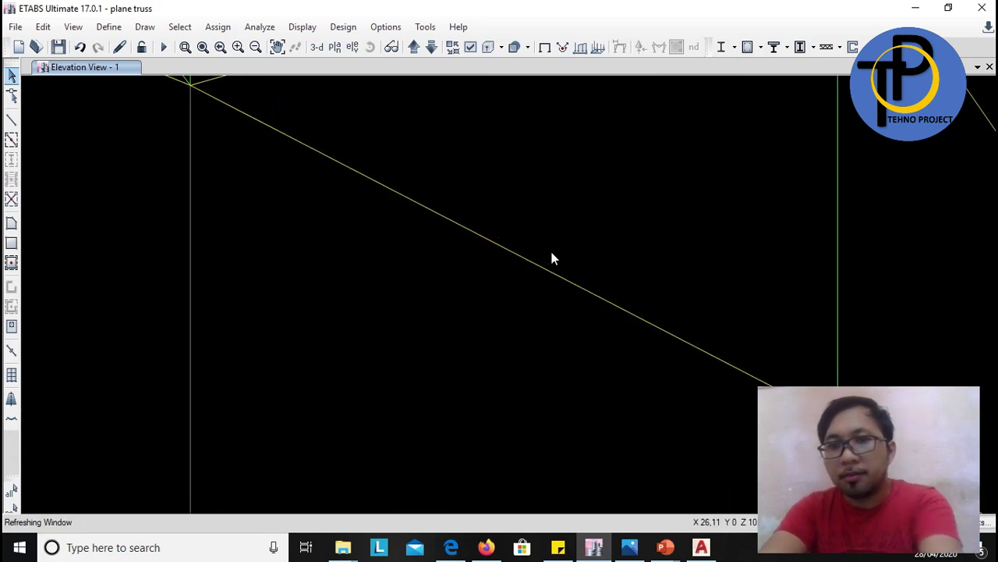
scroll(665, 285, down, 5)
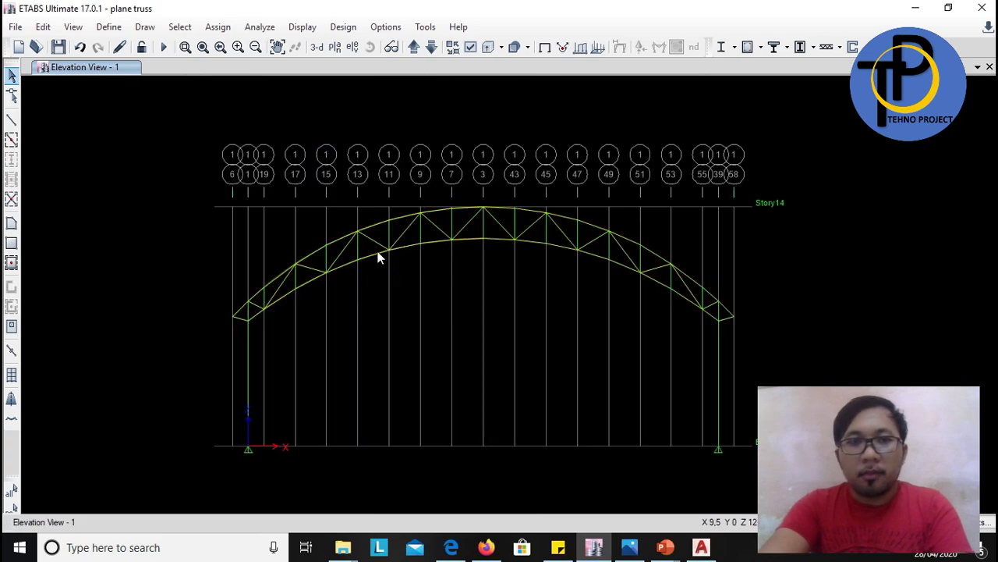
Delete the leftover imported curved frames overlapping the straight lower and upper chord members
scroll(380, 251, up, 4)
scroll(554, 222, up, 5)
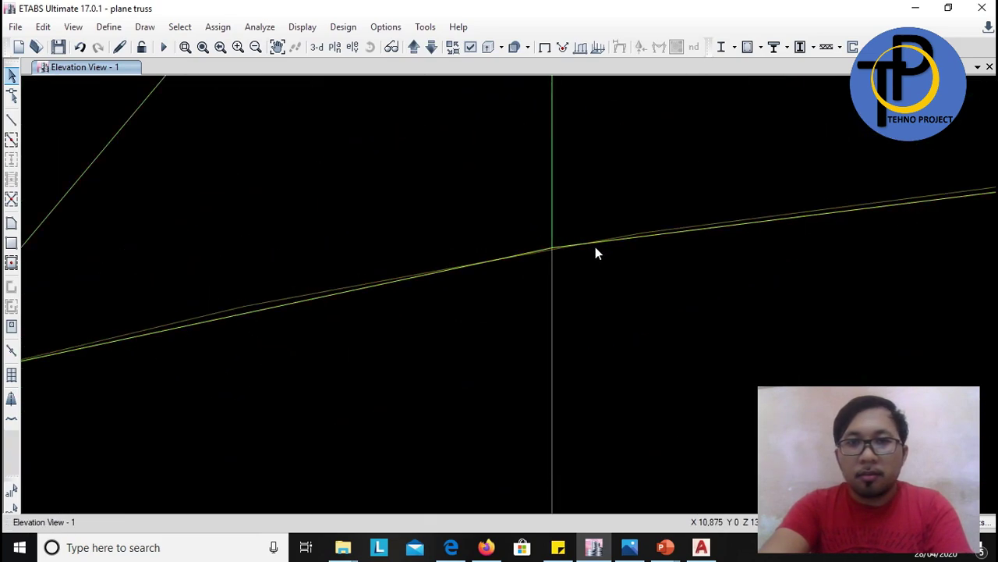
click(664, 237)
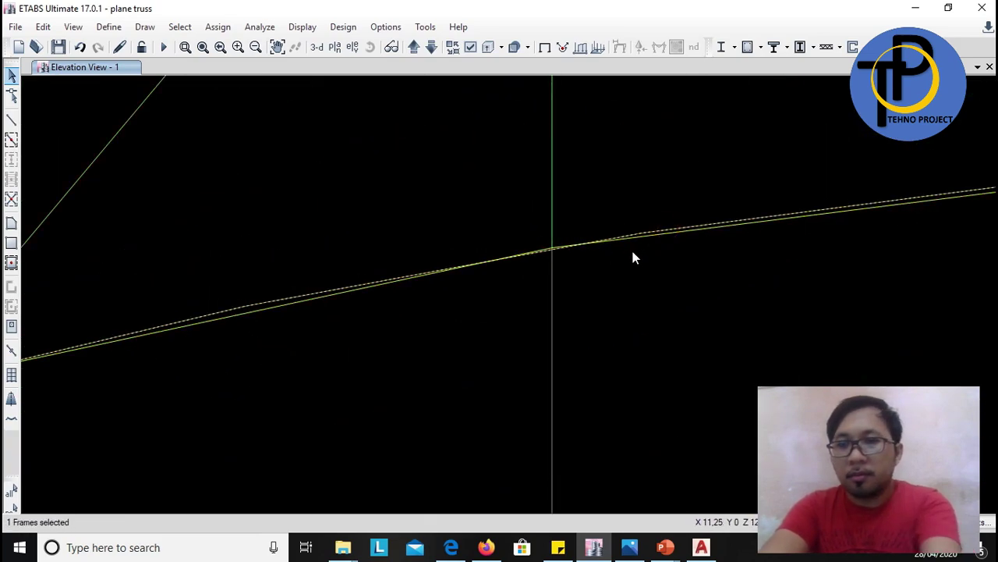
key(Delete)
scroll(563, 312, down, 2)
scroll(409, 105, up, 3)
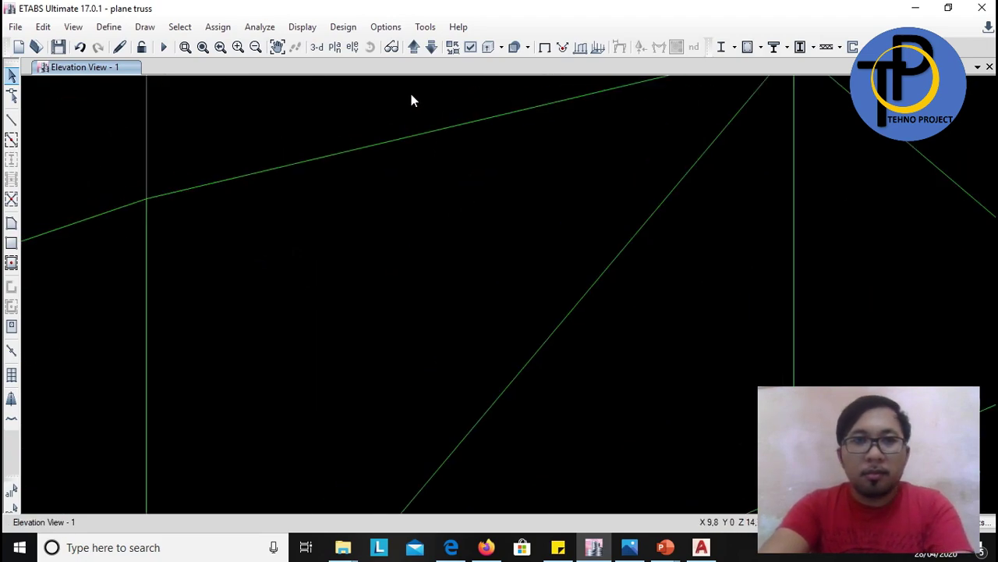
click(442, 122)
key(Delete)
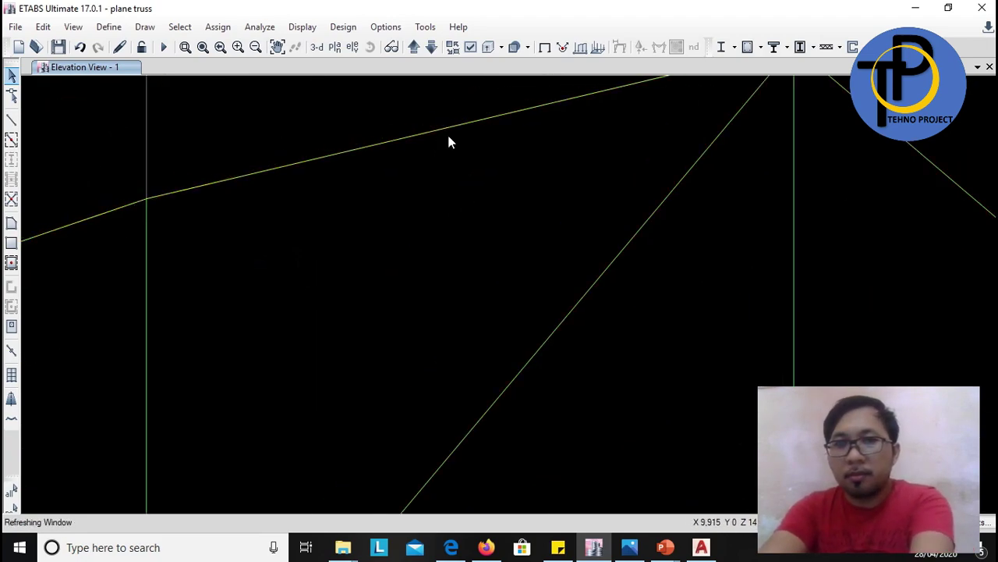
scroll(491, 234, down, 2)
scroll(497, 248, down, 4)
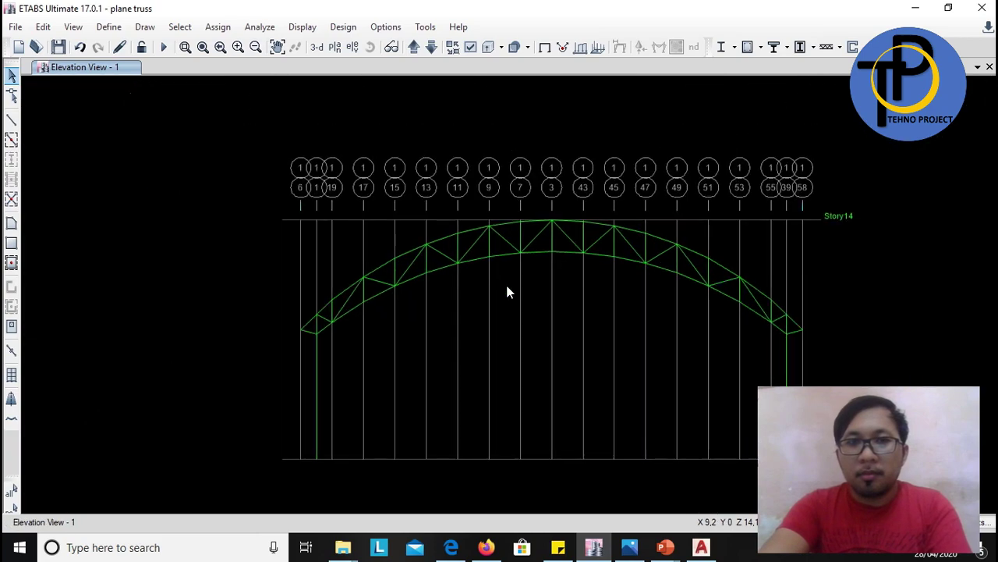
middle_drag(510, 303, 478, 251)
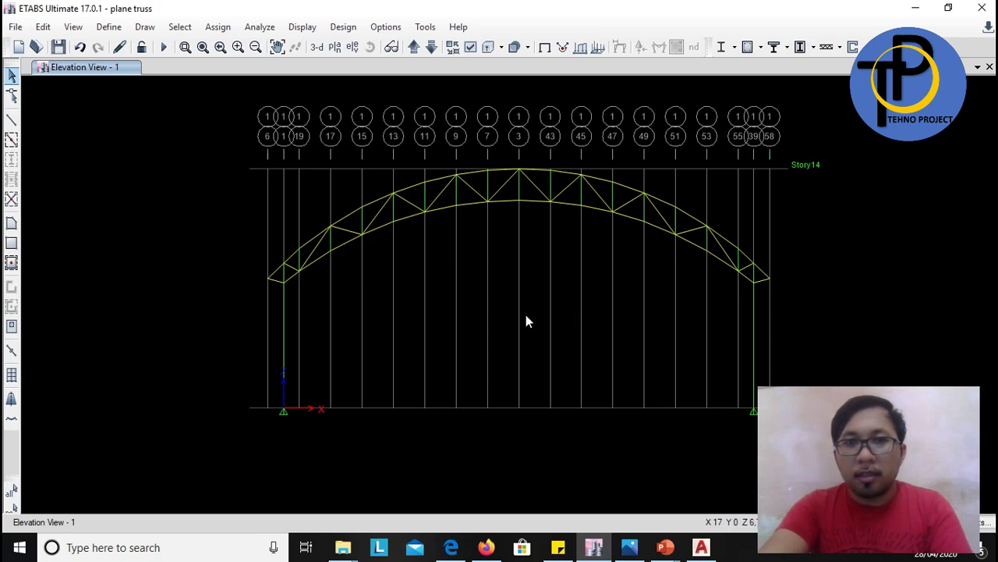
Show the truss in the 3D view and open grid system G1 for editing
click(317, 46)
mouse_move(740, 329)
shift+middle_down()
mouse_move(776, 330)
mouse_move(722, 339)
mouse_move(736, 330)
shift+middle_up()
scroll(806, 321, down, 2)
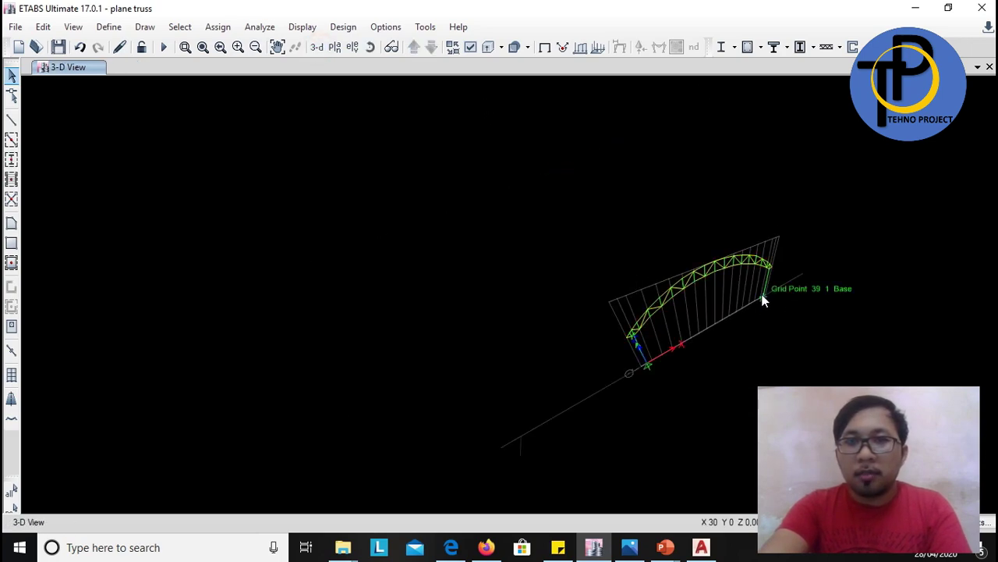
scroll(768, 295, up, 3)
scroll(495, 435, up, 3)
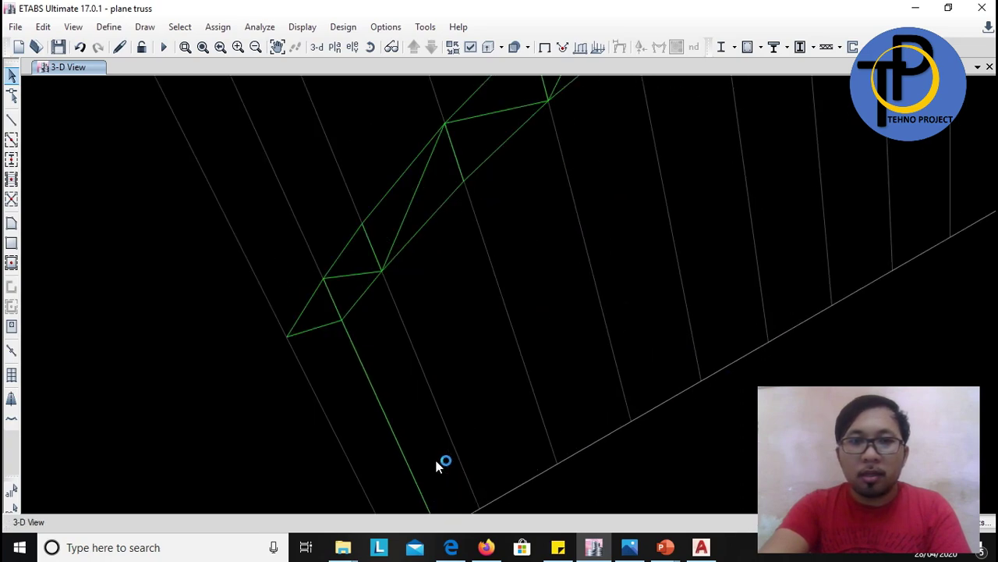
scroll(666, 390, down, 3)
scroll(636, 268, down, 3)
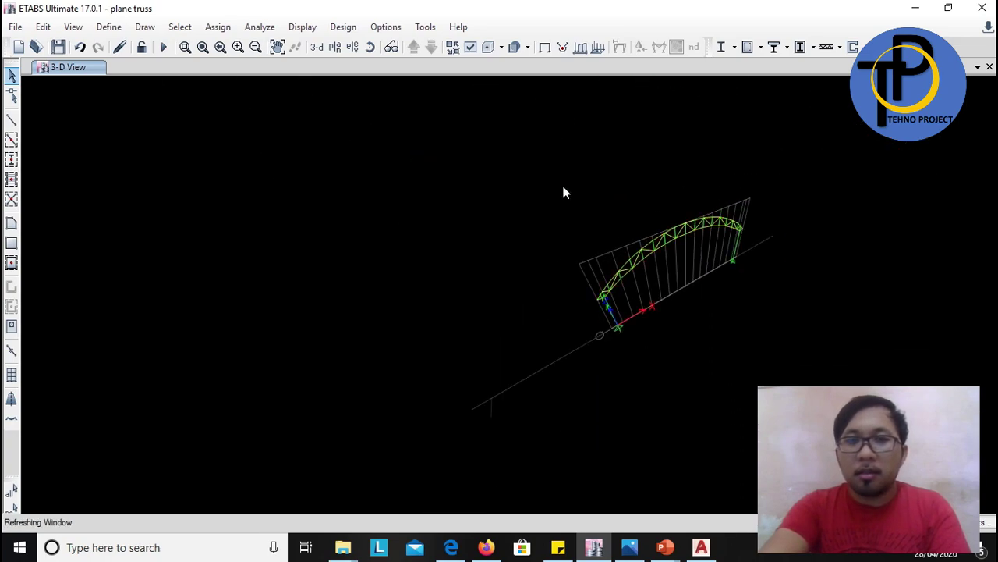
right_click(573, 152)
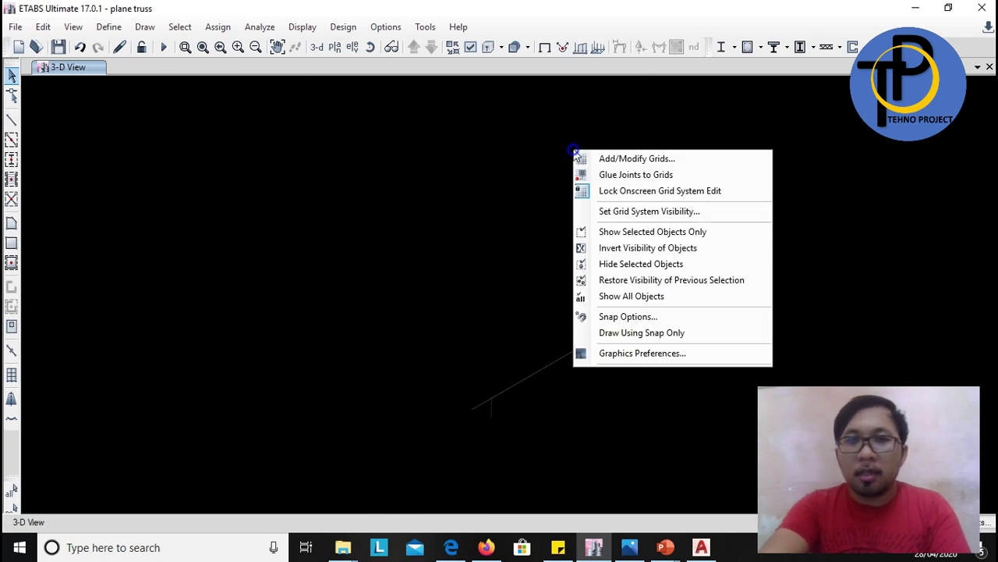
click(677, 159)
drag(521, 64, 638, 67)
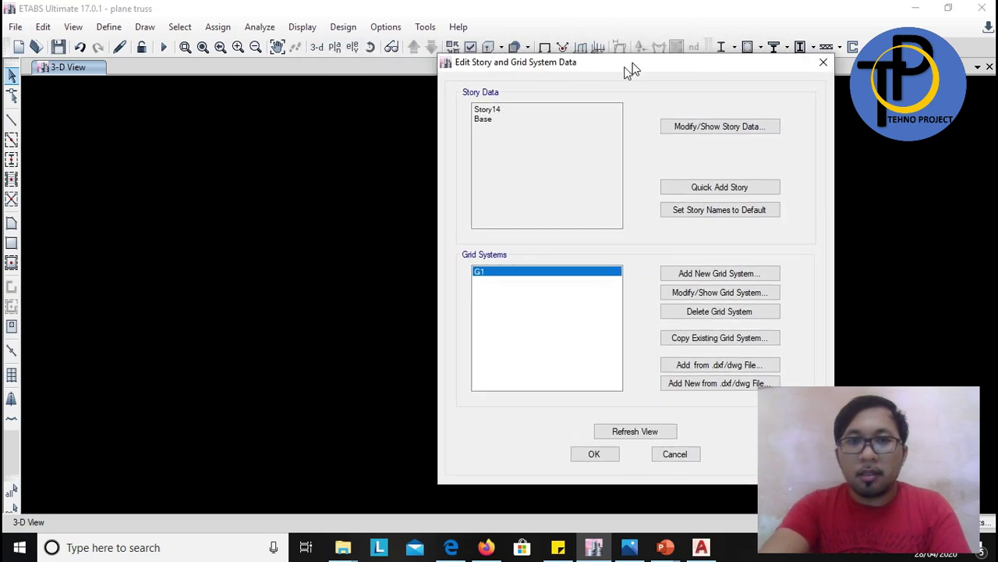
click(752, 295)
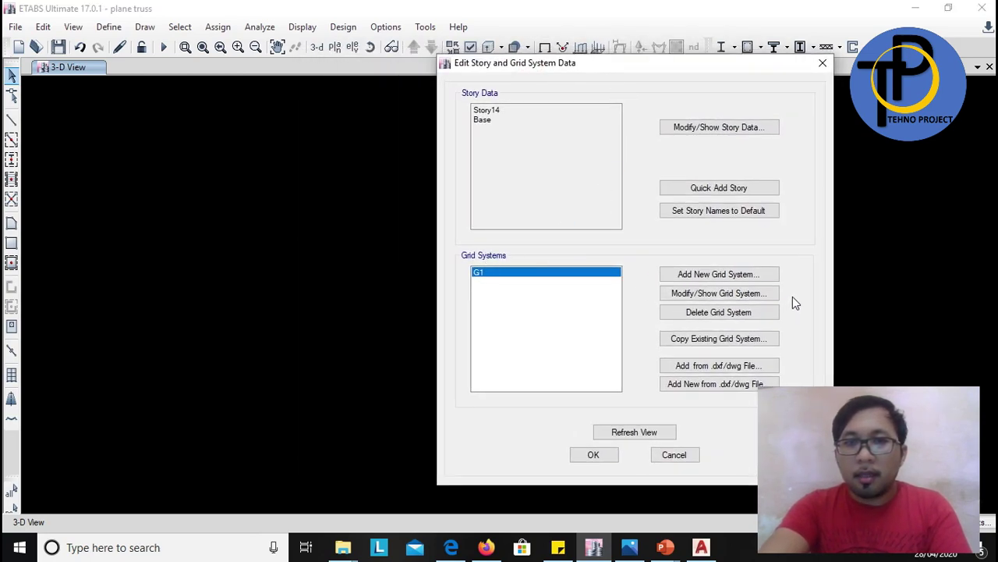
click(726, 294)
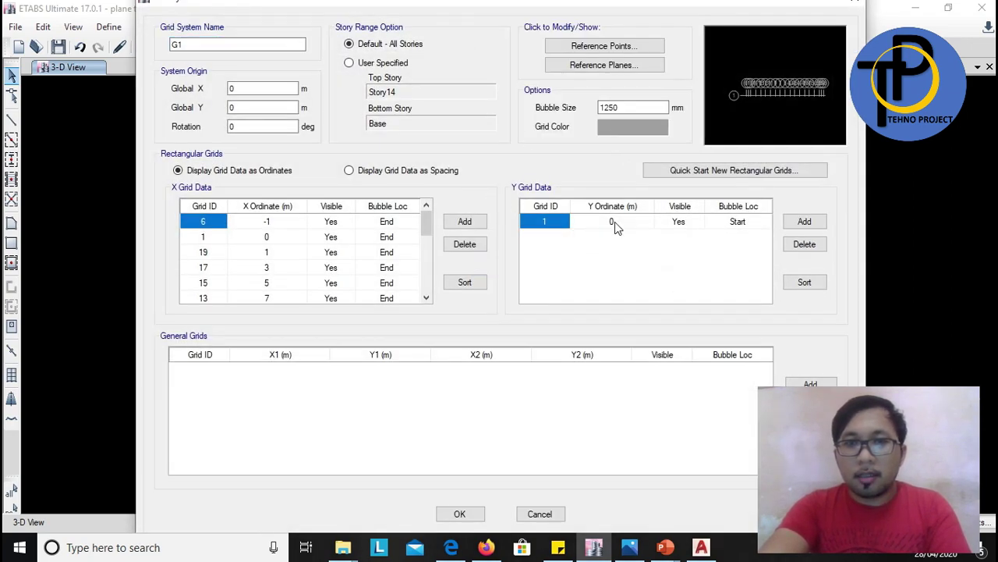
Add Y grid line 2 at an ordinate of 10 m
click(614, 222)
click(562, 222)
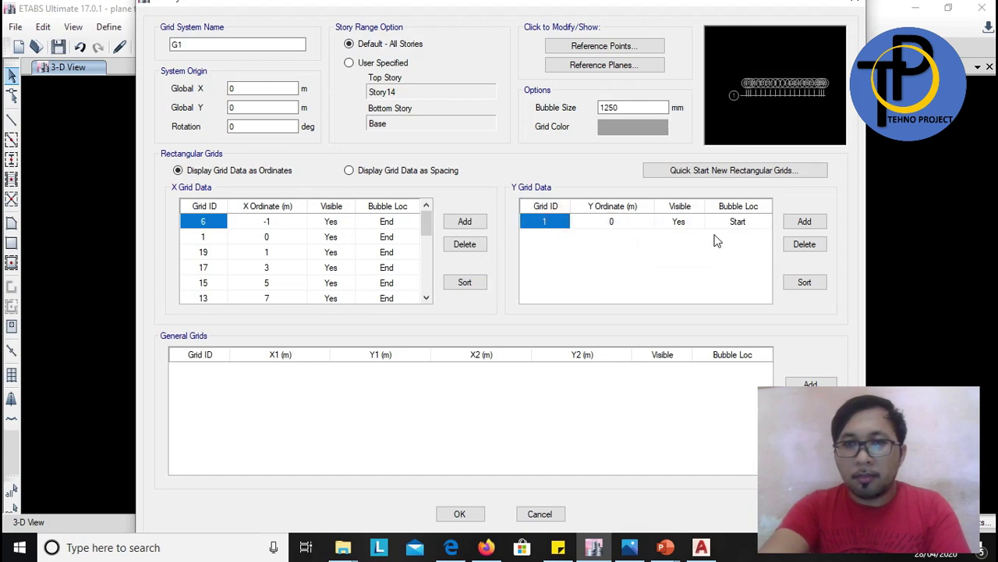
click(823, 226)
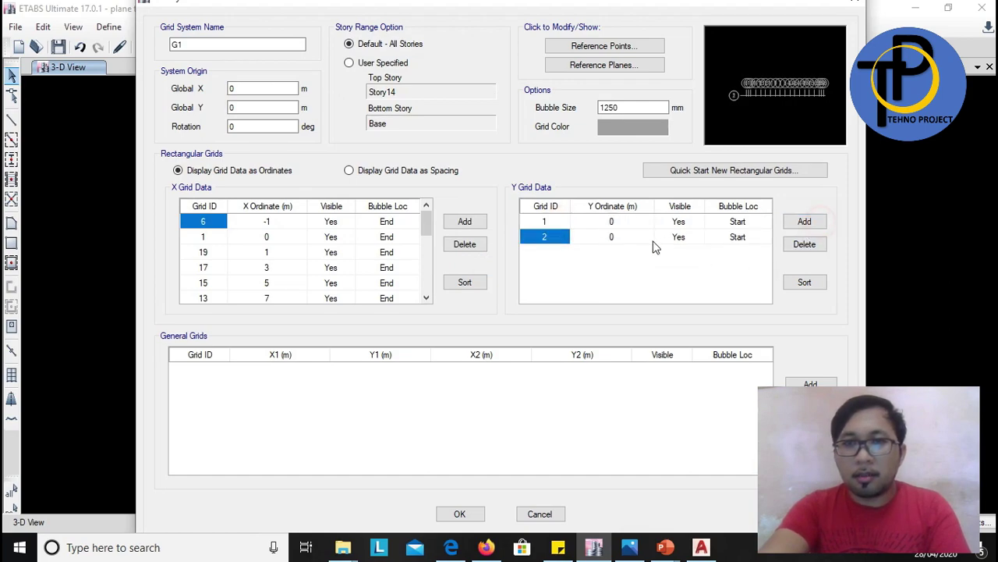
click(621, 241)
click(613, 236)
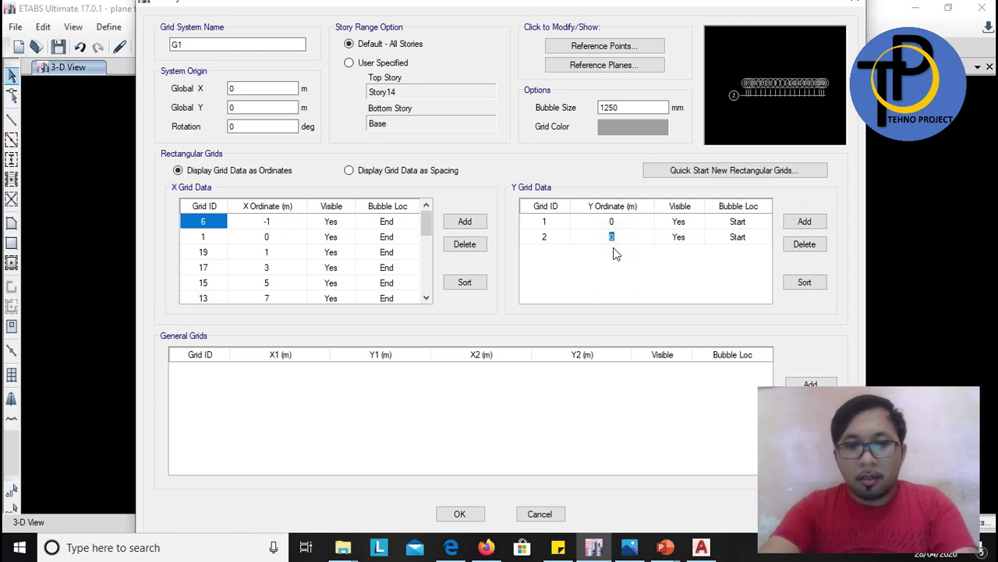
text(10)
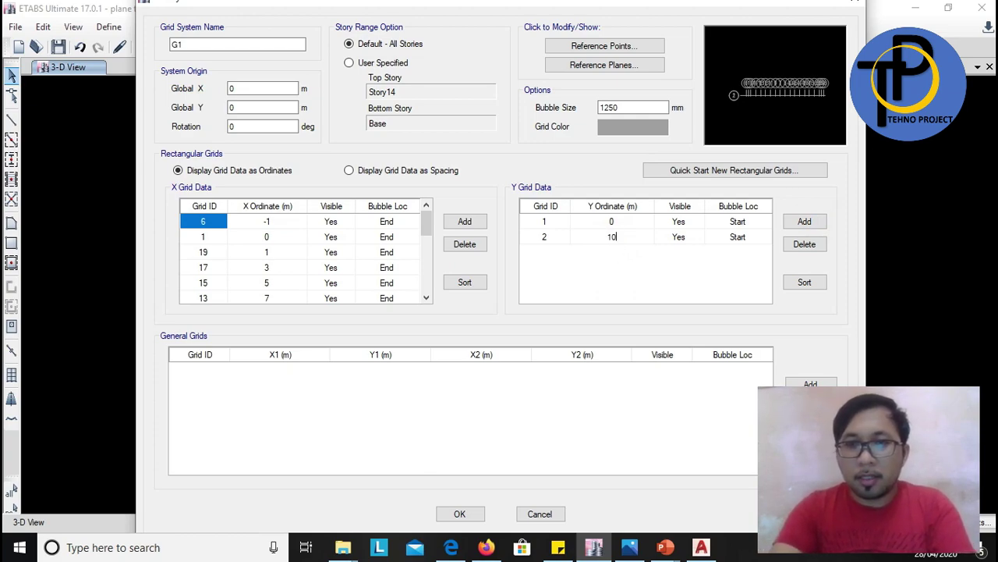
Add Y grid lines 3 to 7 at 20, 30, 40, 50 and 60 m, and apply the grid changes
click(805, 222)
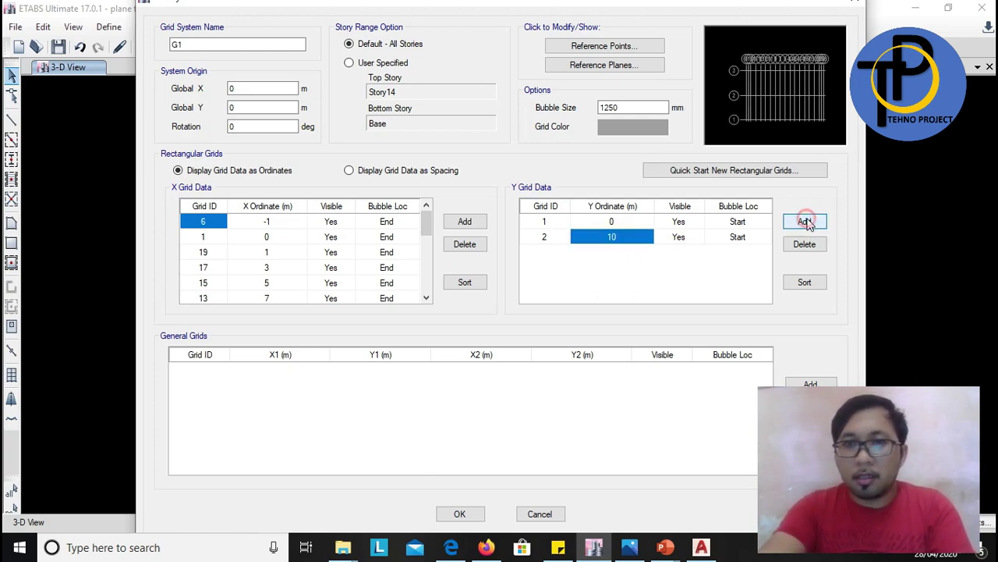
click(614, 251)
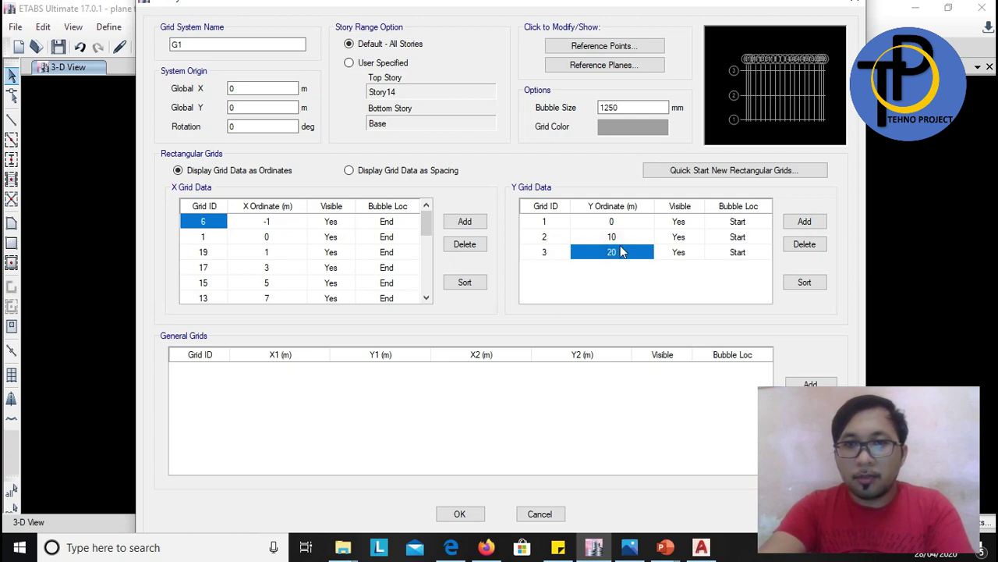
click(818, 223)
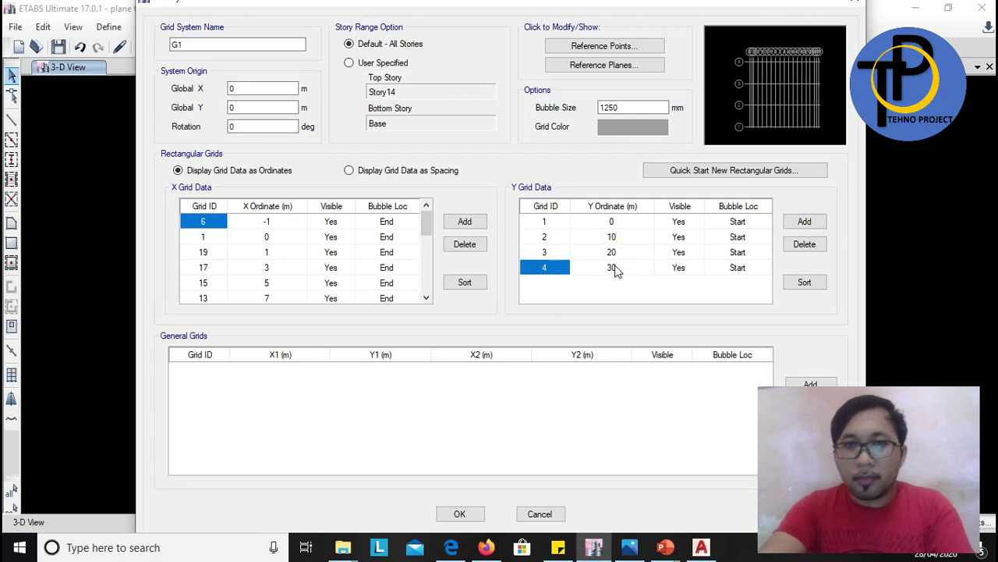
click(615, 268)
click(805, 222)
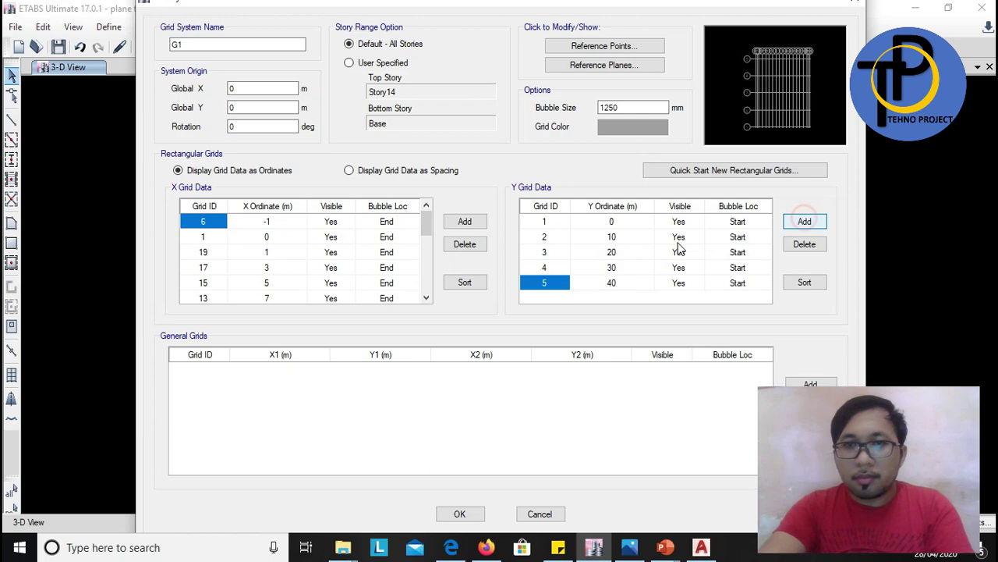
click(619, 286)
click(811, 222)
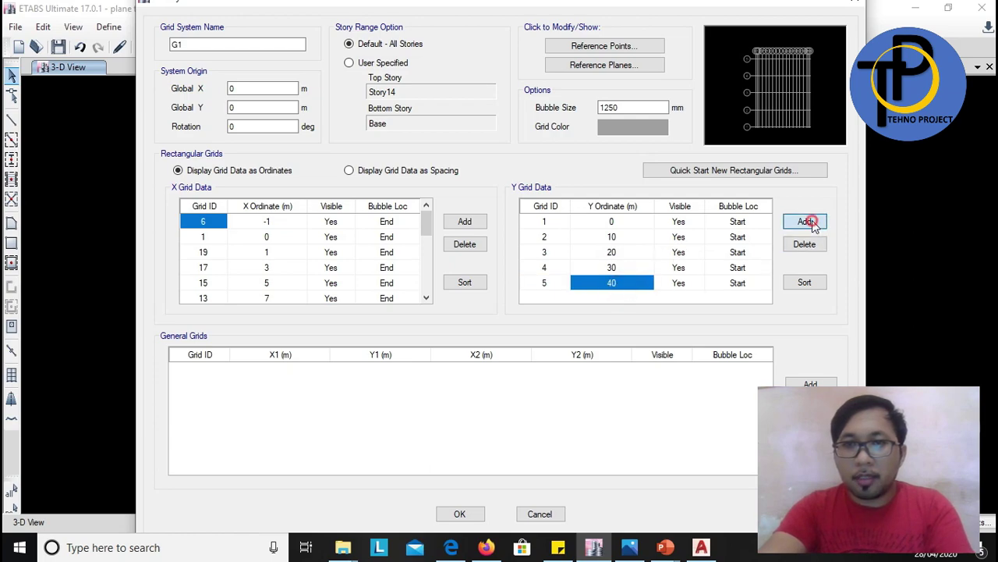
click(623, 284)
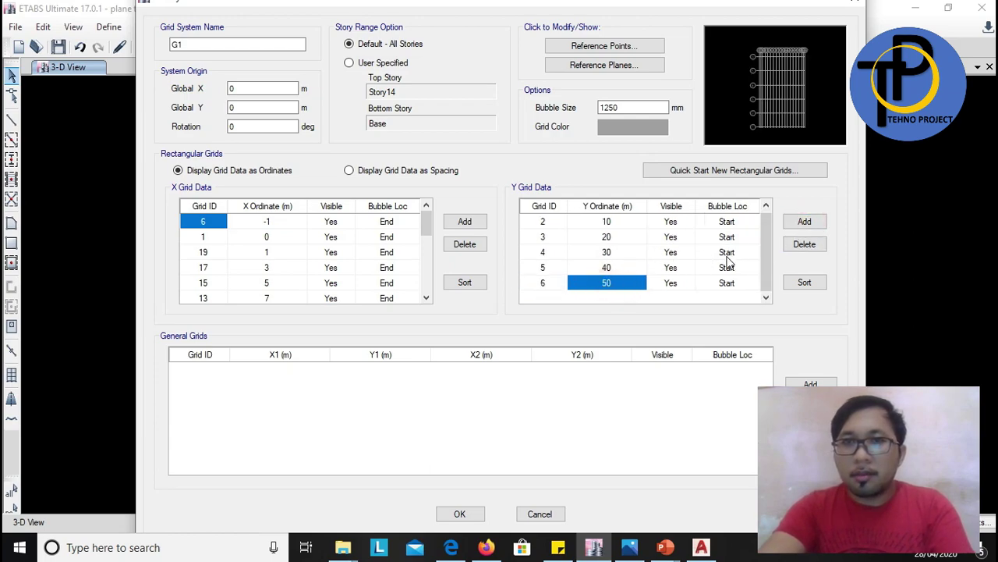
click(804, 222)
click(609, 285)
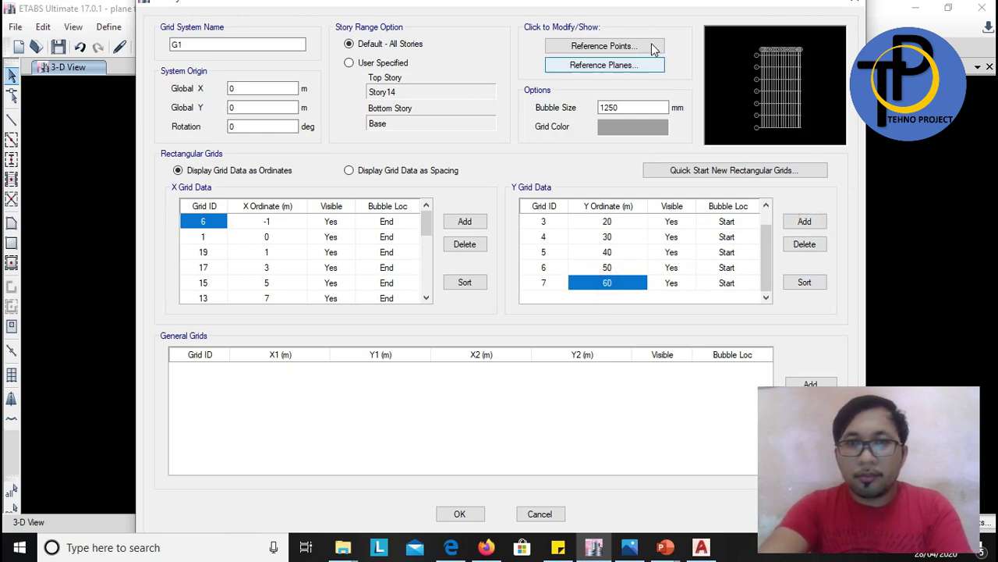
click(462, 515)
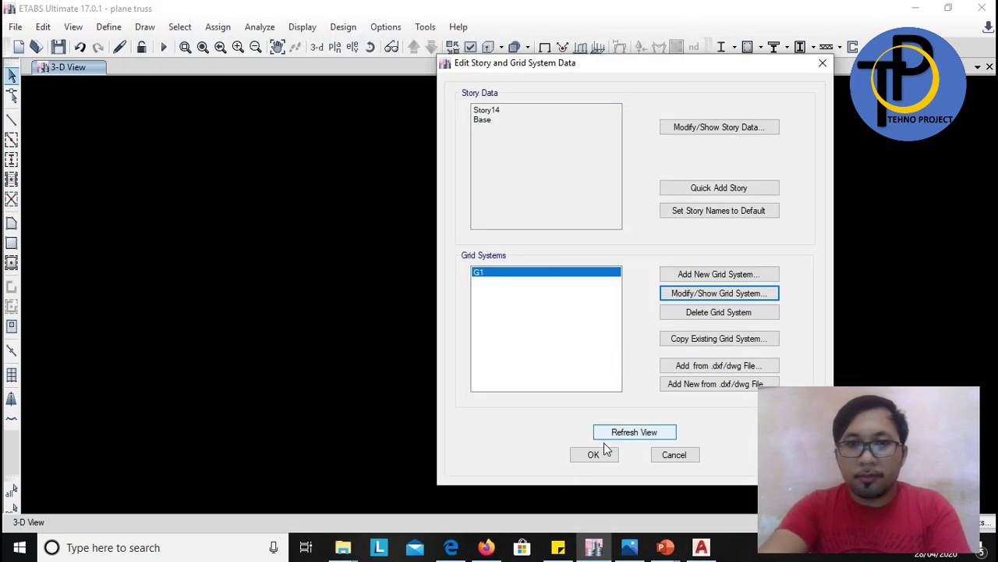
click(593, 455)
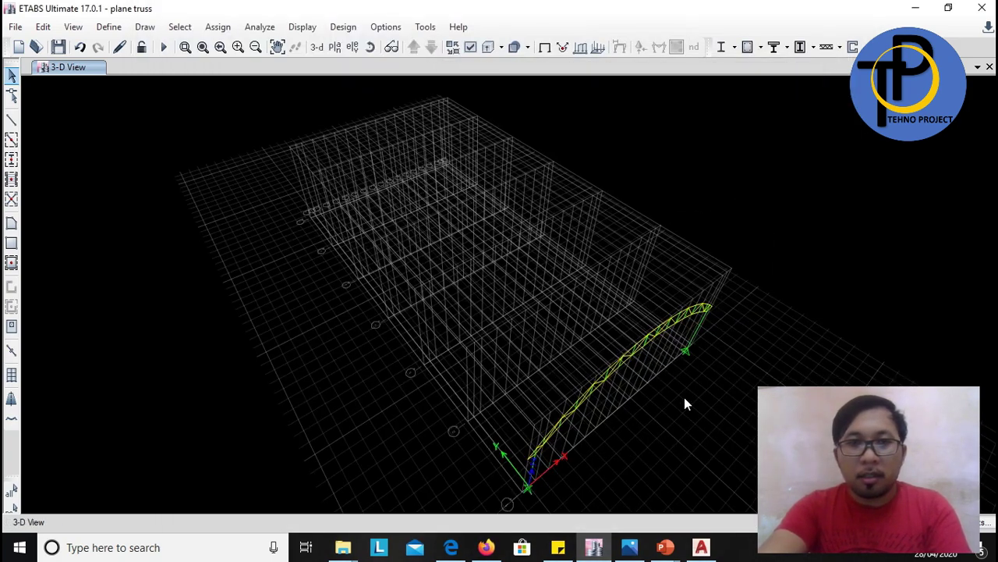
shift+middle_drag(718, 389, 763, 353)
shift+middle_drag(786, 367, 633, 248)
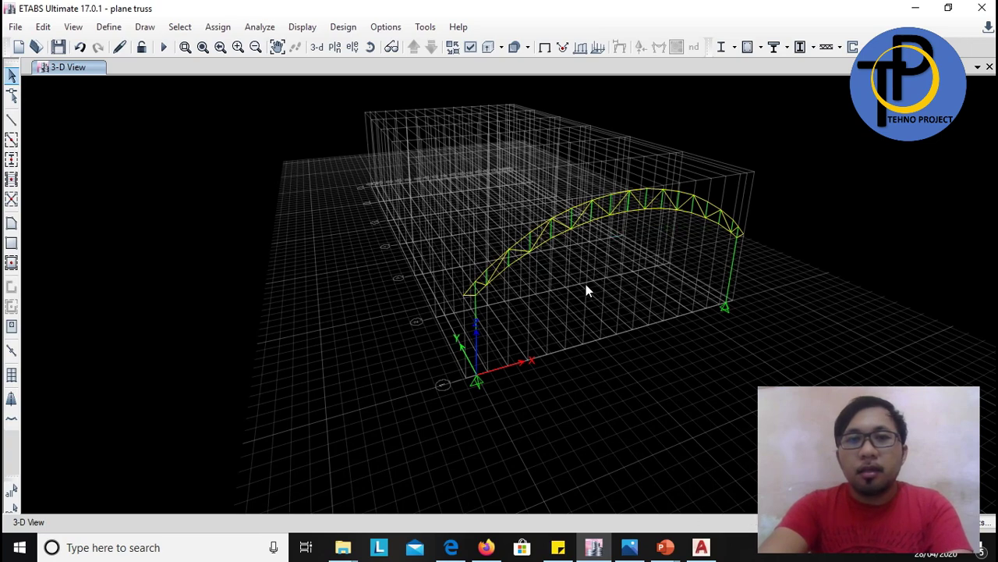
scroll(487, 284, up, 3)
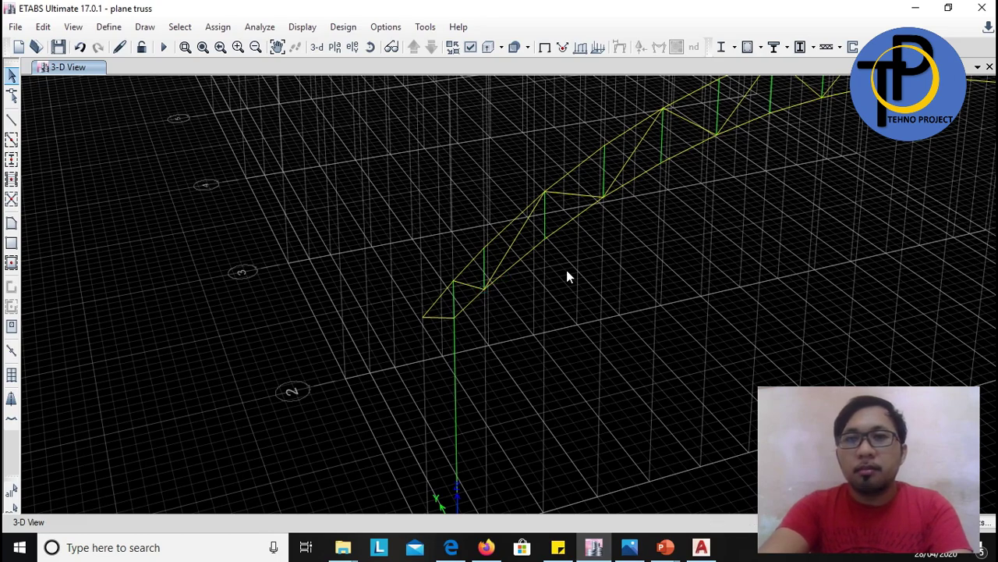
middle_drag(620, 263, 507, 287)
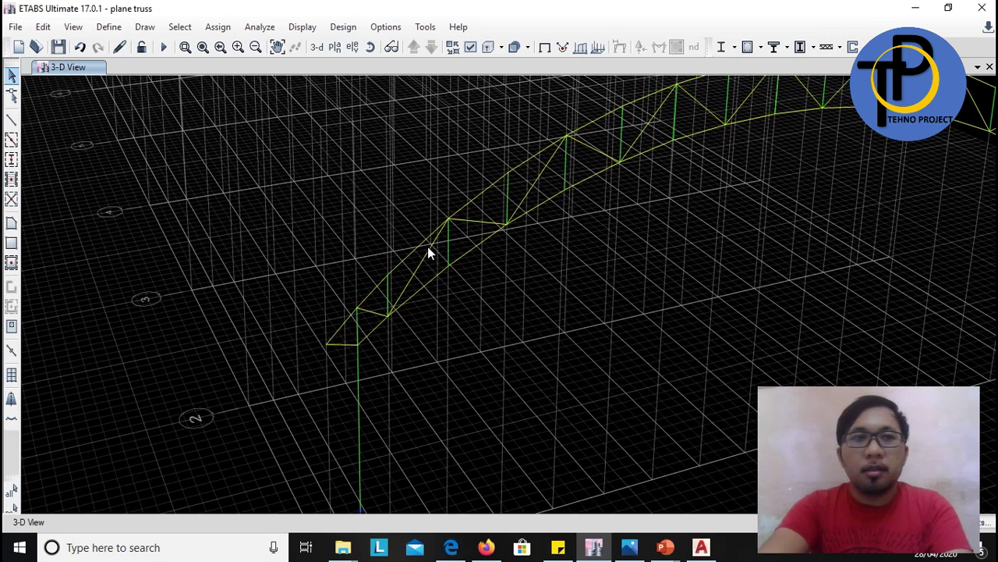
Start a new frame section property with the Steel Pipe shape
click(109, 27)
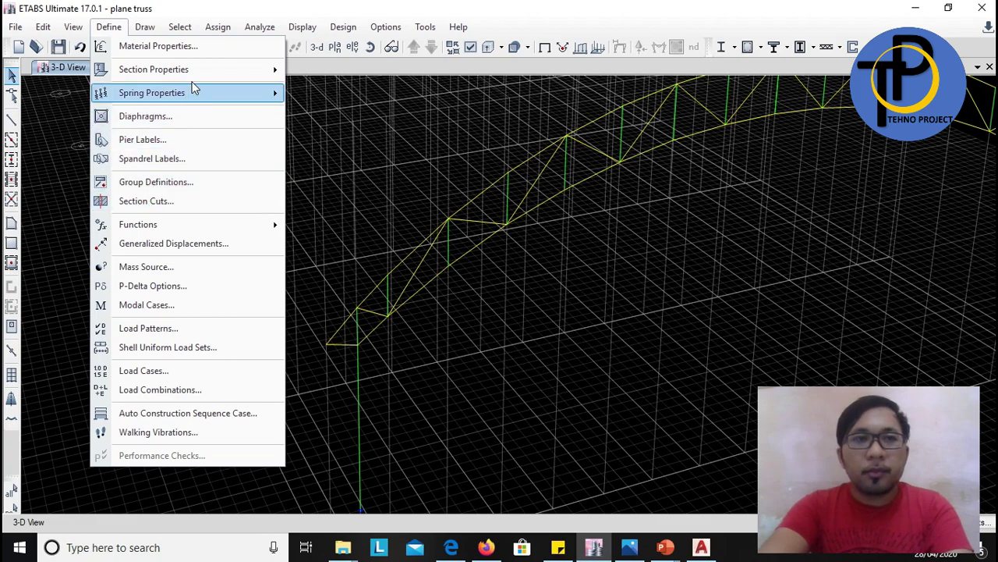
mouse_move(196, 72)
click(373, 78)
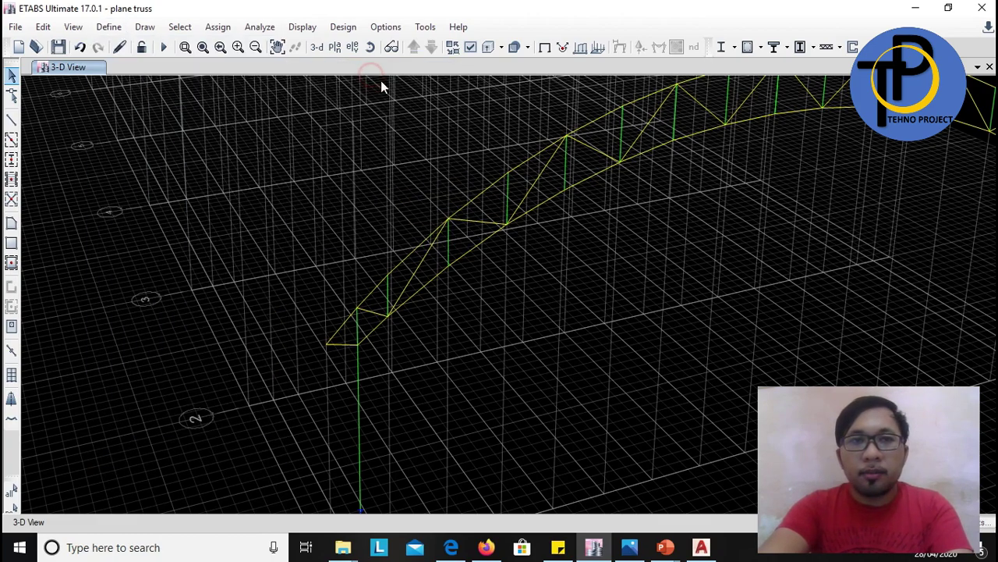
drag(466, 92, 514, 83)
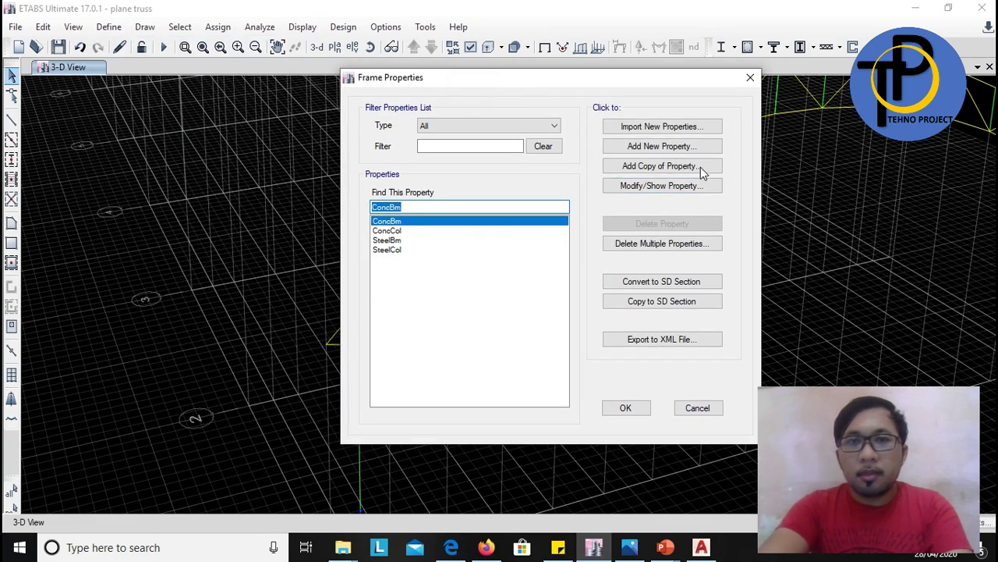
click(673, 149)
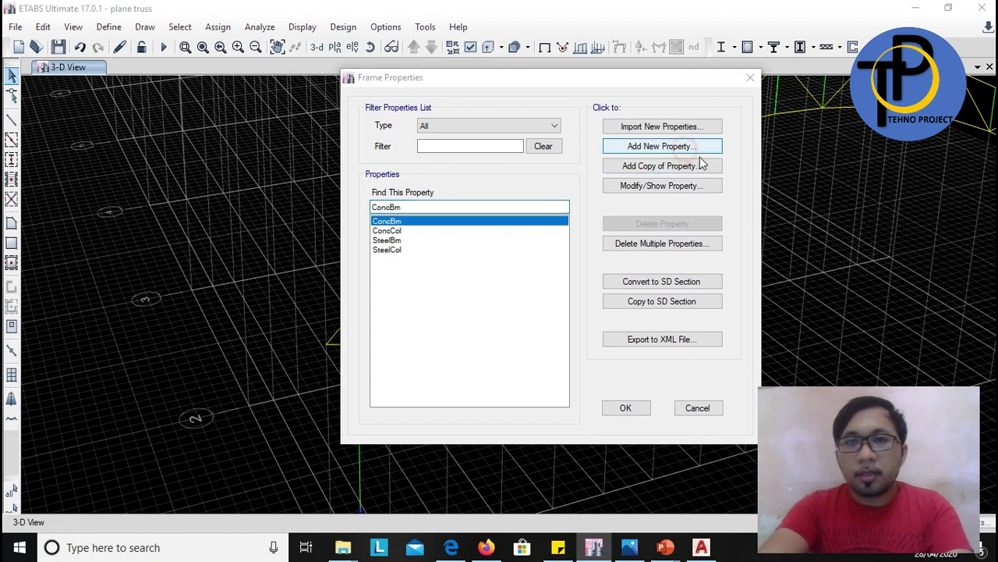
drag(698, 111, 722, 103)
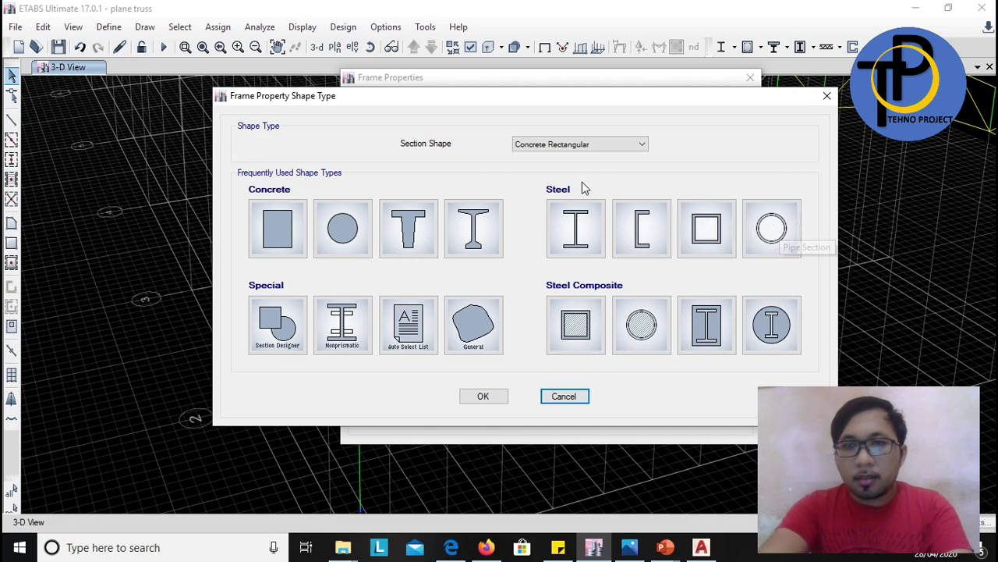
click(781, 227)
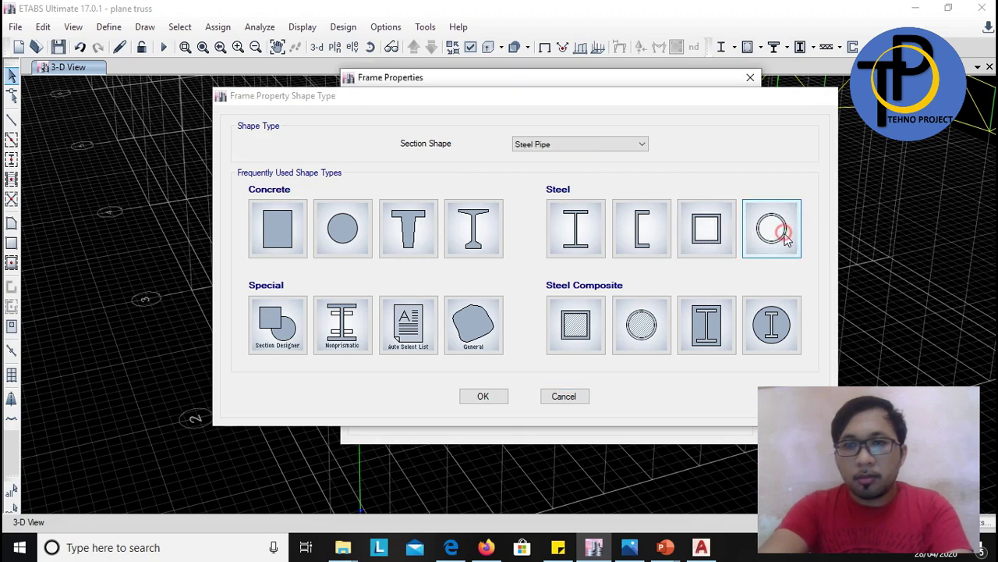
Name the pipe section "pipe D20", set its outside diameter to 200 mm, and accept it with the default wall thickness
double_click(471, 106)
text(pipe 20)
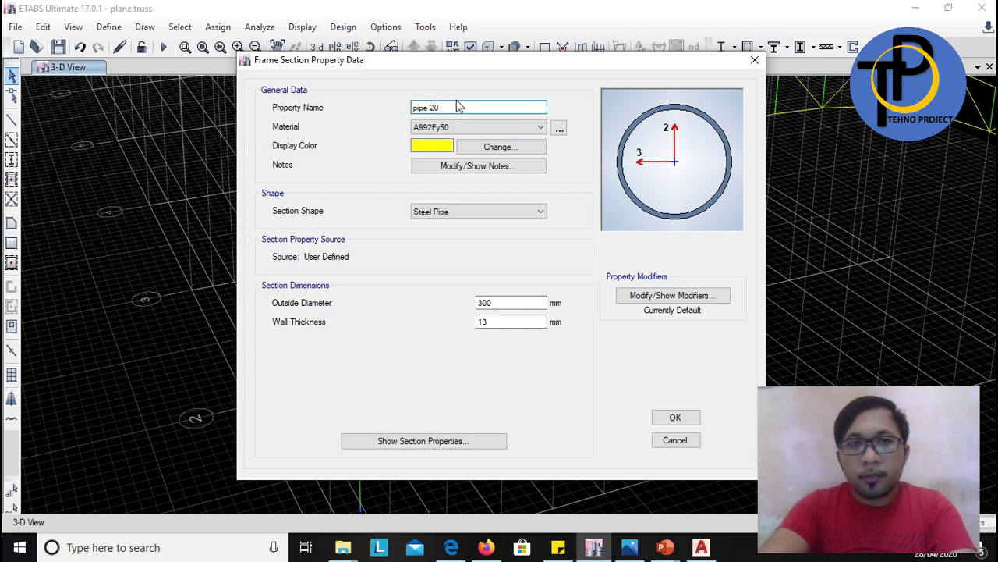
click(428, 107)
text(D)
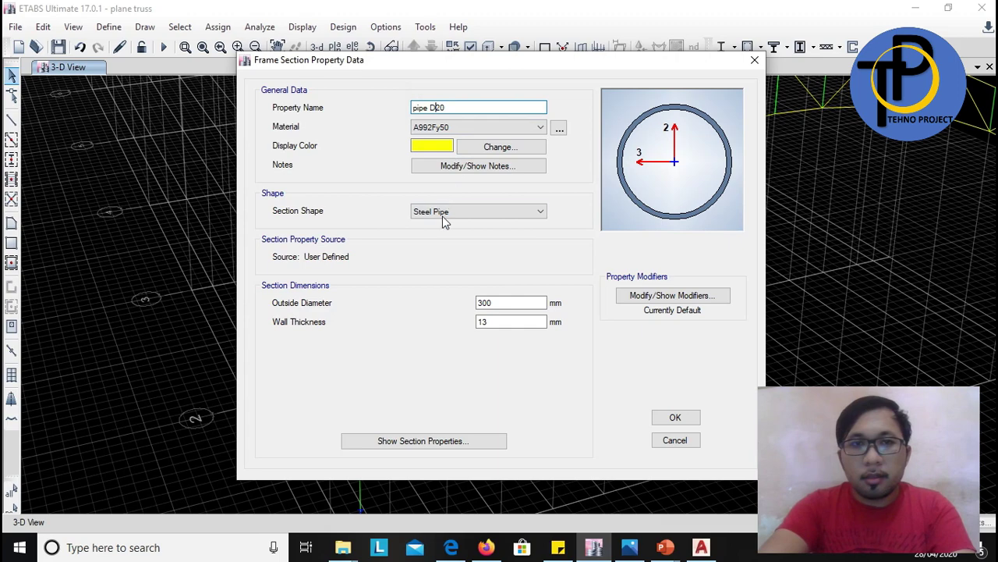
double_click(483, 302)
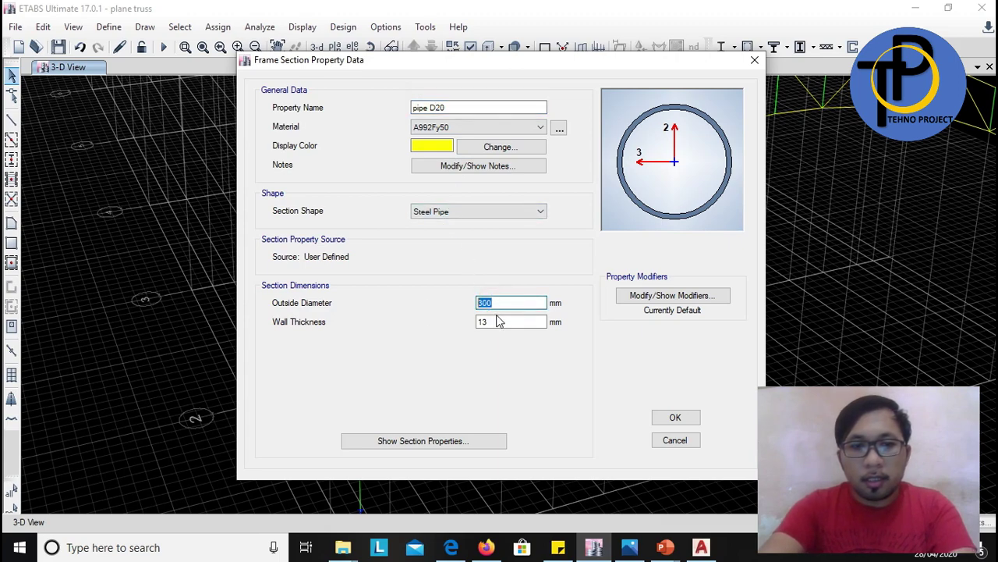
text(200)
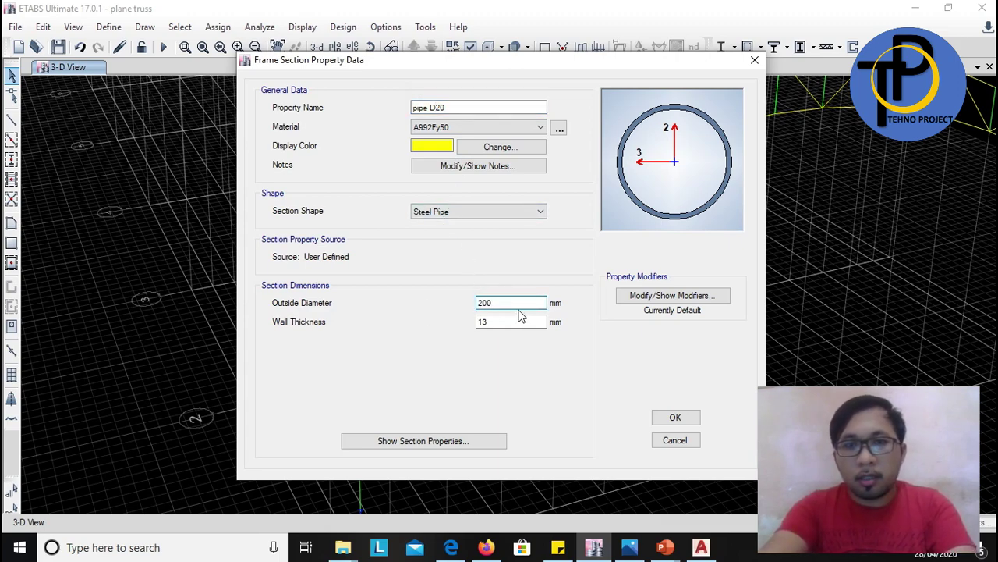
click(515, 321)
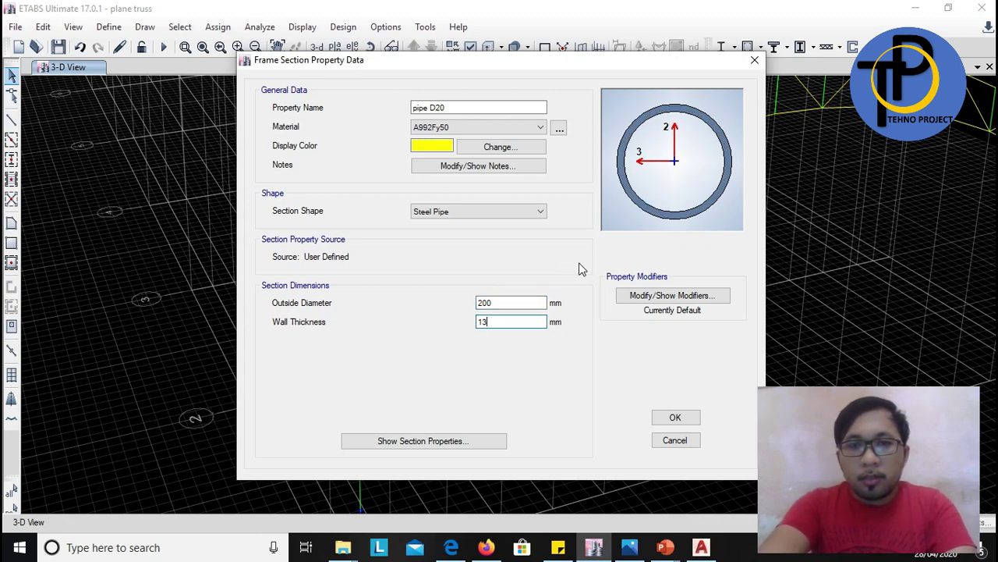
click(676, 417)
click(626, 407)
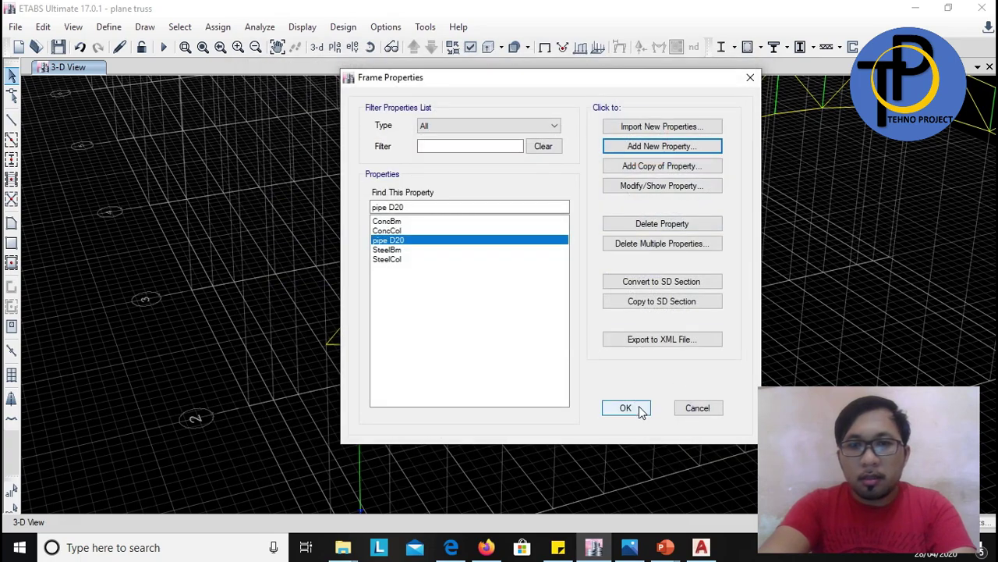
Select the chord and web members of the arched truss on the side nearest the origin, leaving out the column
middle_drag(507, 274, 411, 328)
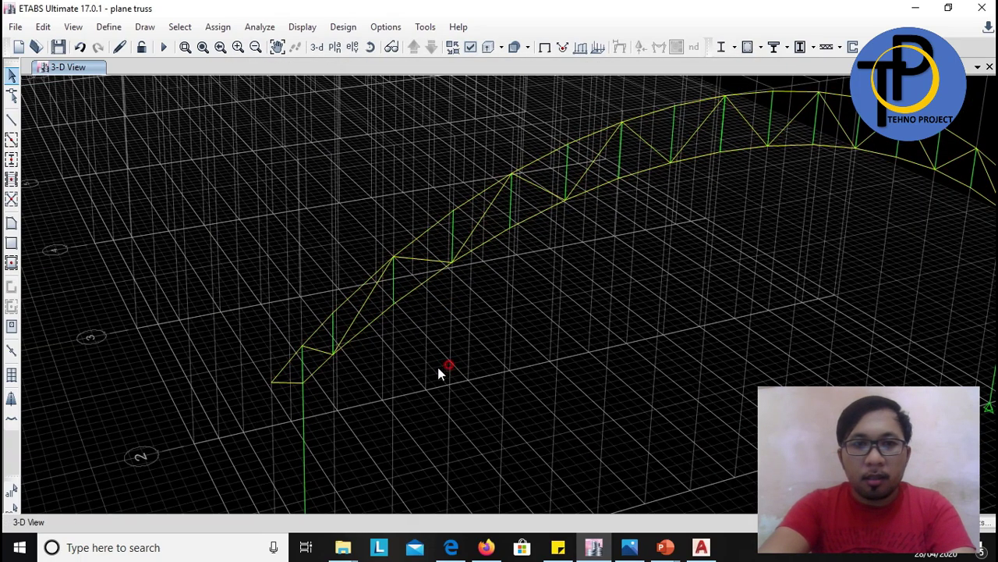
drag(451, 363, 329, 259)
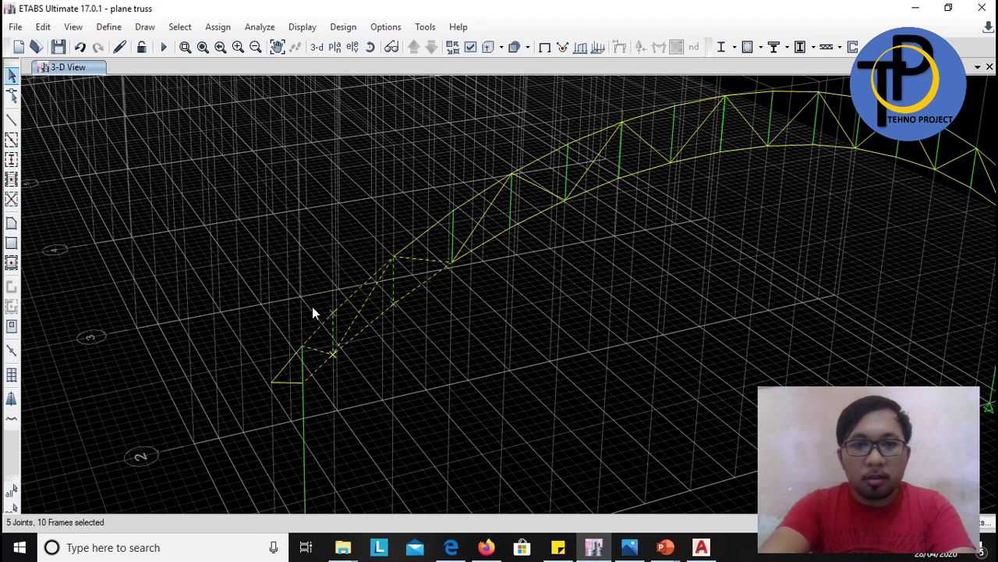
drag(290, 374, 266, 401)
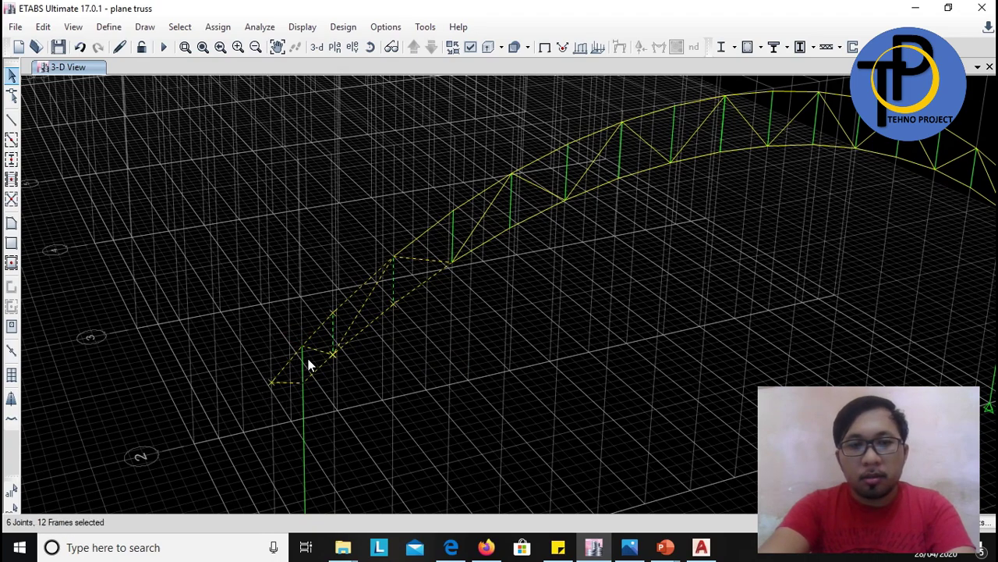
scroll(454, 328, down, 5)
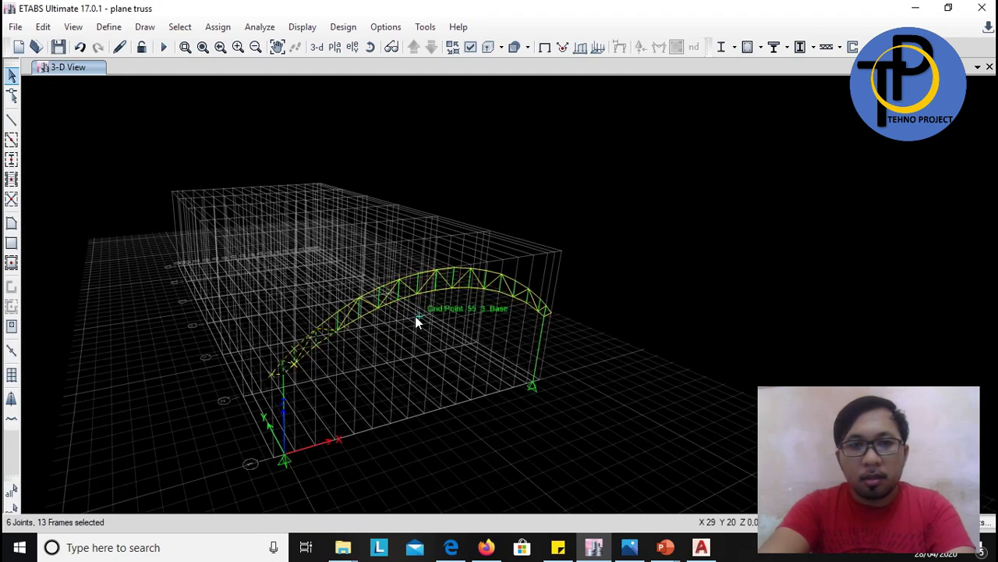
scroll(284, 284, up, 4)
drag(96, 259, 405, 410)
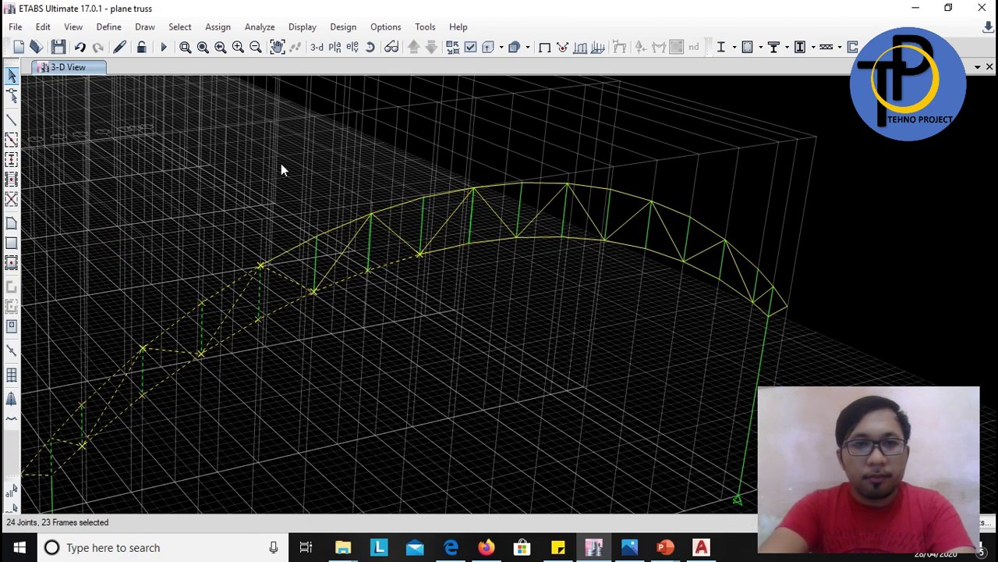
Add the remaining chord and web members up to the truss's far end to the selection, excluding the column
drag(281, 167, 658, 328)
drag(180, 165, 384, 314)
drag(581, 136, 729, 309)
middle_drag(575, 288, 566, 286)
scroll(566, 287, up, 5)
drag(606, 227, 513, 278)
drag(624, 268, 601, 308)
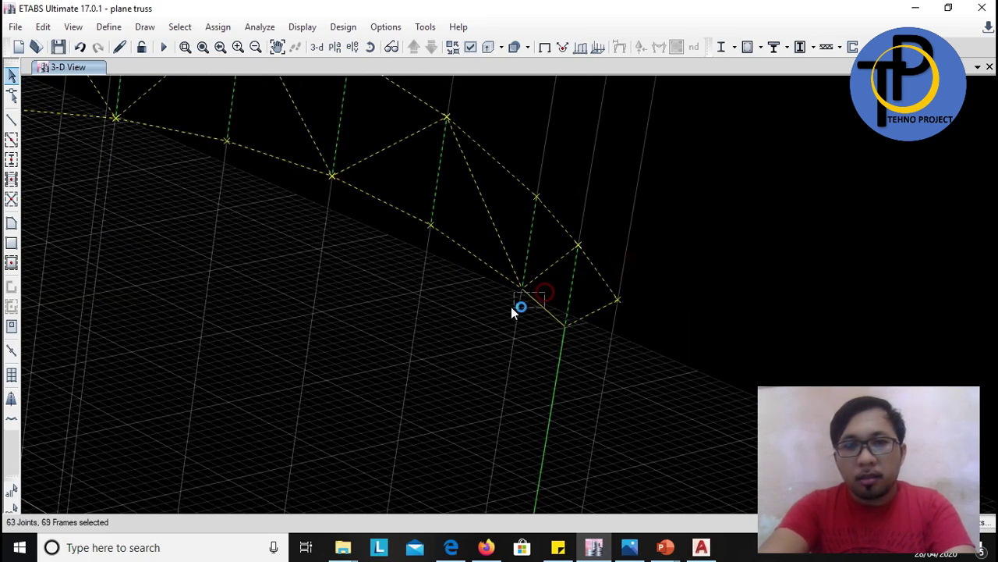
scroll(691, 285, down, 5)
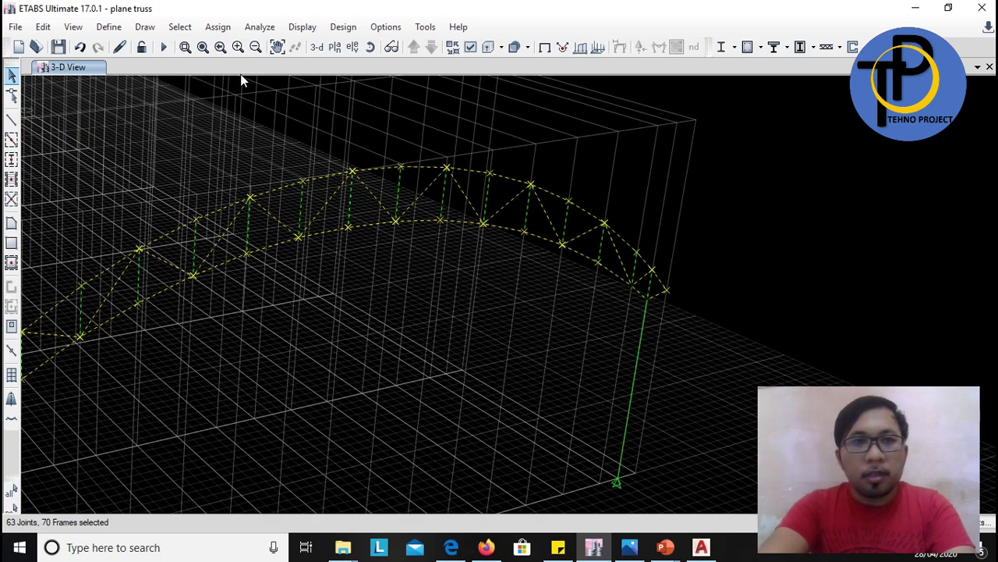
Assign the pipe D20 frame section to all selected truss members
click(219, 27)
mouse_move(267, 66)
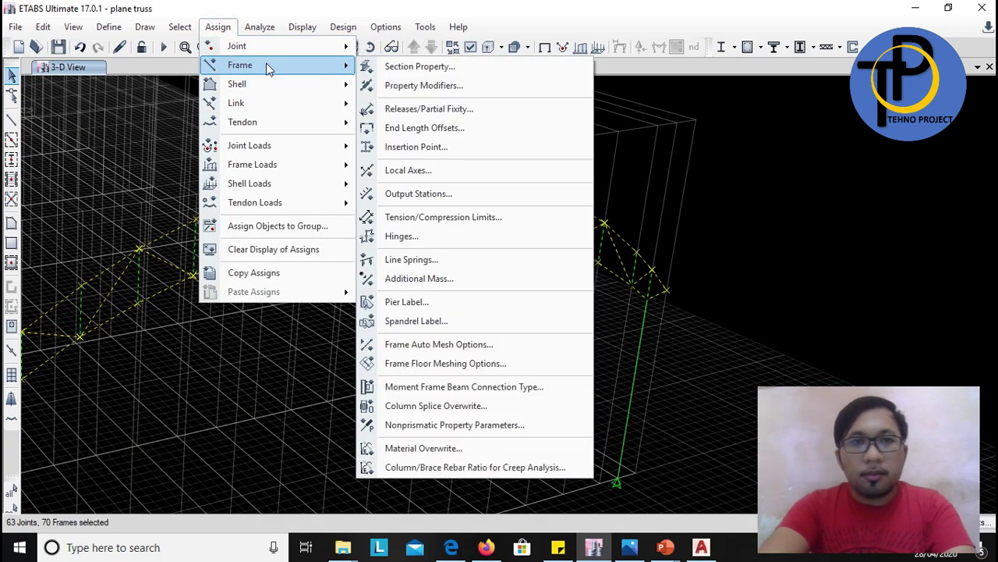
click(520, 71)
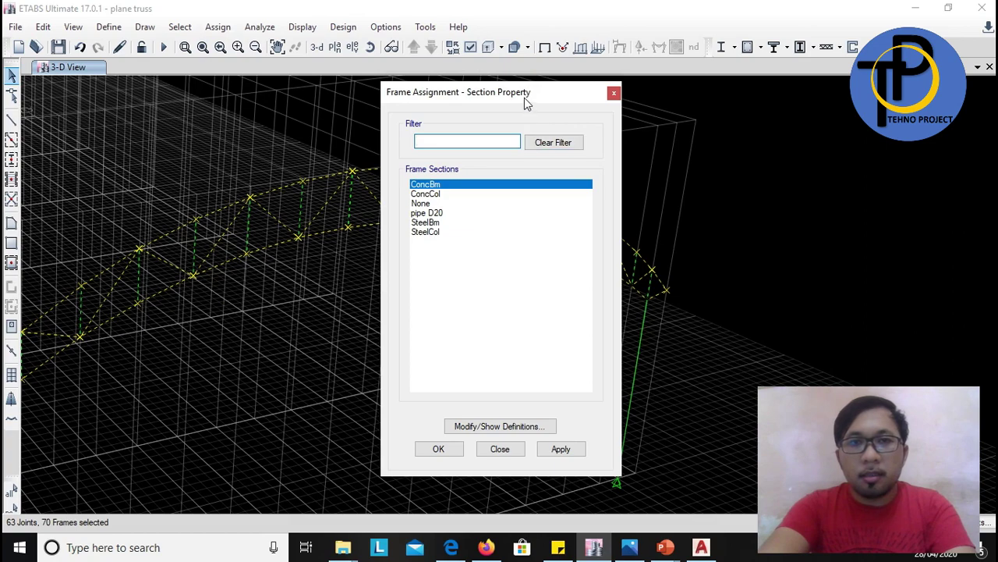
drag(524, 98, 542, 102)
click(460, 216)
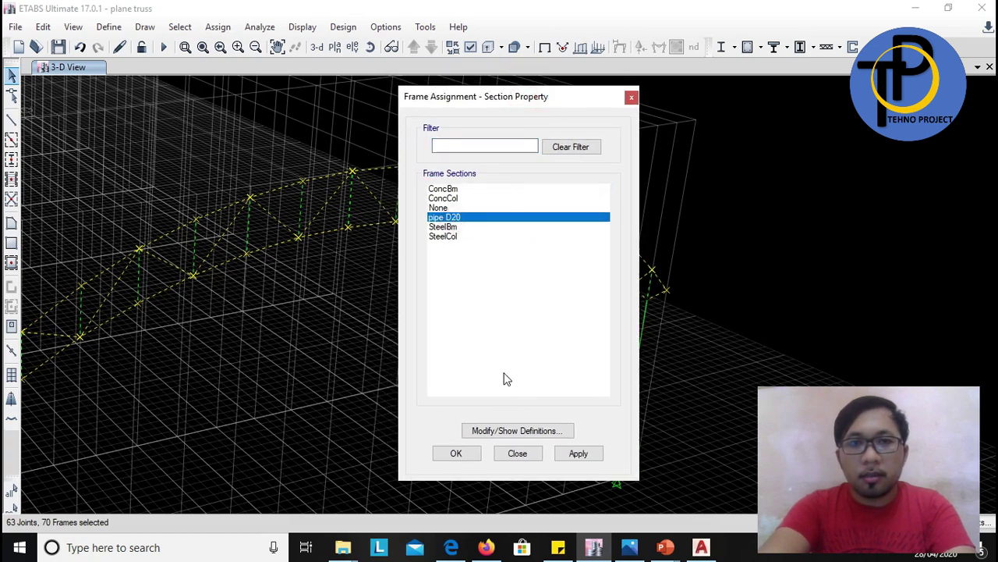
drag(527, 100, 546, 103)
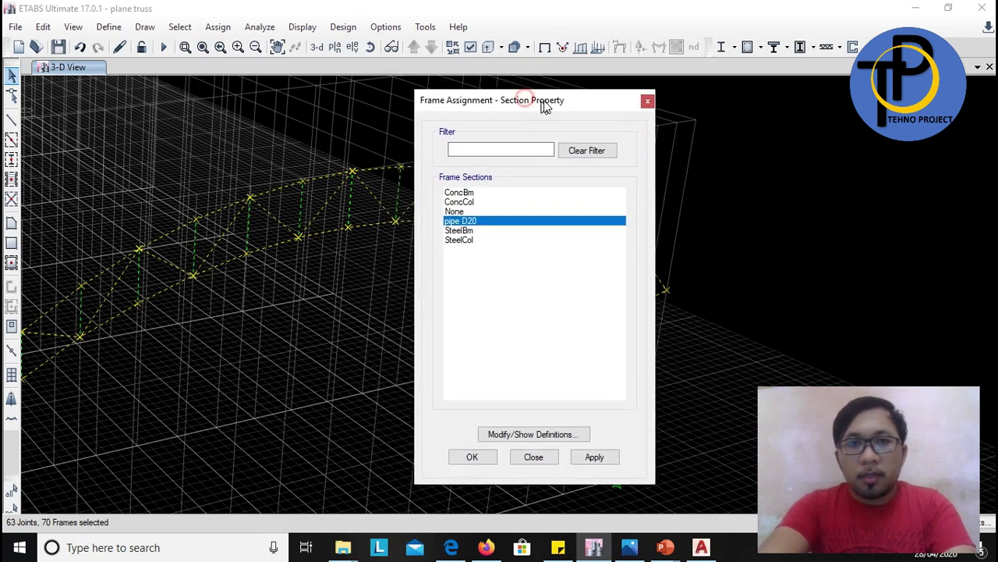
click(475, 459)
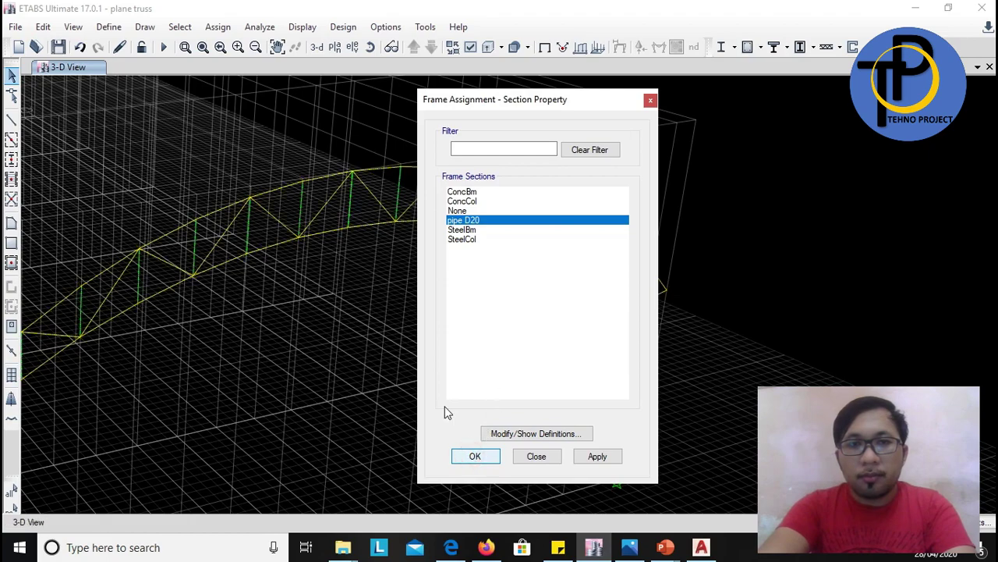
Start a new frame section property for the columns with the Steel I/Wide Flange shape
shift+middle_drag(373, 307, 310, 226)
scroll(310, 224, up, 3)
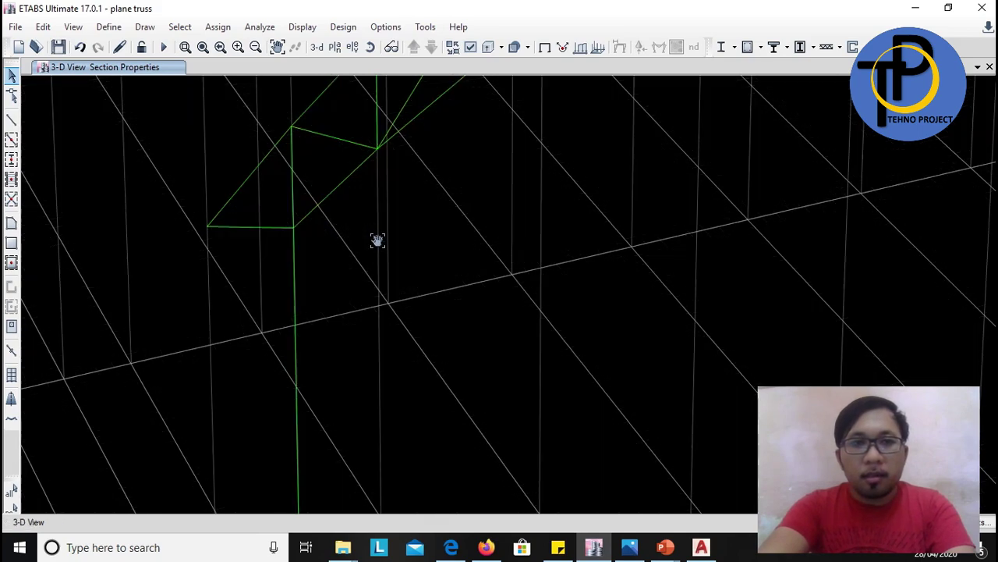
middle_drag(376, 238, 356, 152)
scroll(282, 299, down, 3)
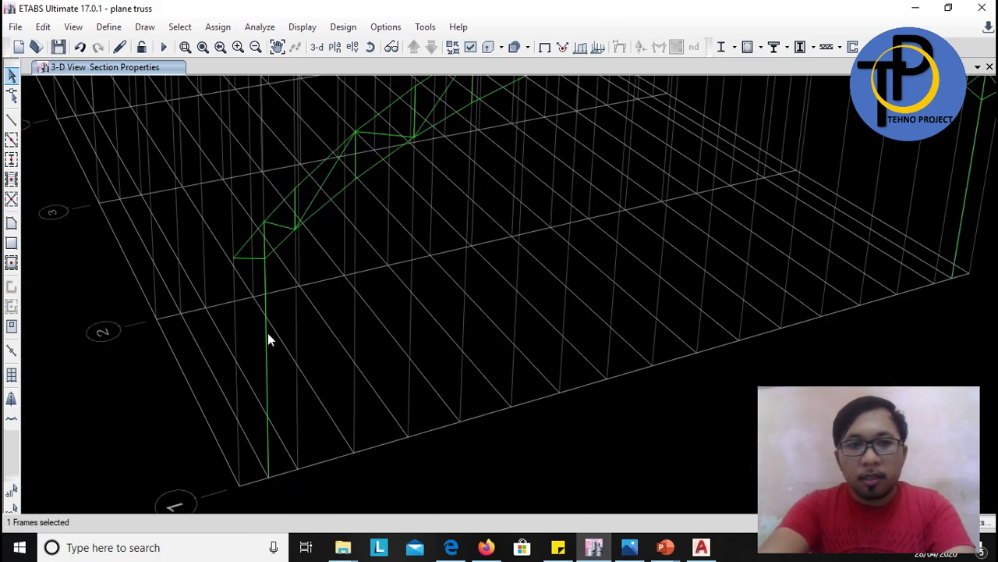
scroll(575, 291, up, 2)
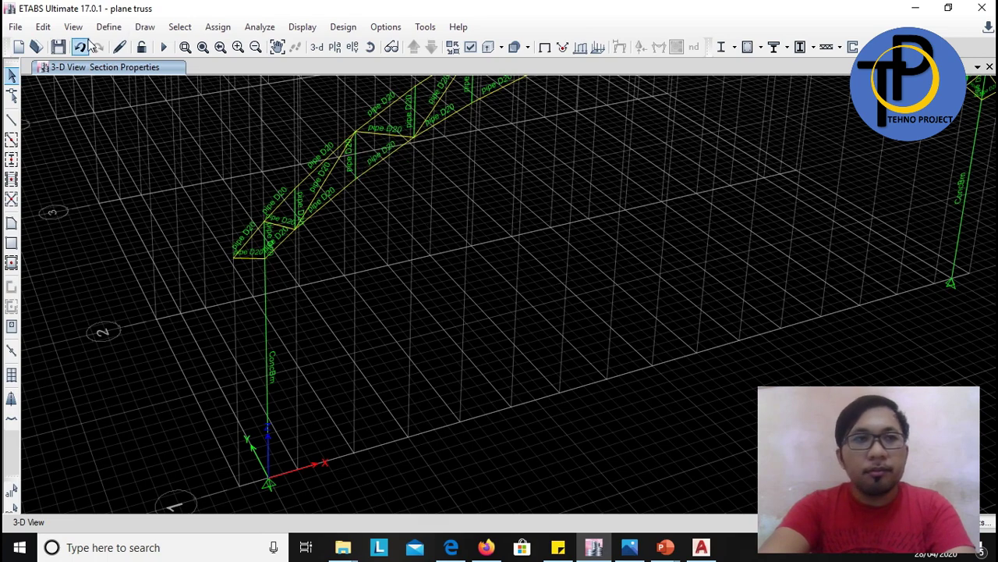
click(108, 27)
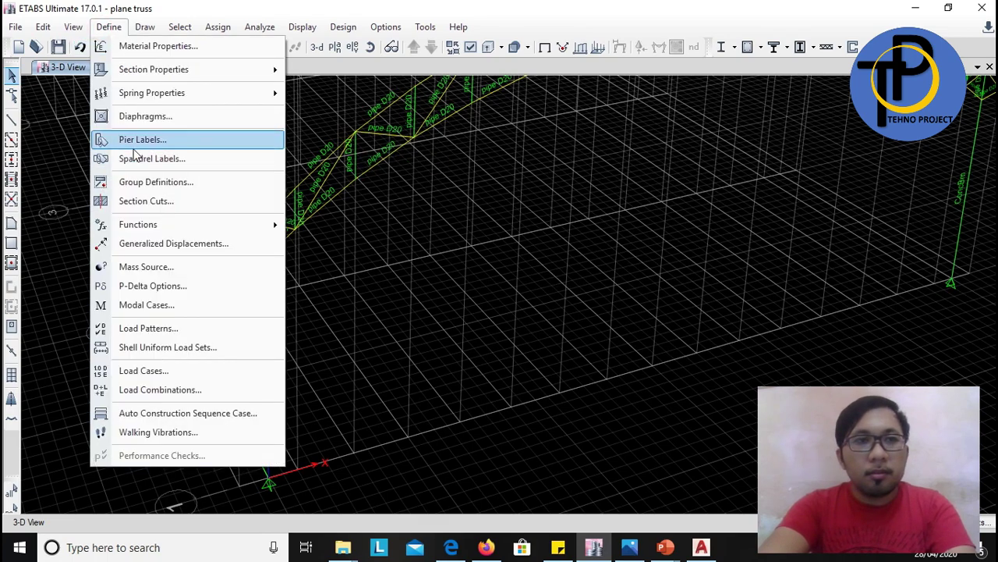
click(186, 69)
click(424, 70)
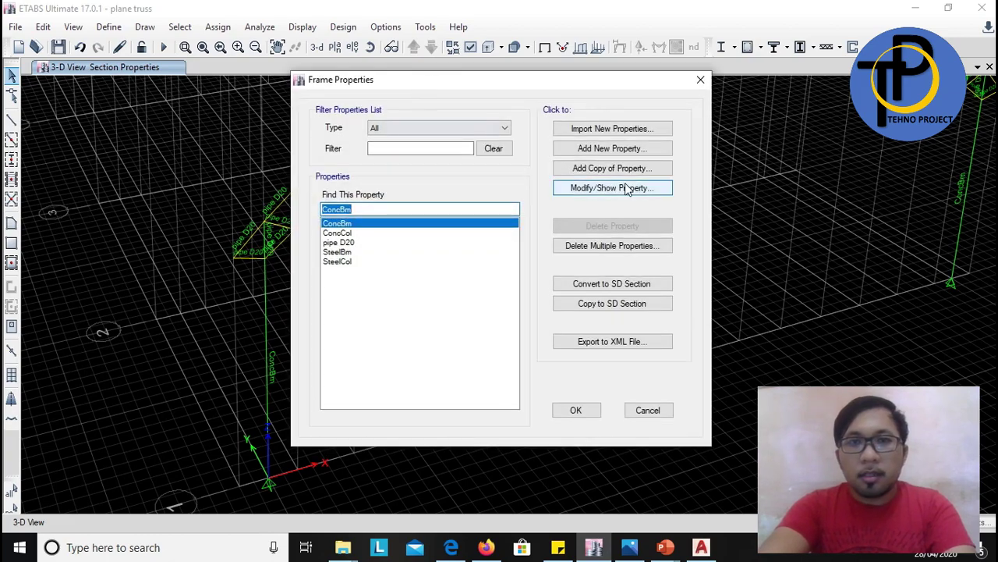
click(628, 148)
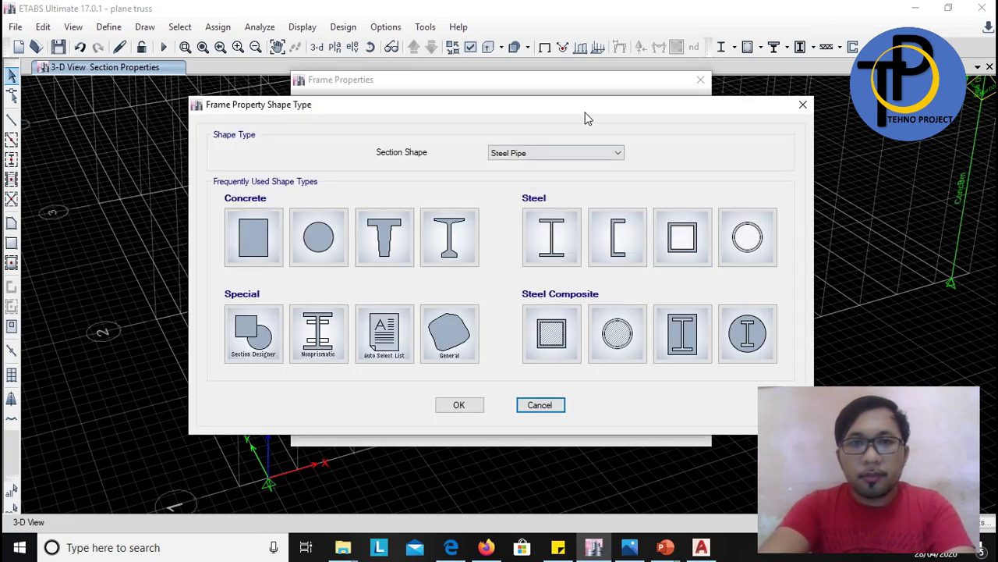
drag(595, 105, 613, 106)
click(551, 242)
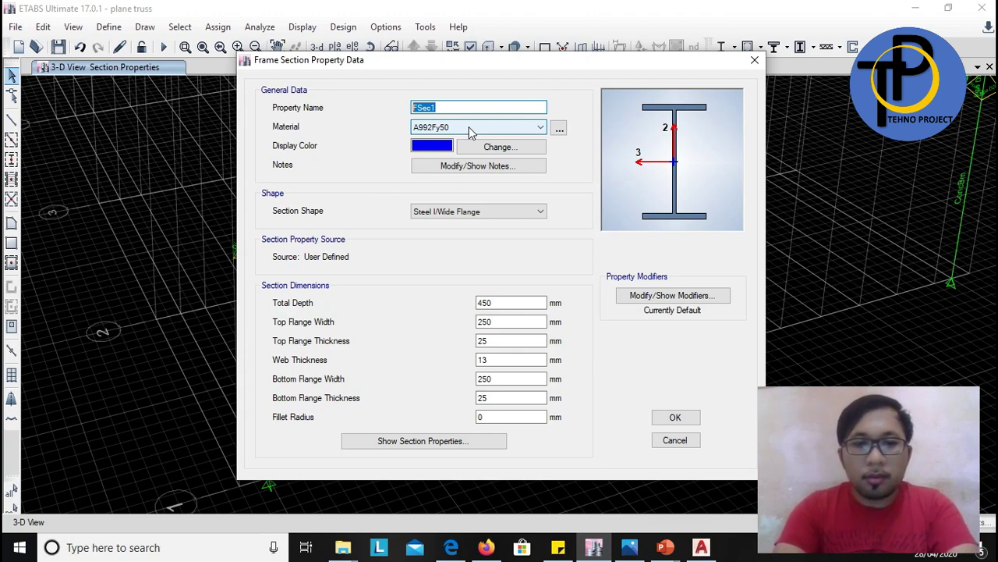
Name the wide flange section "450x250" and accept it with its default dimensions and A992Fy50 material
text(450)
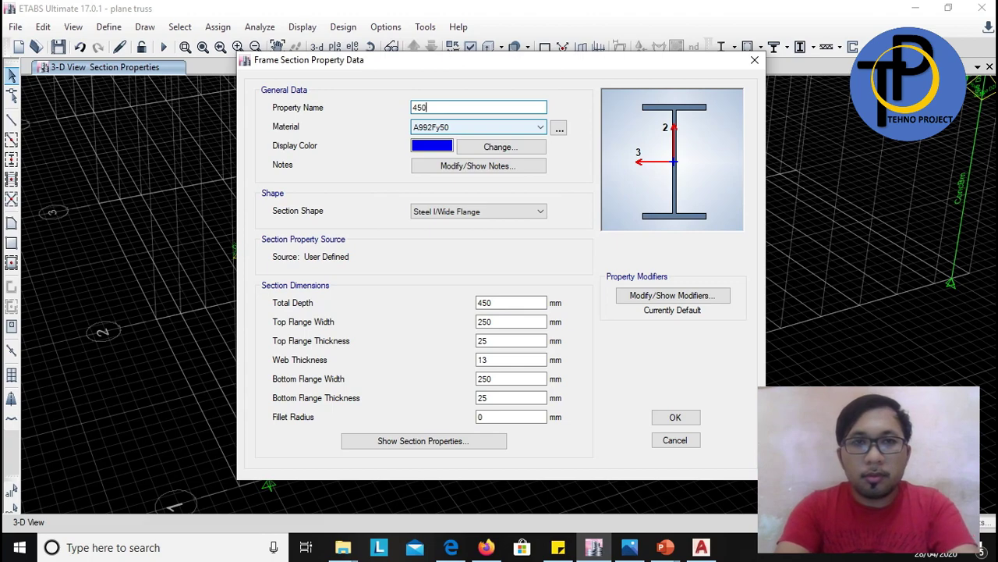
text(x250)
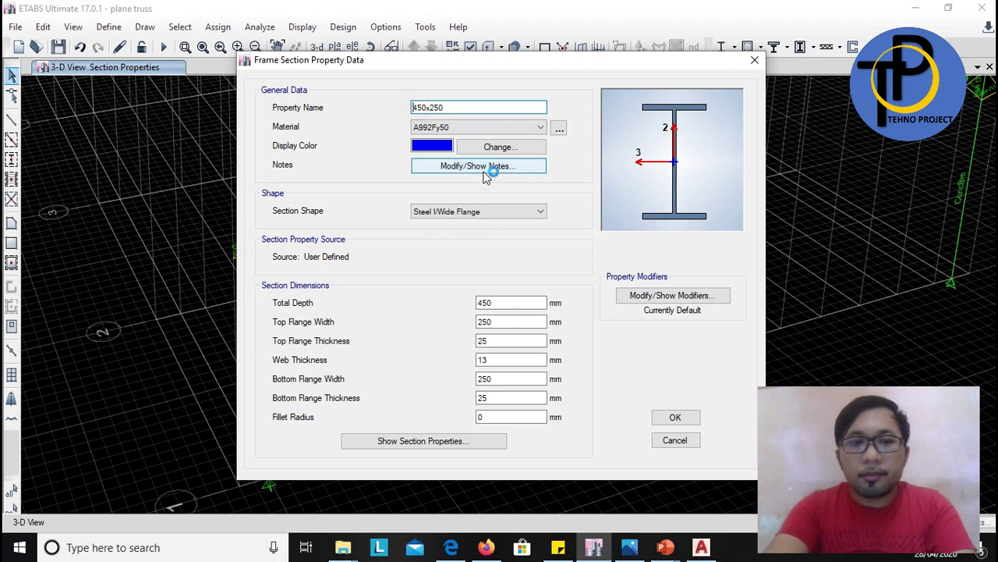
click(689, 420)
click(578, 413)
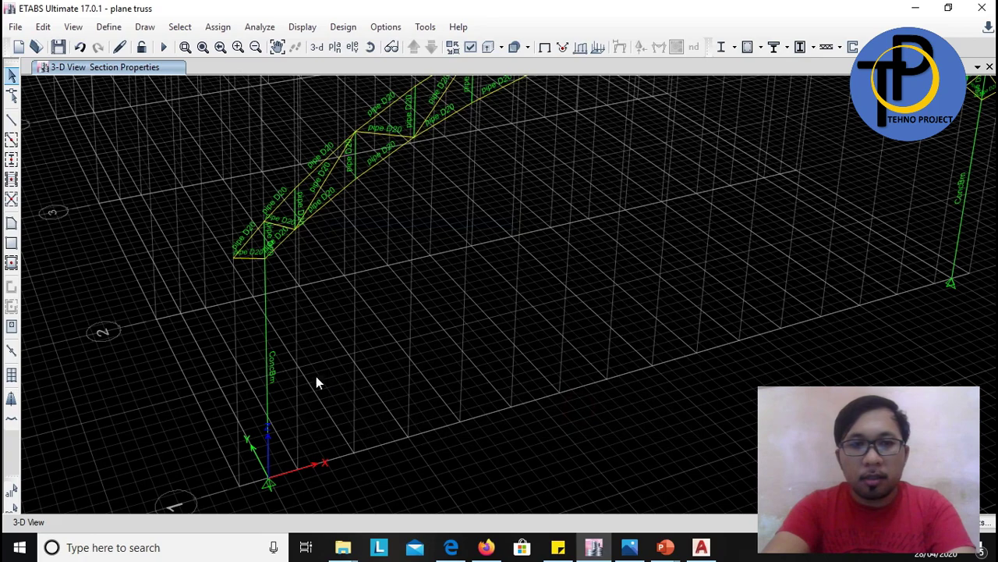
Assign the 450x250 frame section to both columns at the two ends of the truss
middle_drag(464, 354, 242, 347)
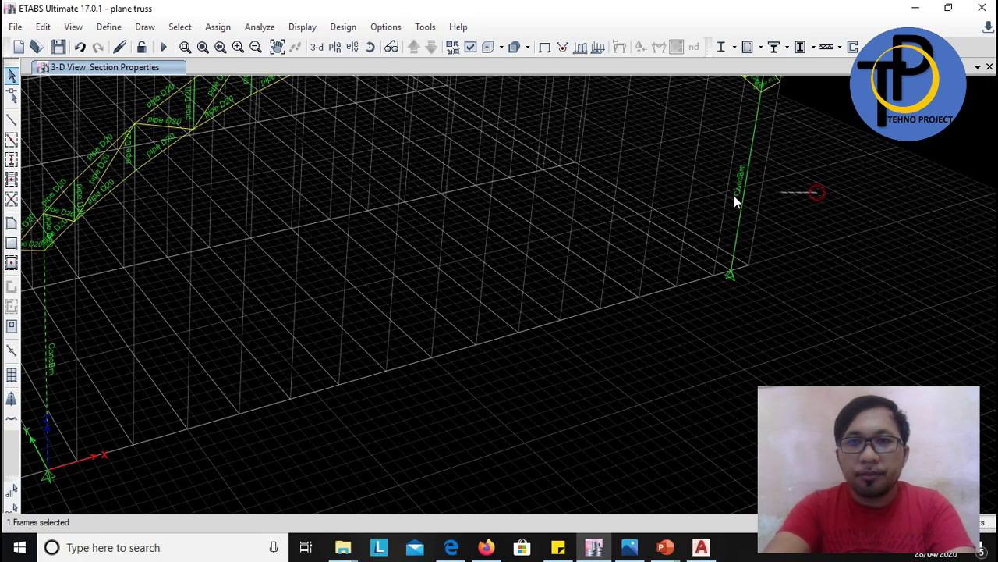
click(736, 195)
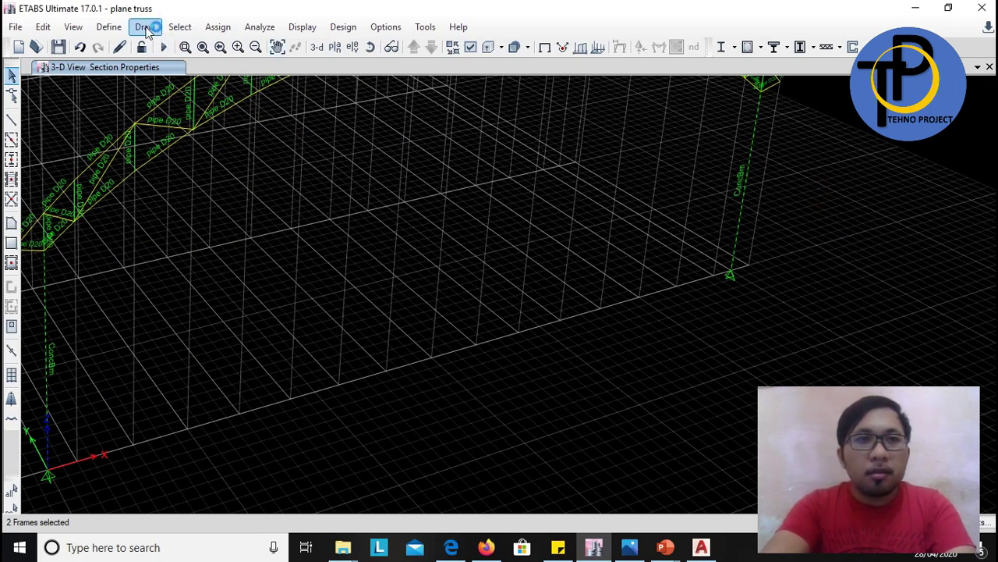
click(217, 27)
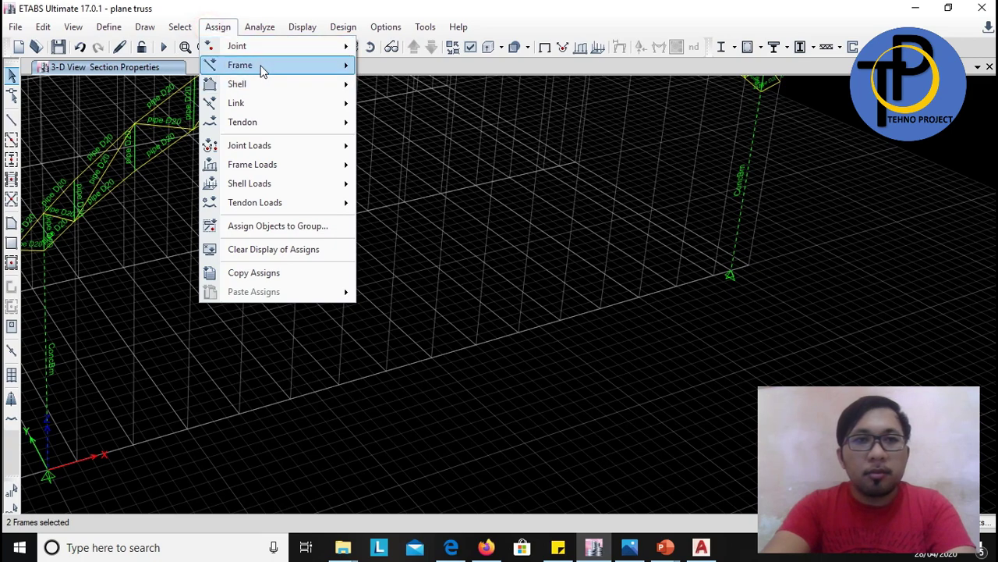
mouse_move(234, 65)
click(492, 69)
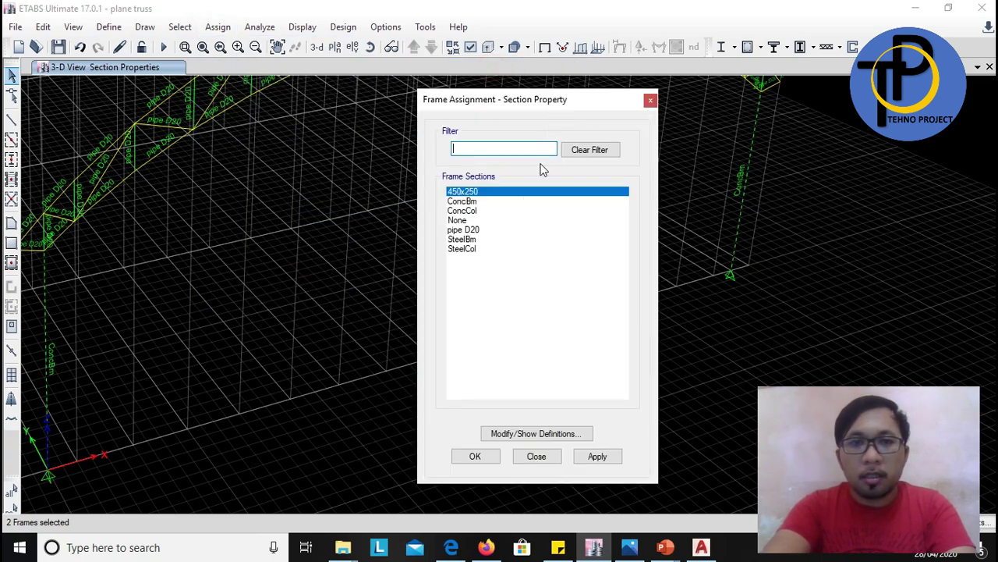
click(475, 456)
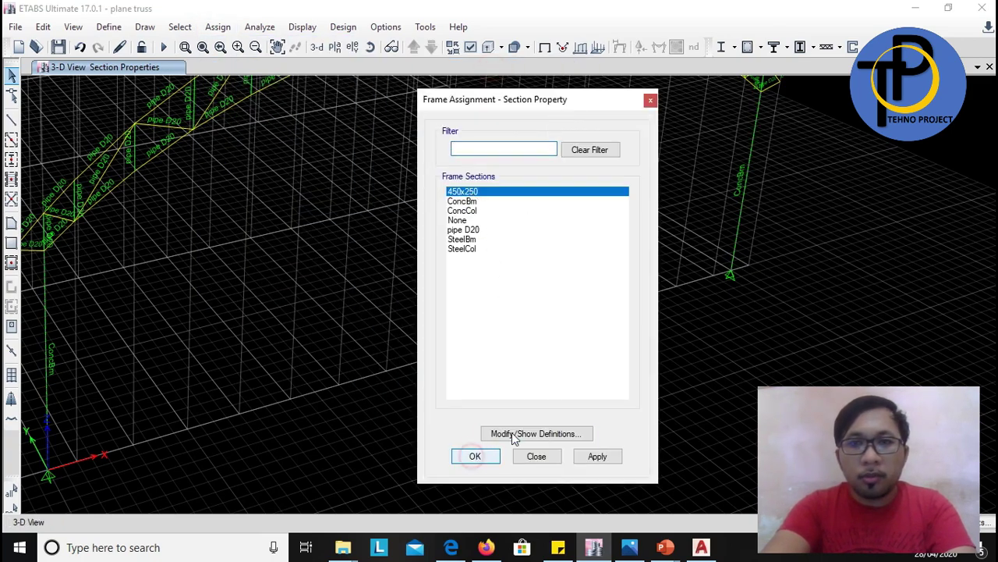
Try to turn on the Extrude Frames view option while the section labels are displayed
shift+middle_drag(544, 269, 688, 261)
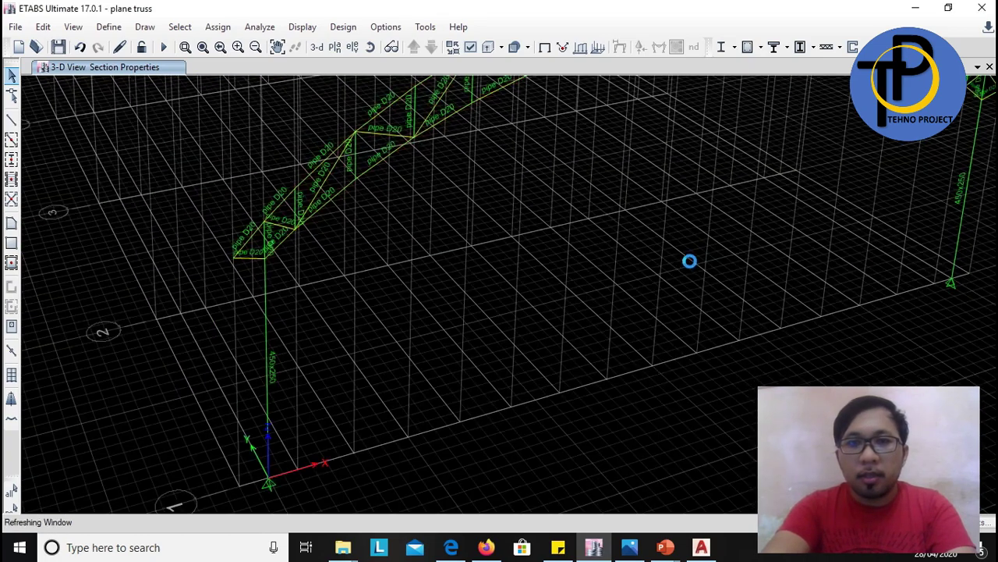
scroll(693, 294, down, 5)
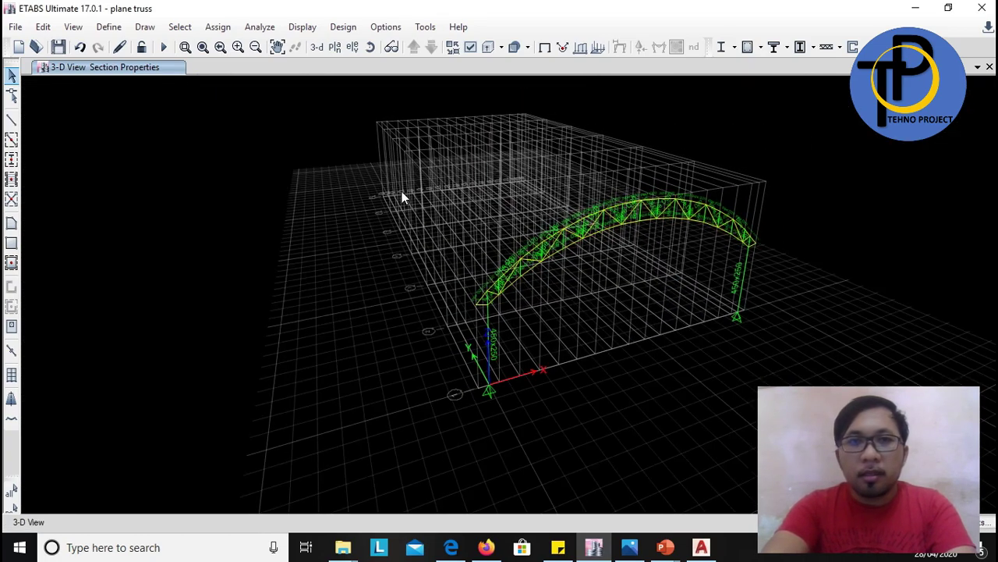
click(470, 48)
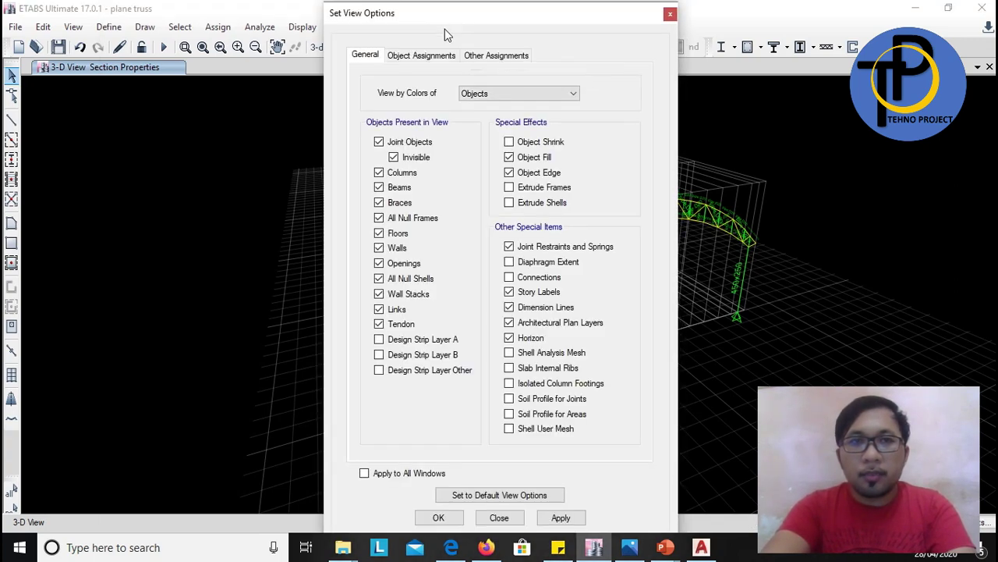
click(537, 191)
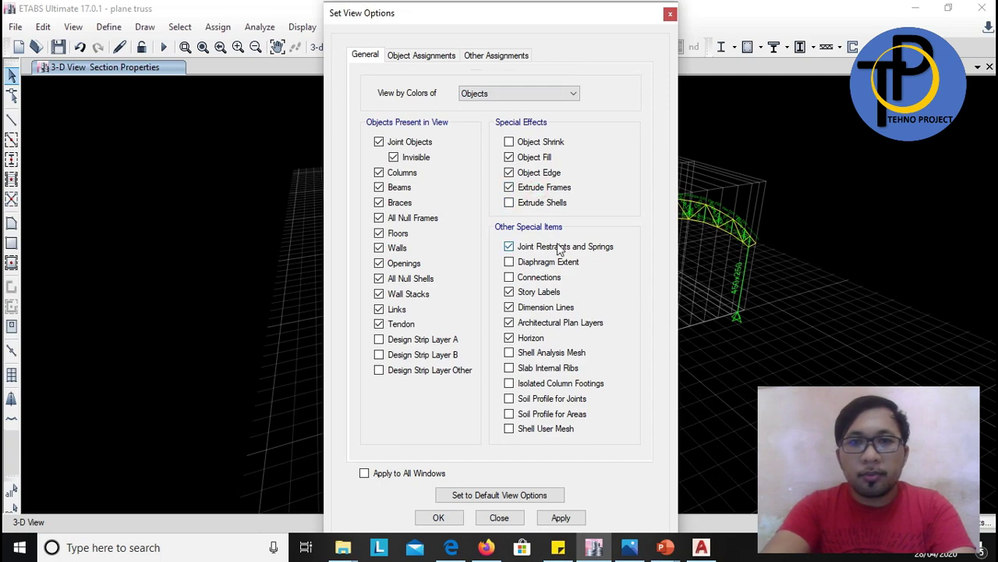
click(439, 520)
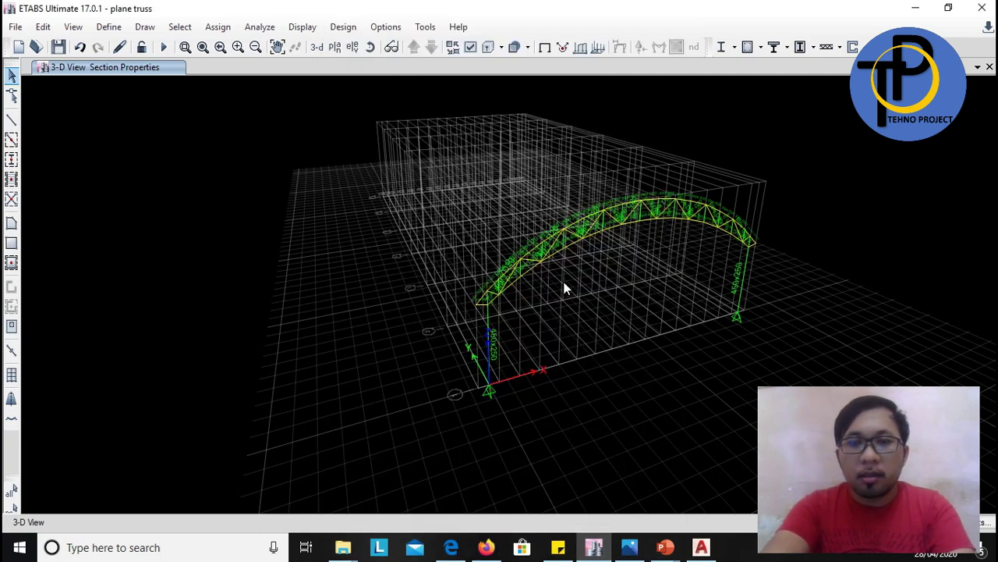
Show the undeformed shape without section labels and apply the Extrude Frames option to the 3-D view
click(544, 47)
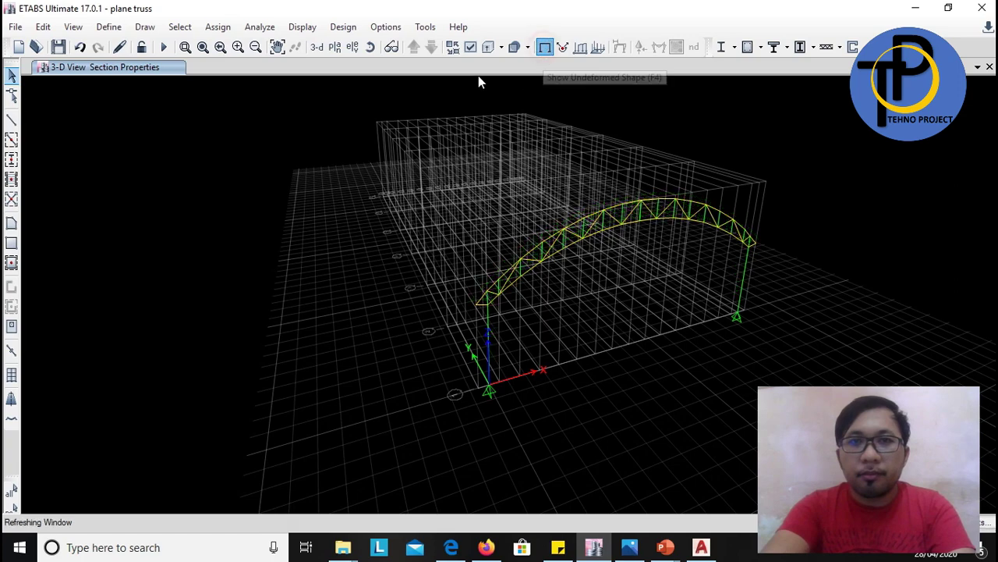
key(ctrl+w)
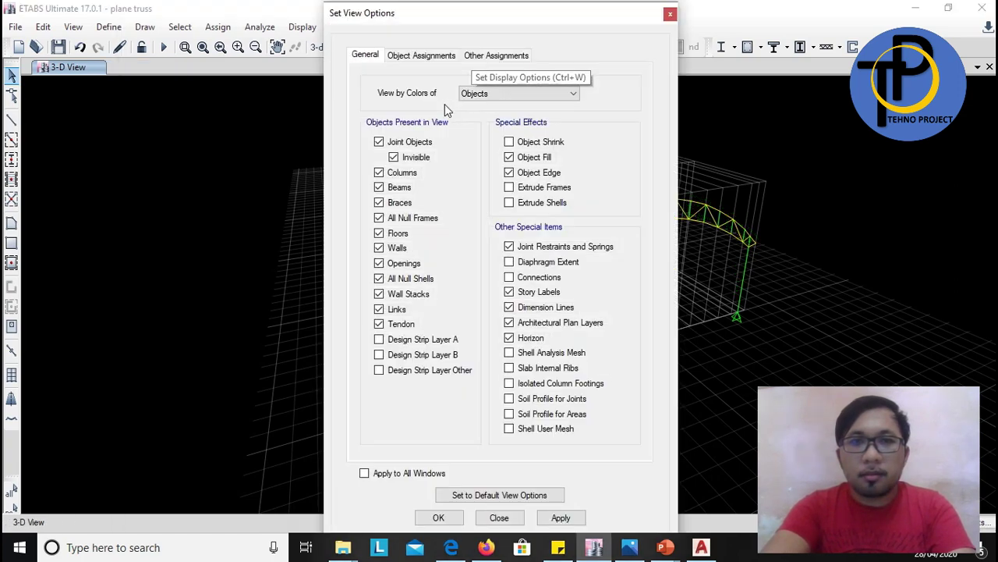
click(509, 187)
click(558, 517)
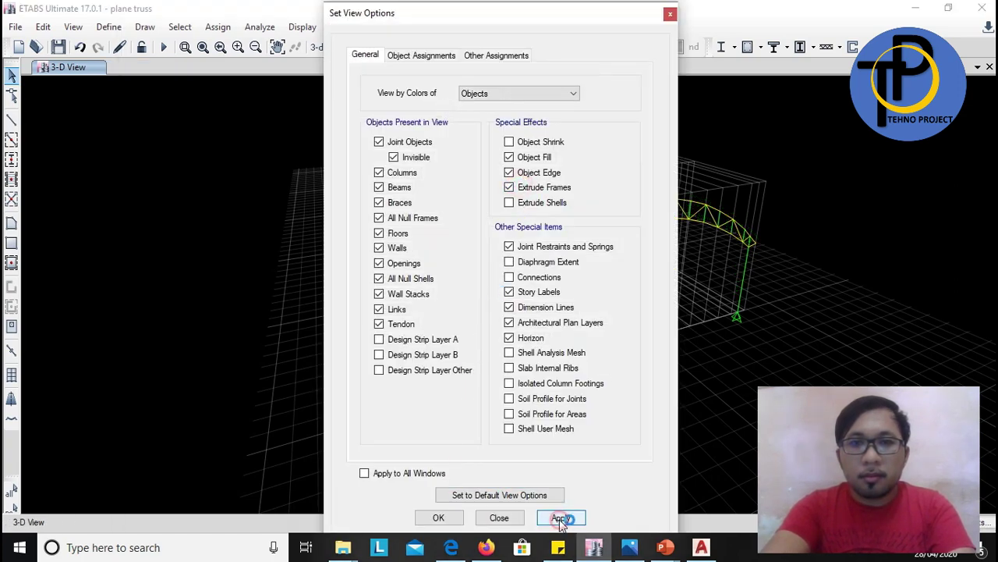
click(439, 517)
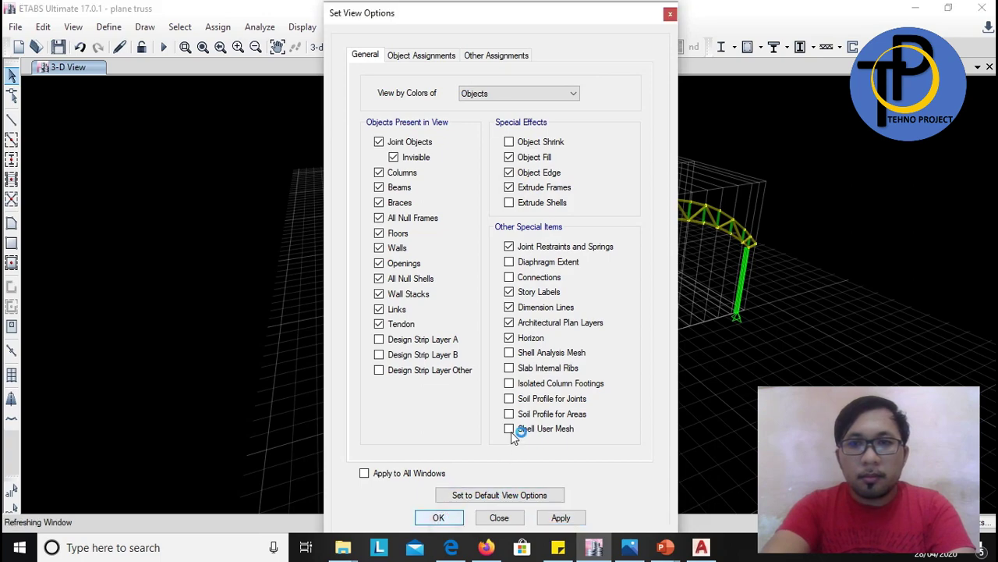
Select the whole truss together with its two columns and all their joints
shift+middle_drag(523, 322, 582, 207)
scroll(592, 232, up, 5)
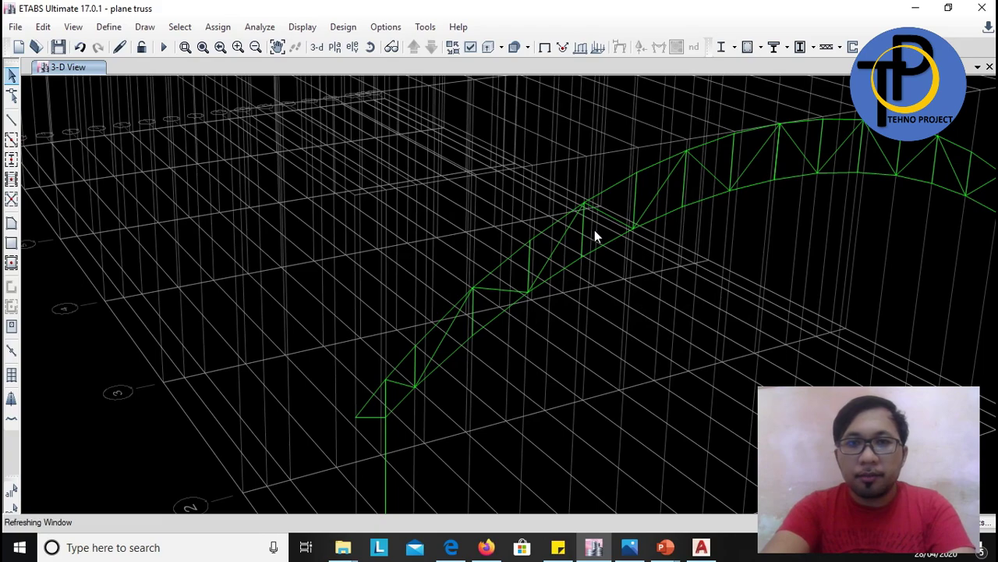
scroll(526, 191, up, 2)
scroll(508, 137, up, 3)
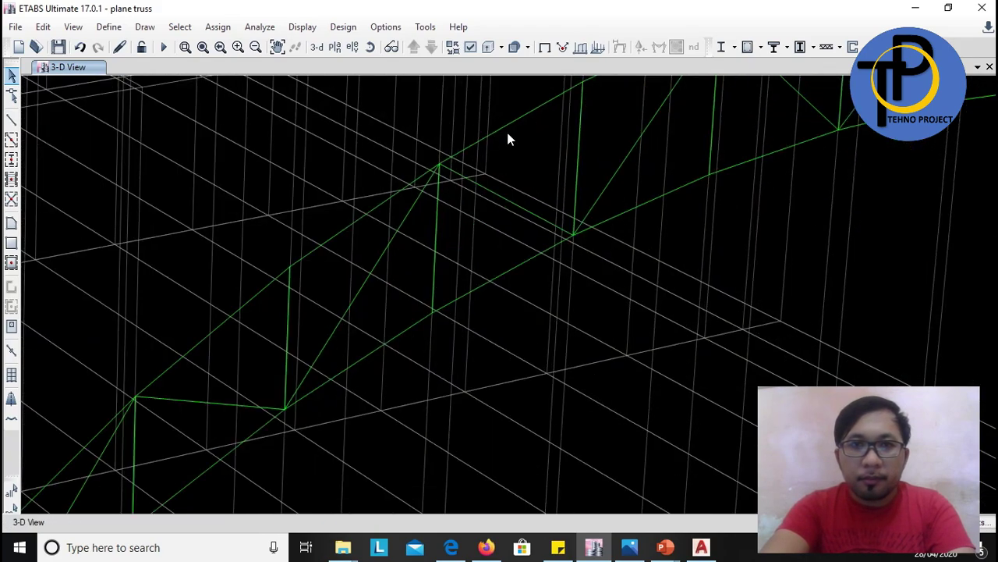
scroll(528, 129, down, 3)
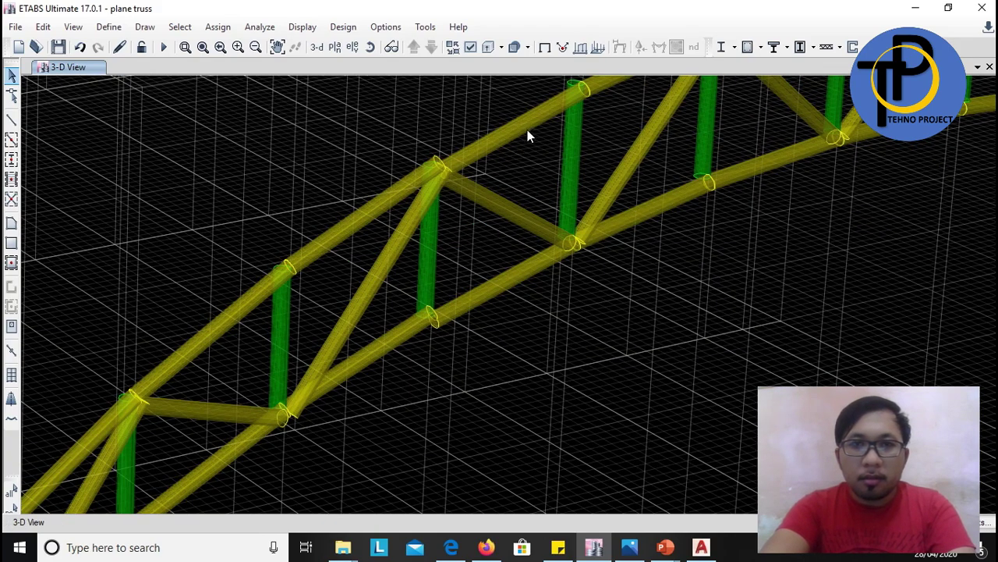
scroll(546, 195, down, 4)
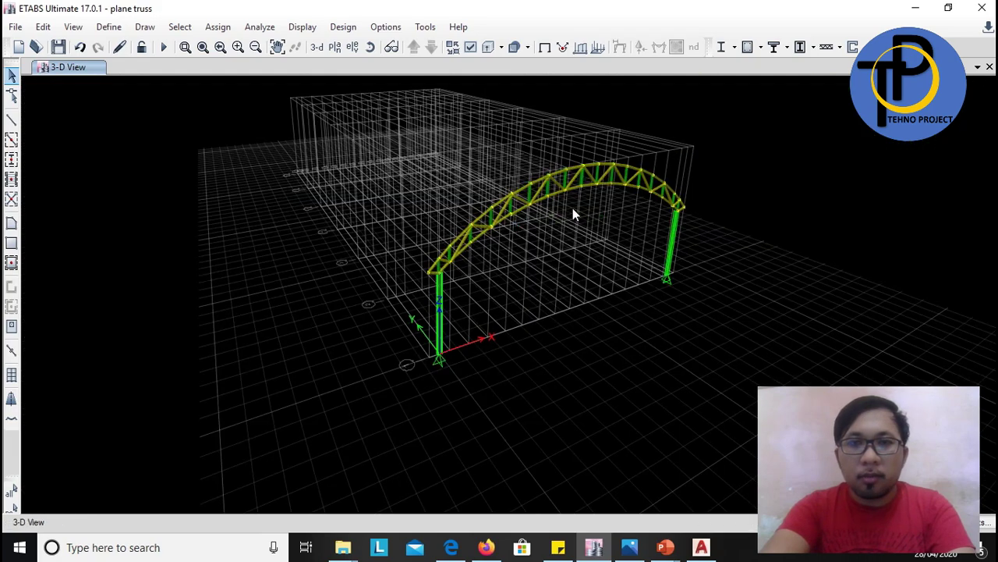
drag(737, 176, 257, 390)
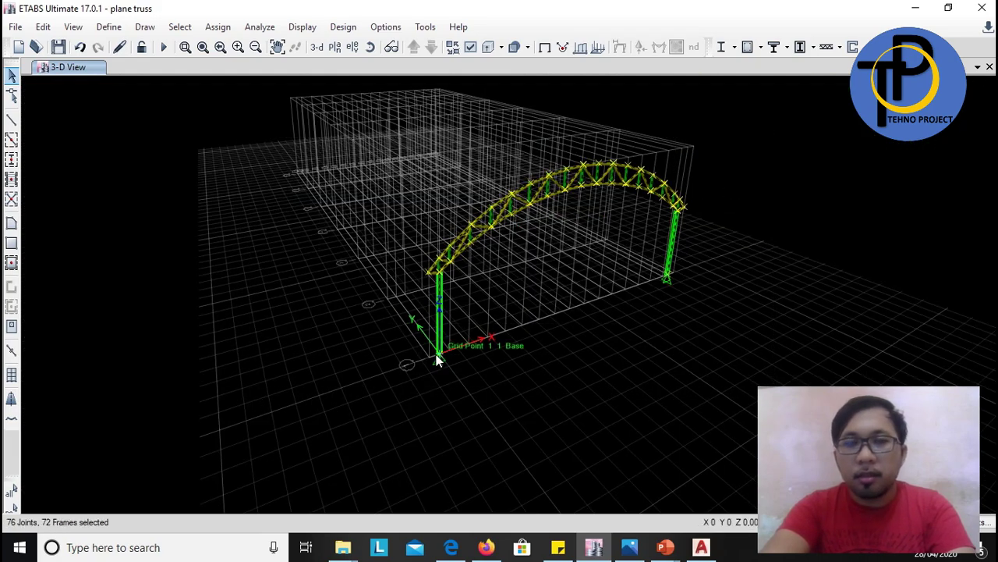
Examine the numbered grid lines along the Y direction to count the bays behind the selected truss
shift+middle_drag(439, 356, 495, 318)
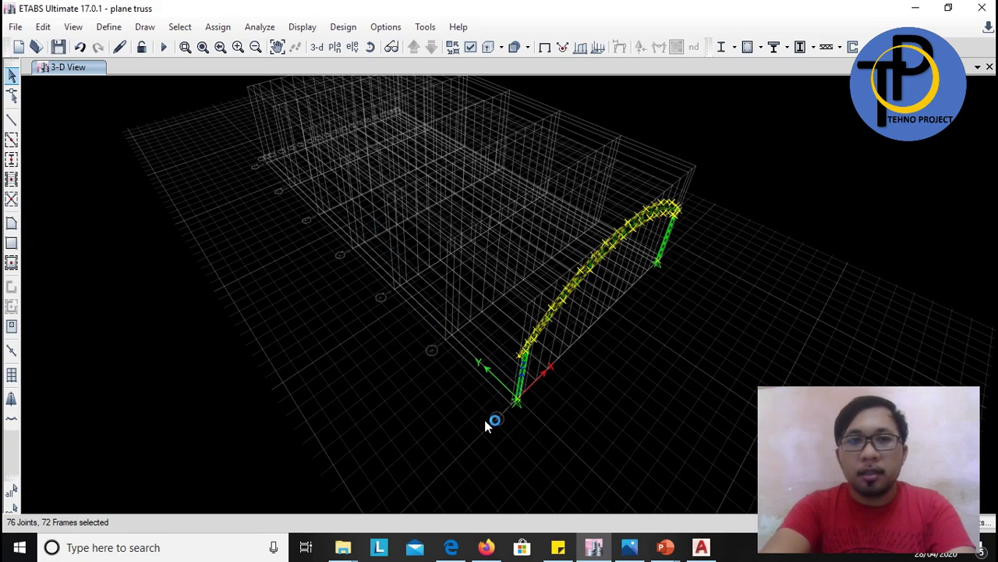
scroll(237, 183, up, 5)
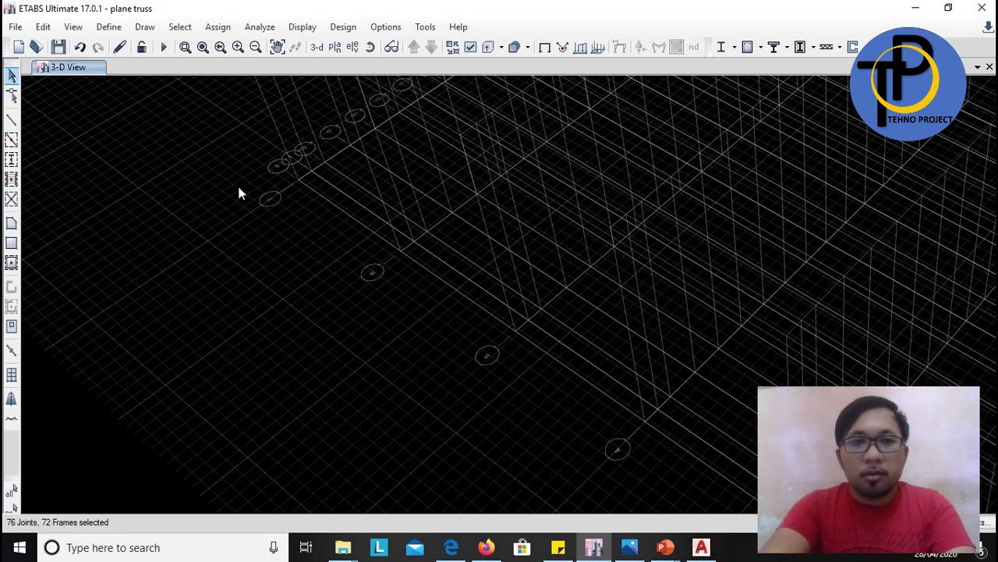
scroll(257, 199, down, 6)
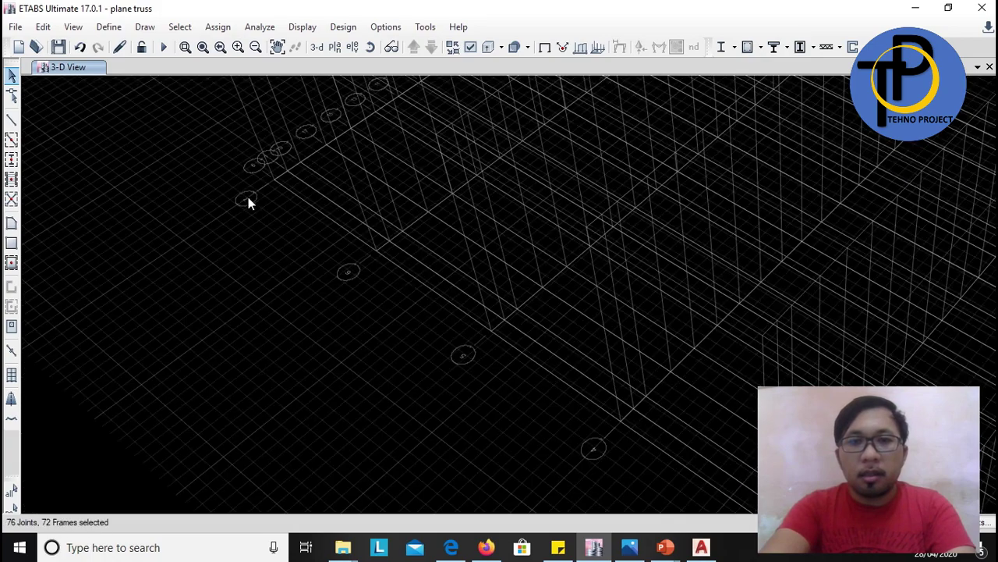
scroll(488, 392, up, 3)
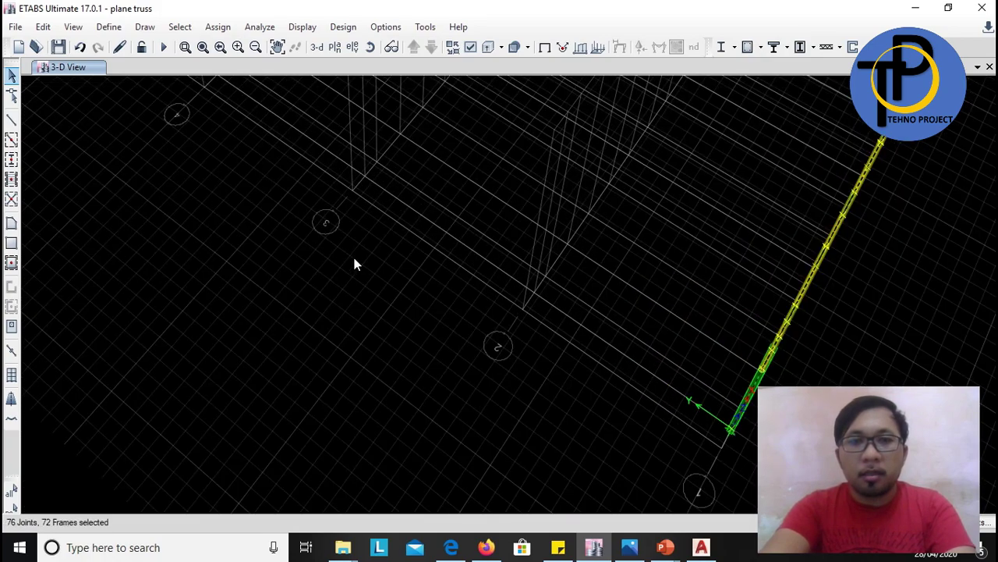
scroll(478, 322, down, 1)
shift+middle_drag(479, 322, 519, 335)
scroll(518, 336, down, 3)
scroll(525, 285, up, 2)
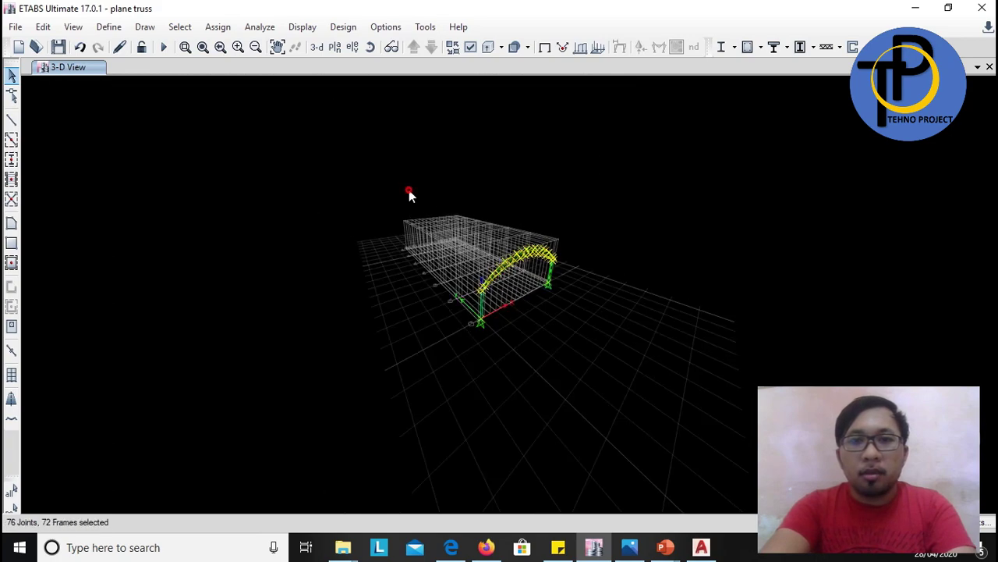
scroll(509, 265, up, 3)
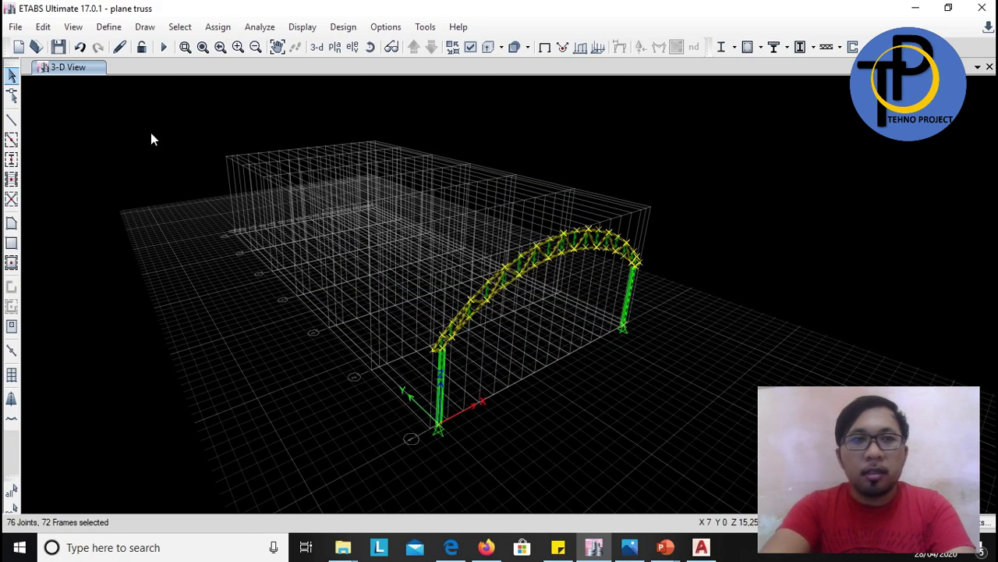
Replicate the selected truss and columns linearly with dx 0, dy 10 m and number 6
click(43, 27)
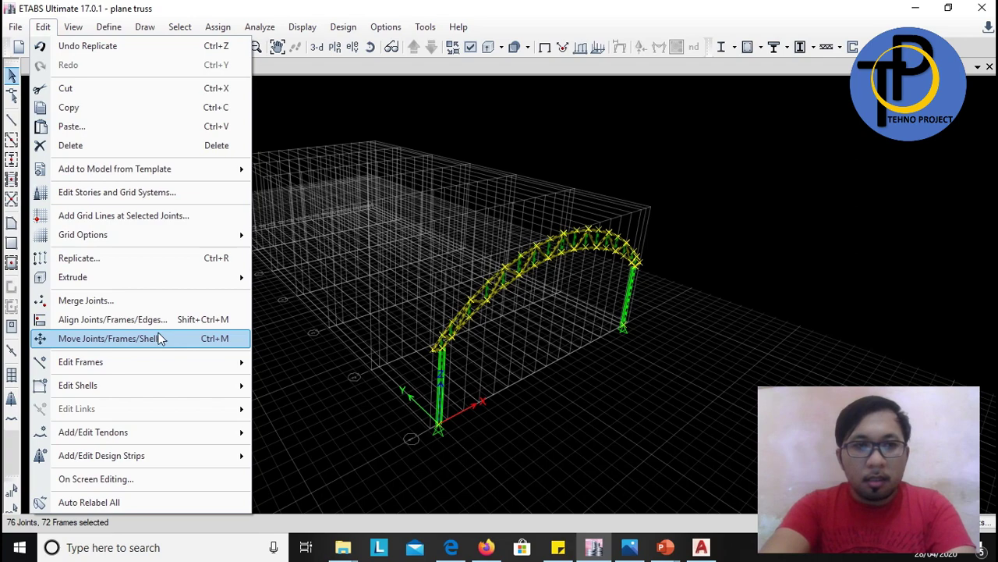
click(180, 261)
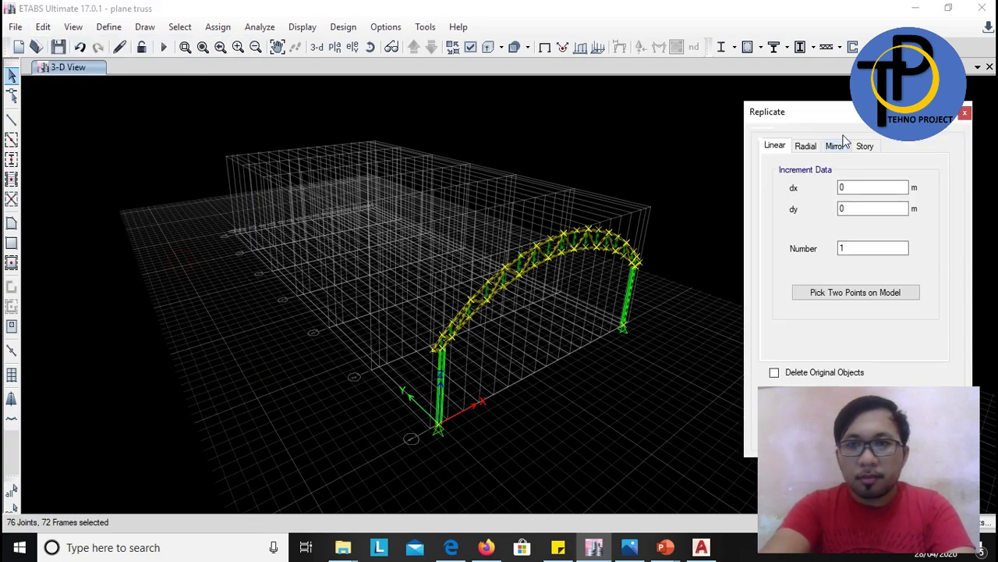
drag(815, 129, 785, 131)
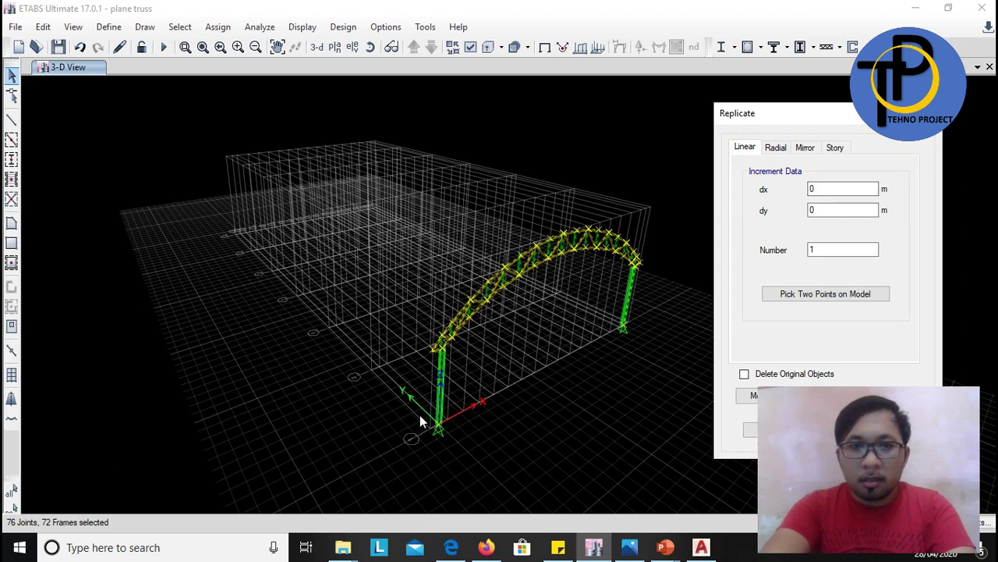
double_click(815, 209)
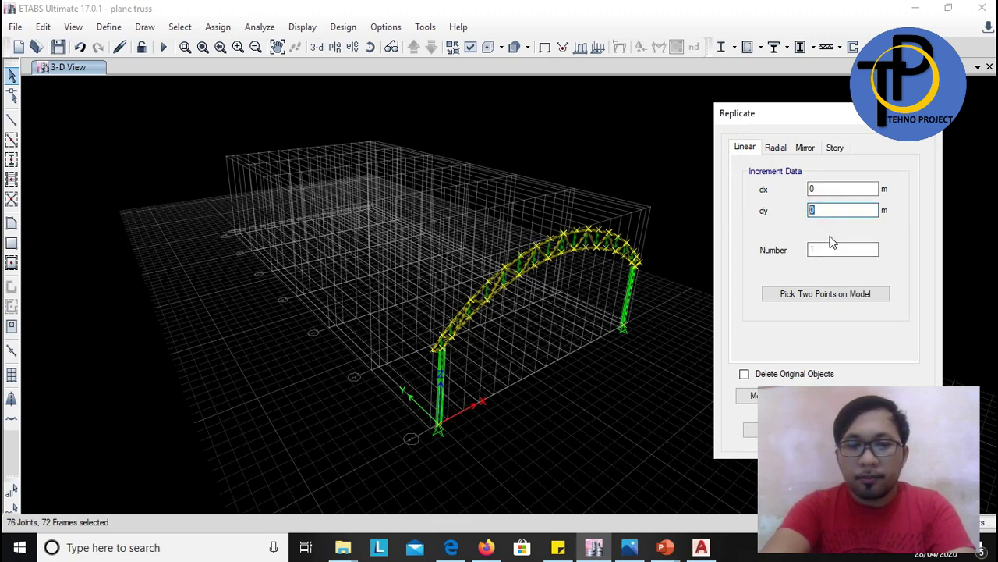
text(10)
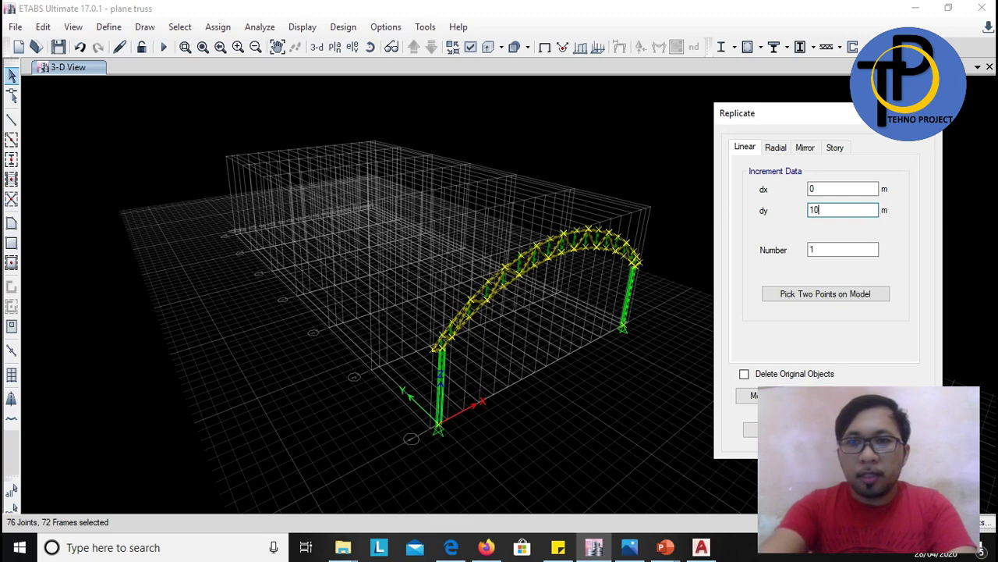
double_click(815, 249)
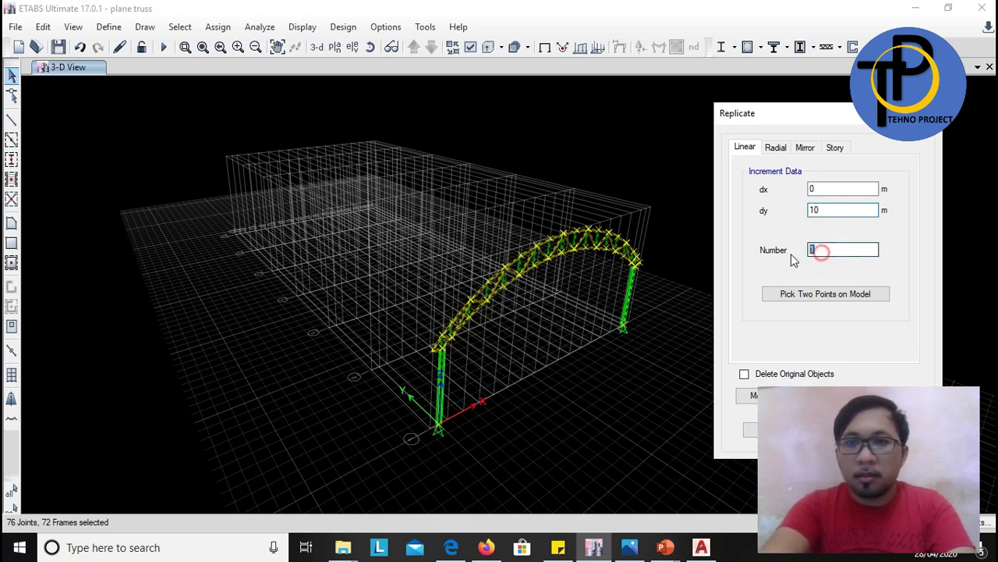
text(6)
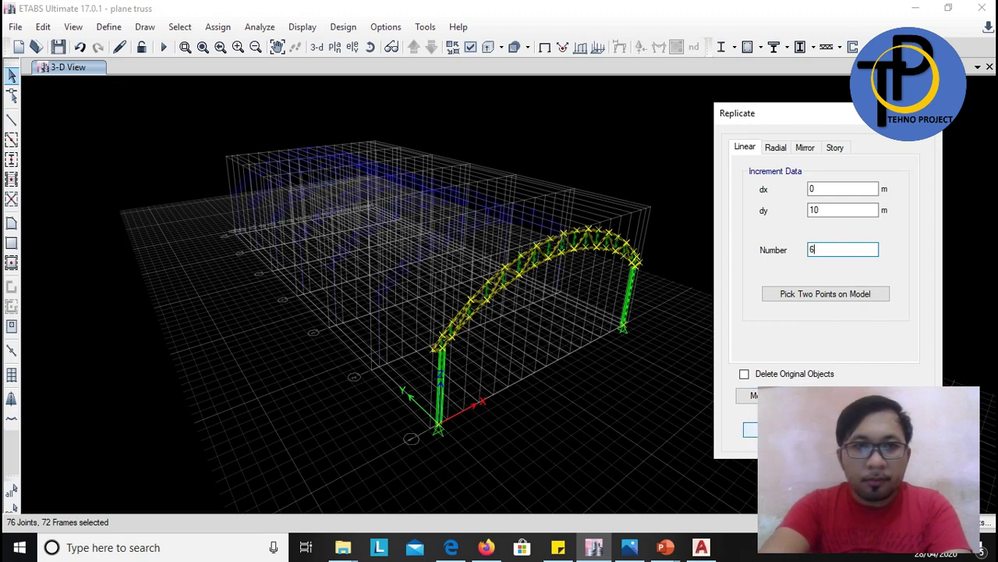
click(771, 429)
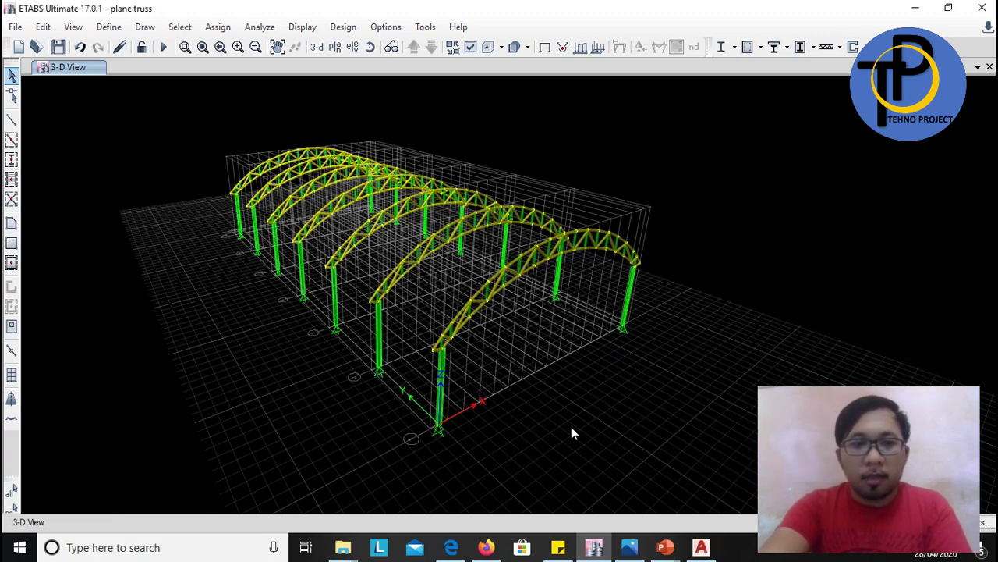
shift+middle_drag(504, 439, 522, 459)
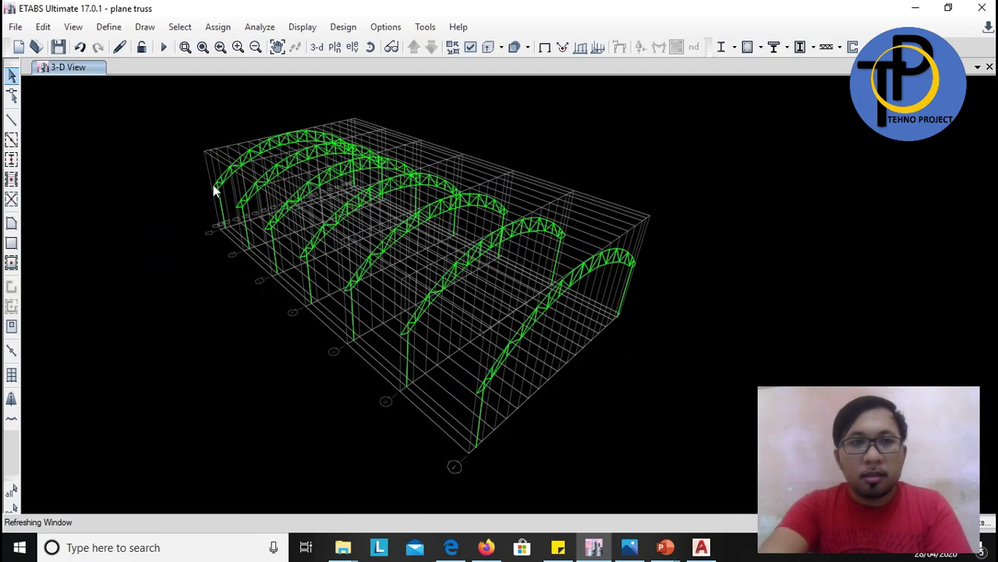